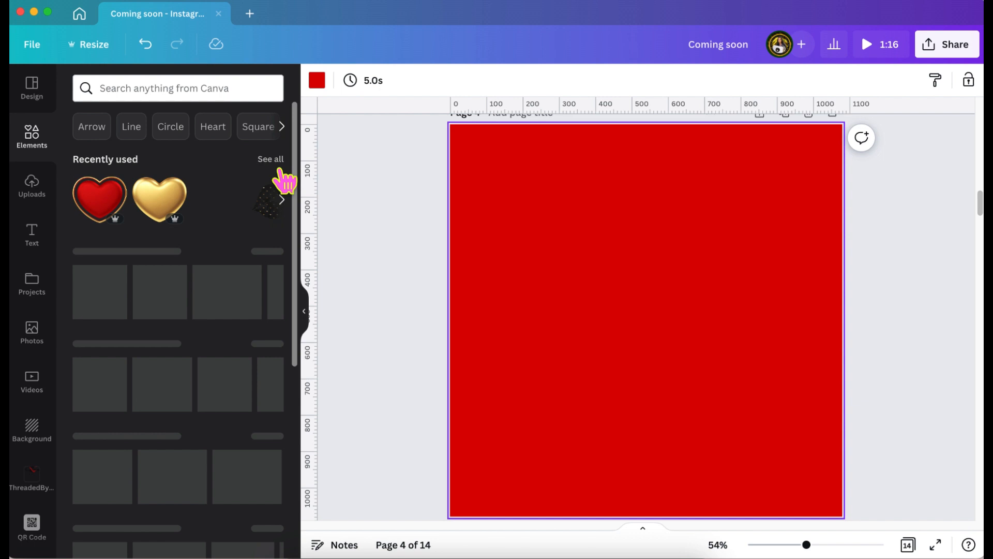
- Add the recently used photo of black hair bundles to page 4 and remove its background
click(271, 161)
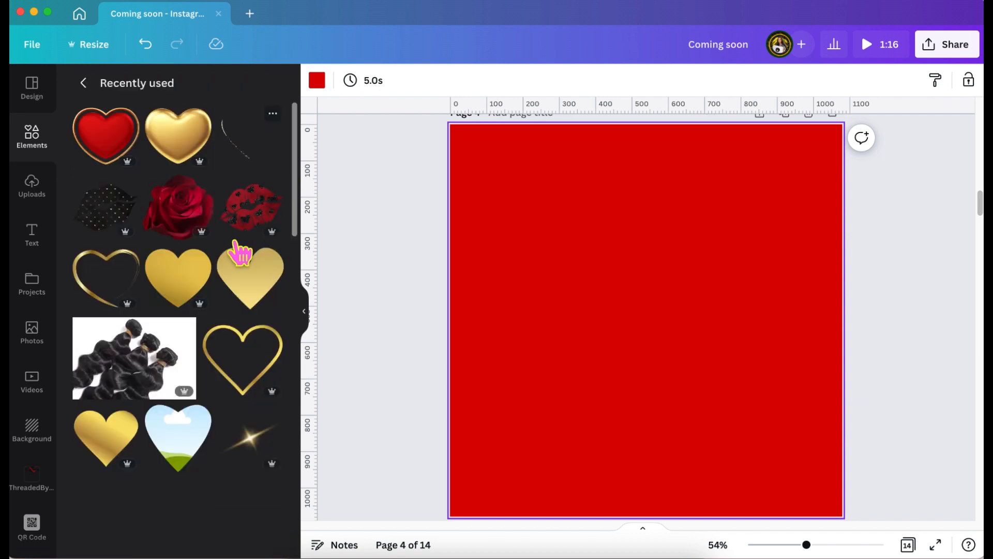
click(132, 372)
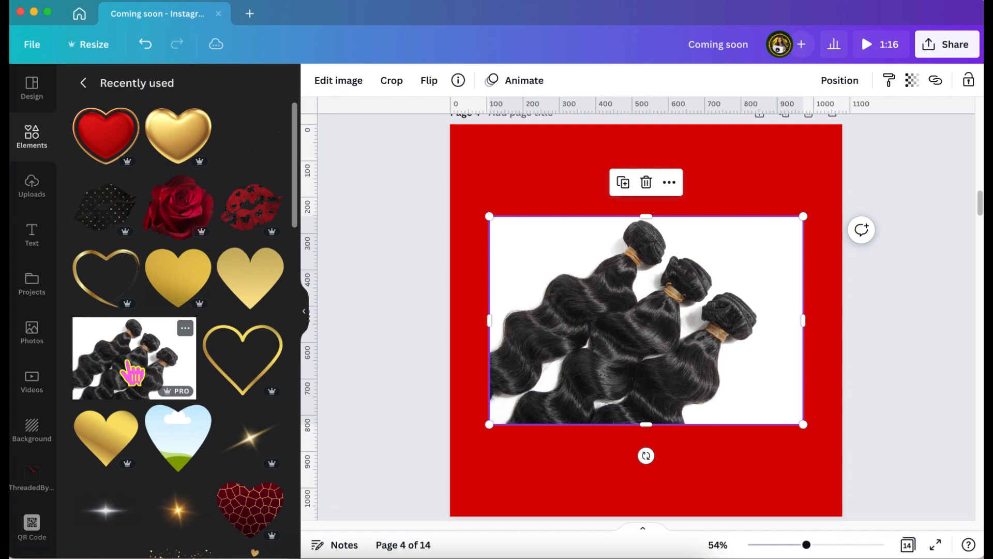
click(350, 83)
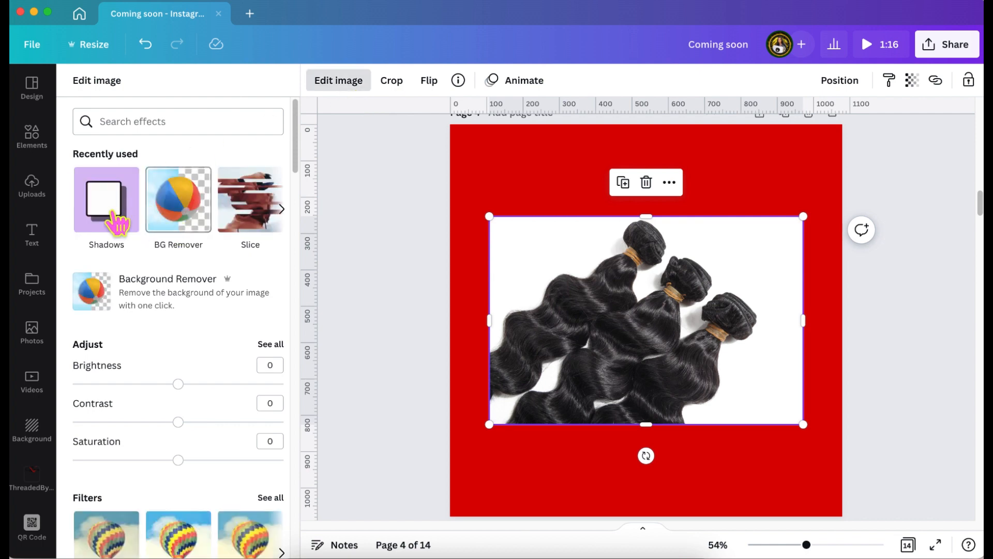
click(189, 227)
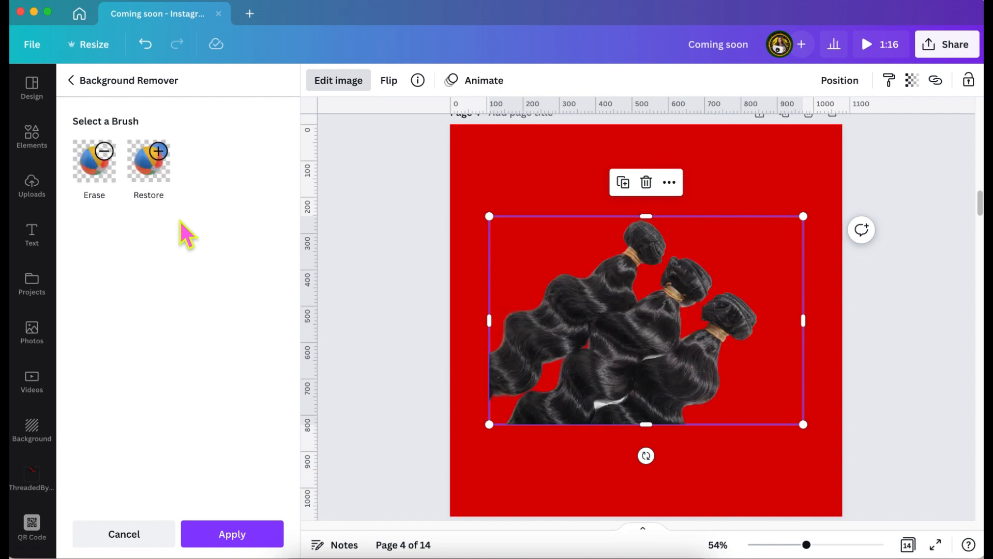
click(238, 536)
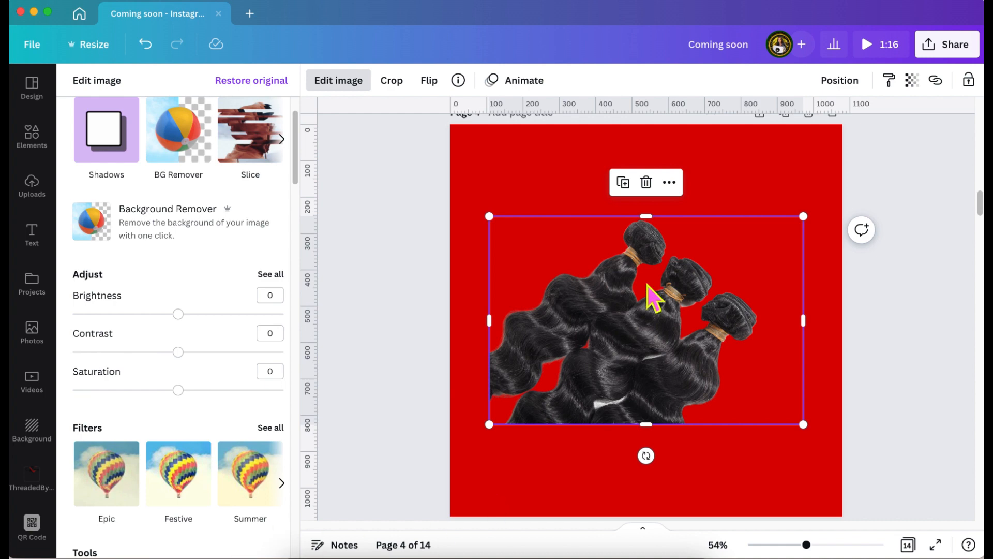
- Move the hair cutout to the page's lower edge and enlarge it to about 1,506 by 1,000, extending past both sides
drag(629, 317, 608, 379)
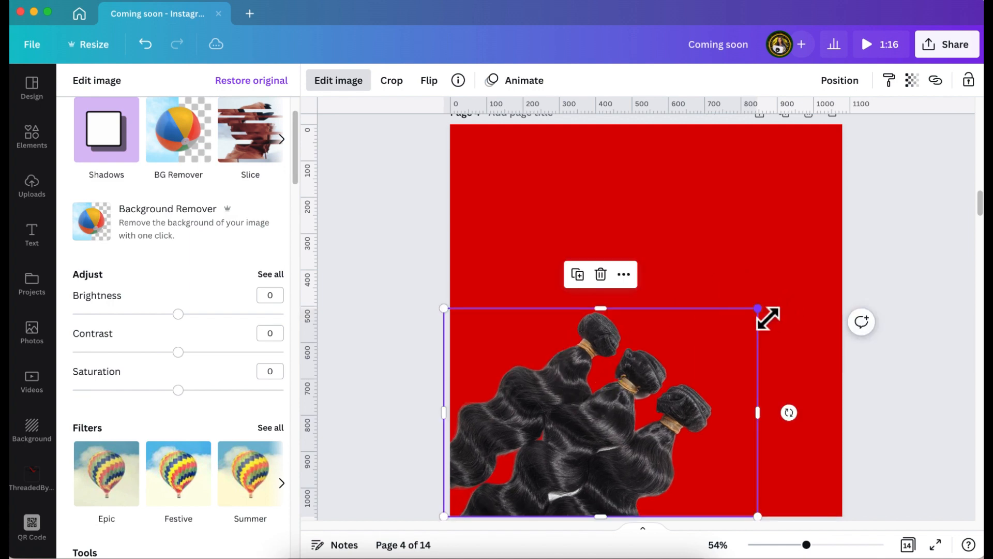
drag(758, 310, 908, 162)
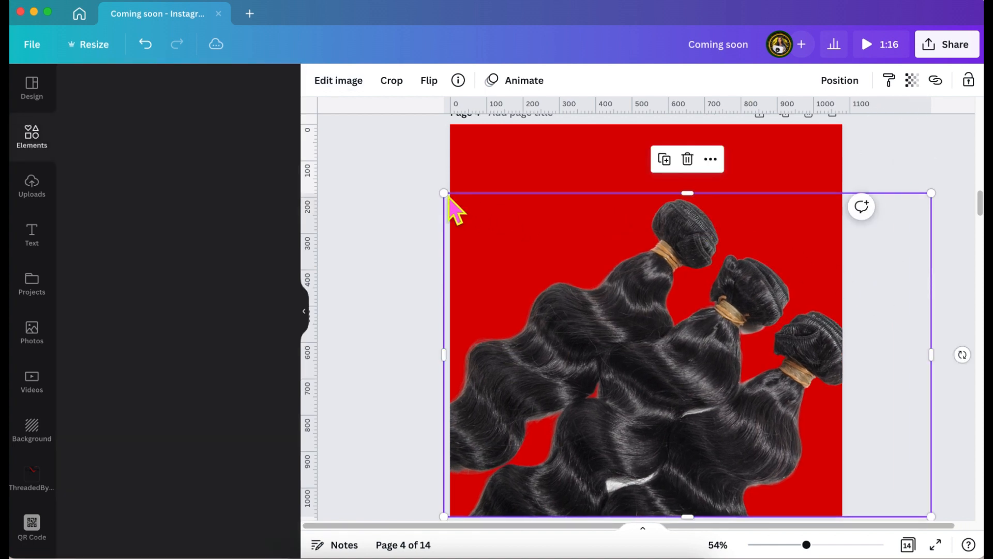
drag(444, 193, 391, 128)
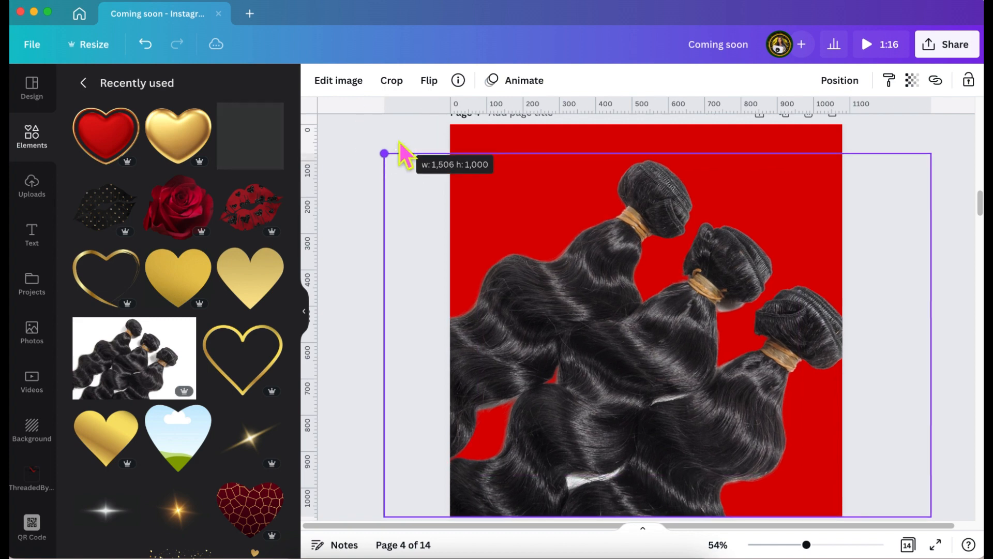
scroll(880, 402, down, 3)
scroll(880, 402, up, 2)
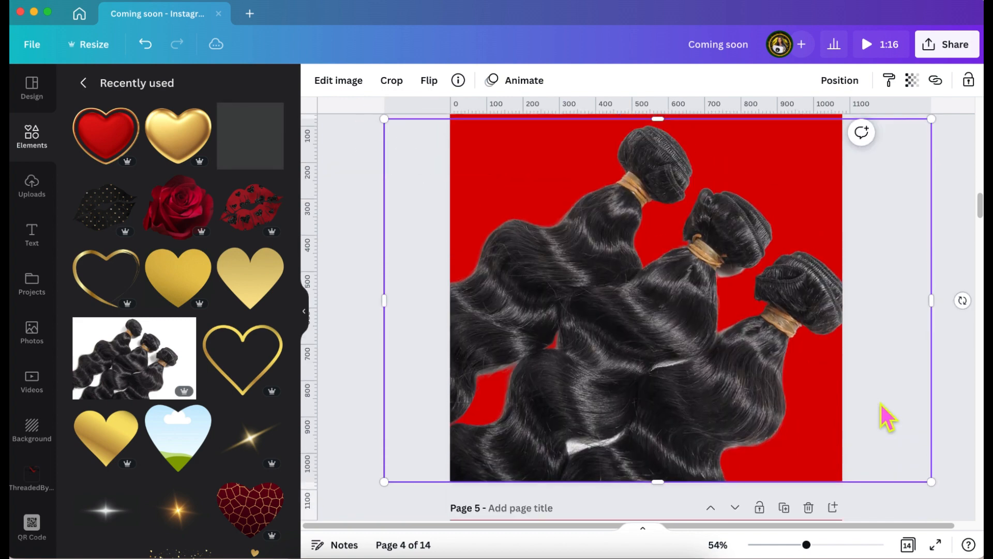
mouse_move(881, 405)
mouse_down()
mouse_move(889, 415)
mouse_move(881, 404)
mouse_up()
scroll(881, 405, up, 1)
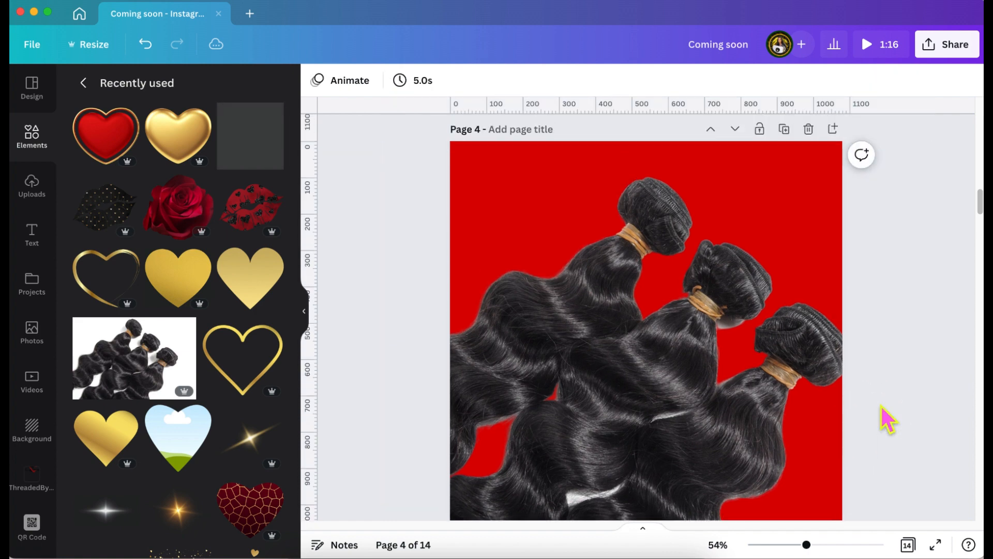
- Set the hair image's transparency to 23
click(718, 396)
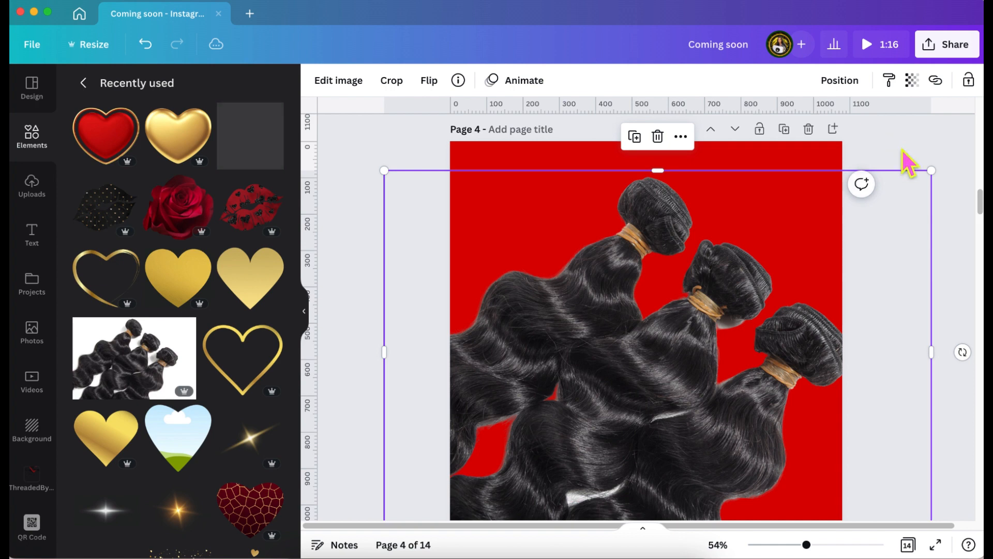
click(914, 93)
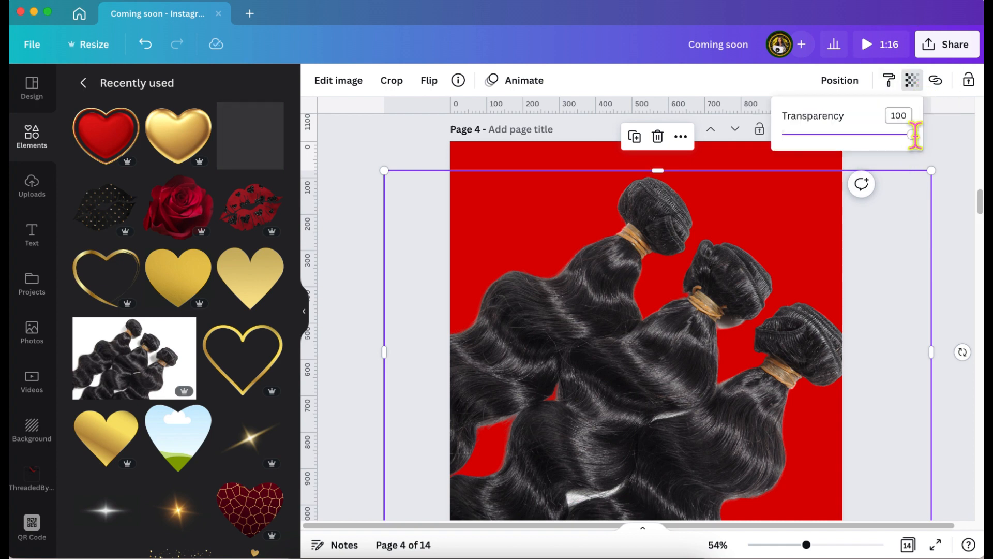
drag(890, 157, 828, 161)
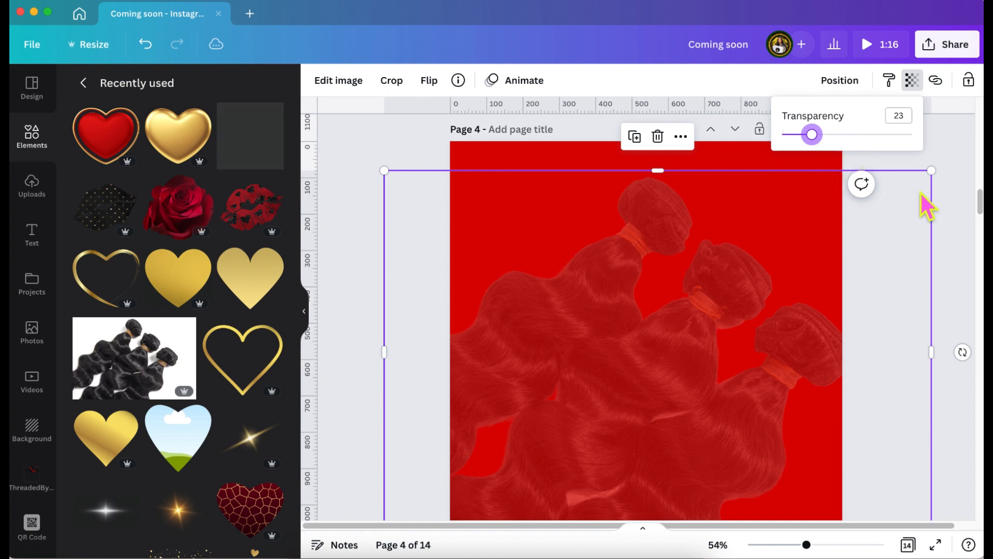
click(941, 243)
click(942, 244)
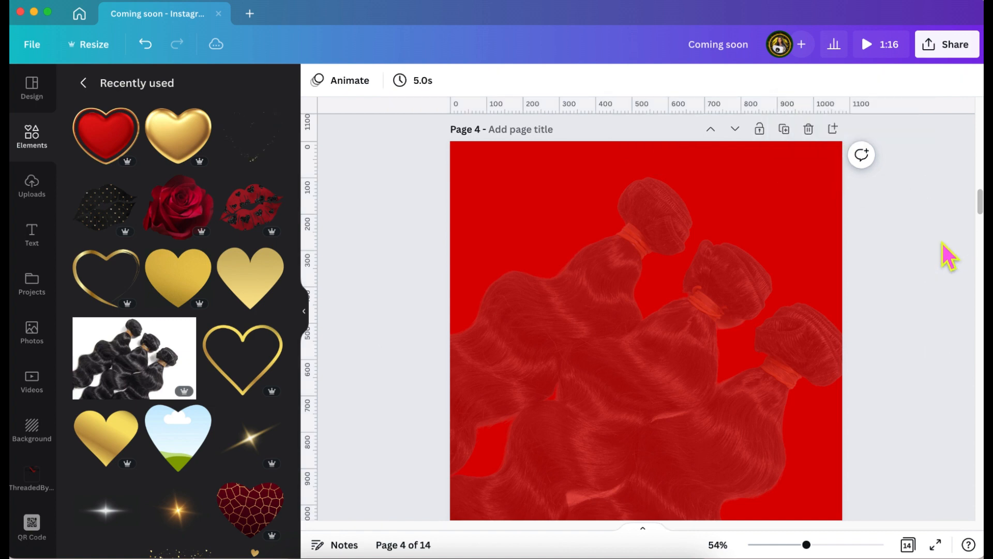
scroll(941, 241, down, 2)
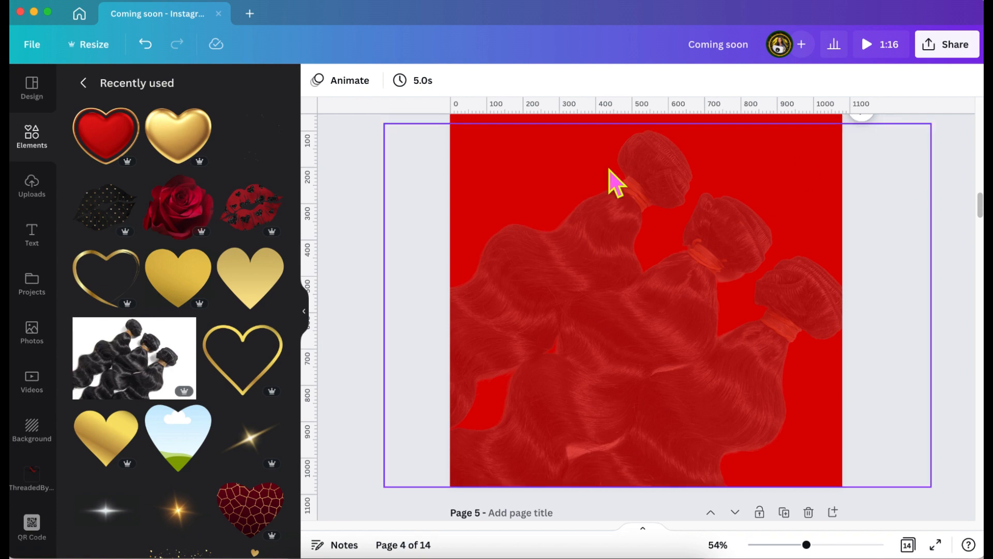
- Add the glossy gold heart from the recently used elements and give it a Page Lift shadow
click(181, 150)
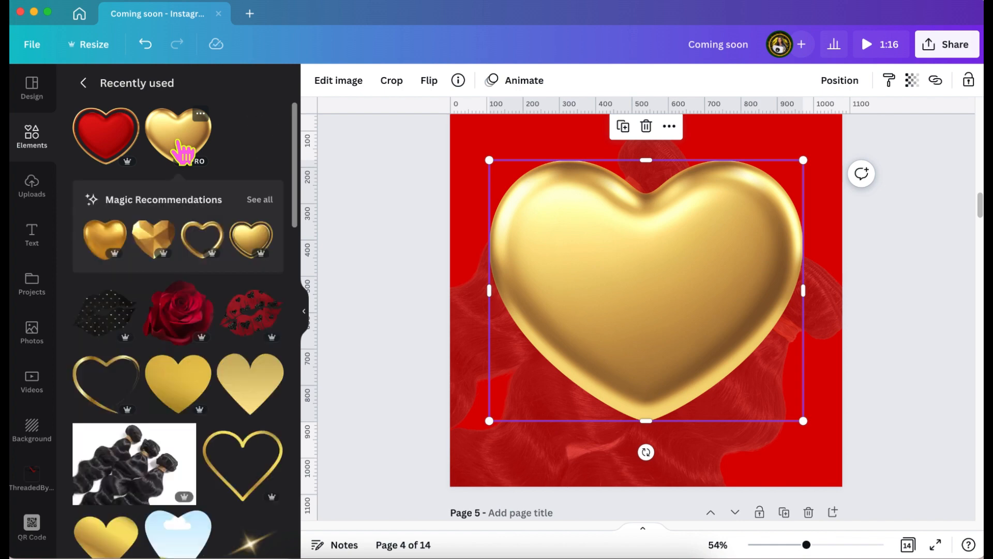
click(357, 82)
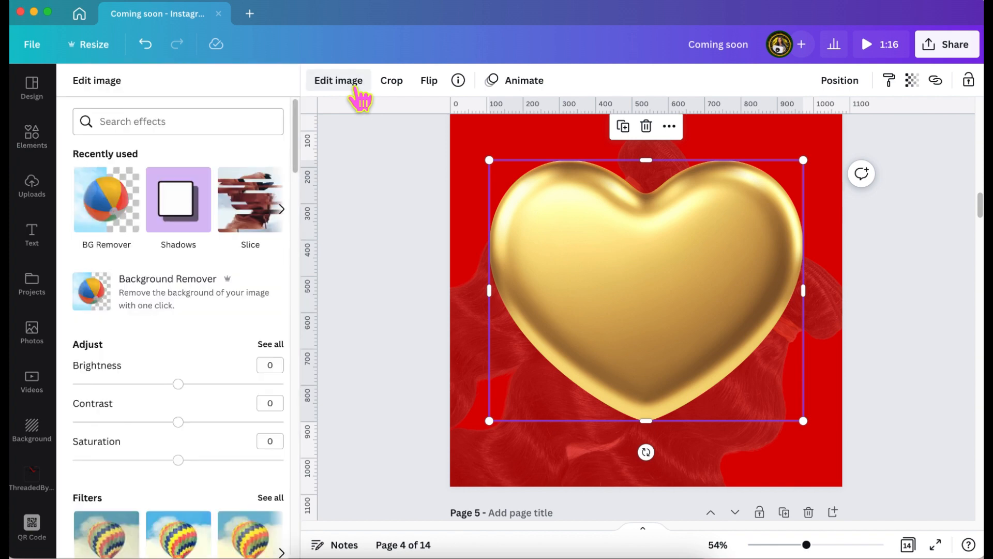
click(207, 228)
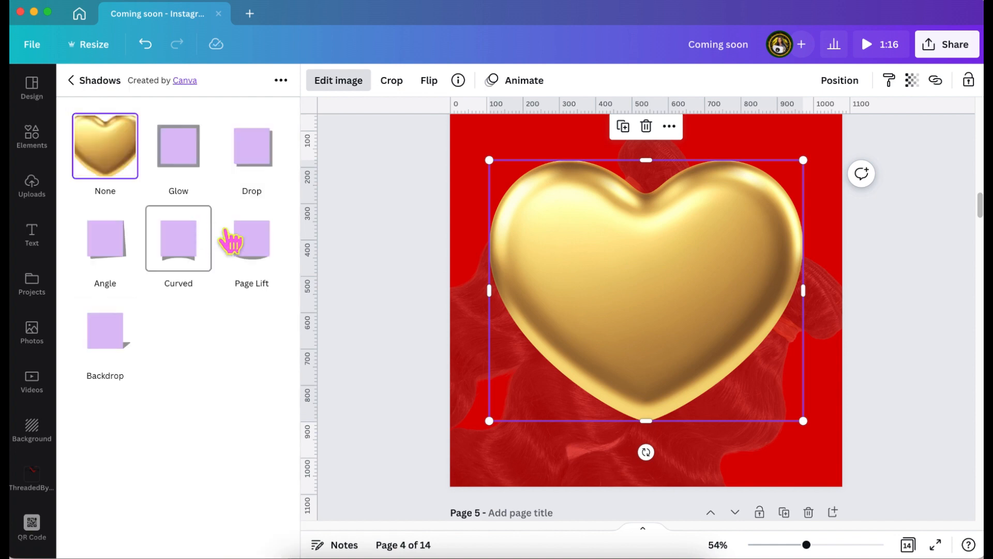
click(261, 262)
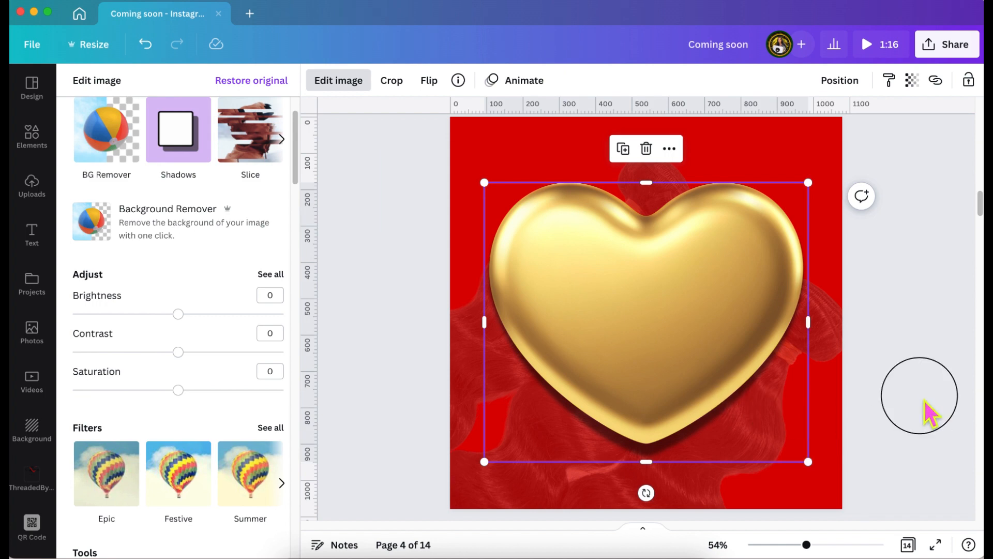
click(923, 399)
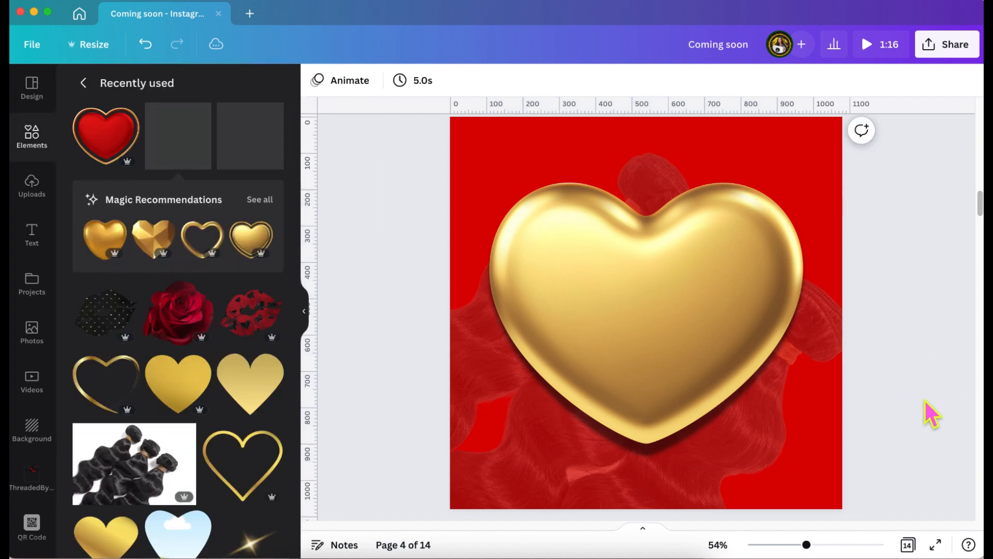
- Enlarge the gold heart to nearly the page's width and shift it slightly on the page
click(726, 365)
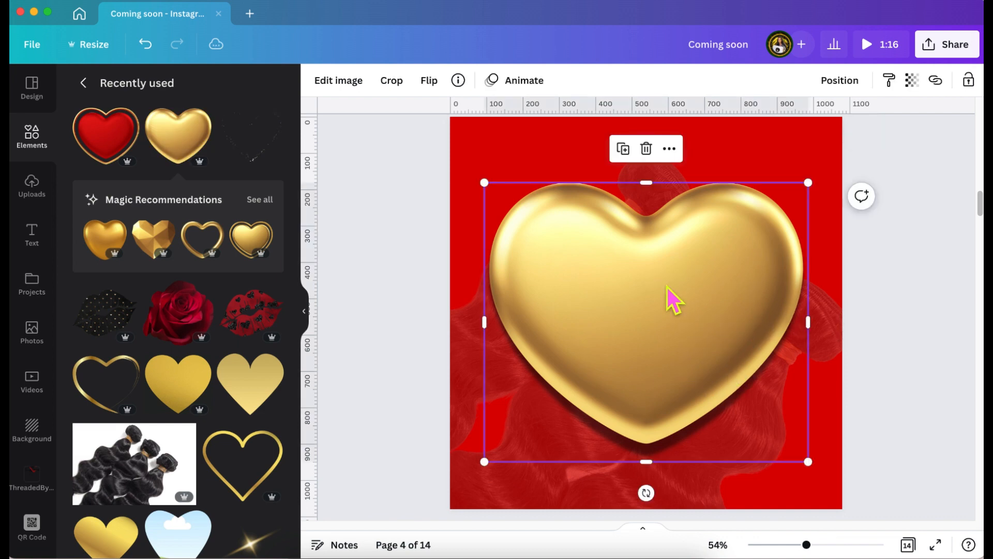
scroll(669, 299, up, 2)
scroll(670, 299, down, 2)
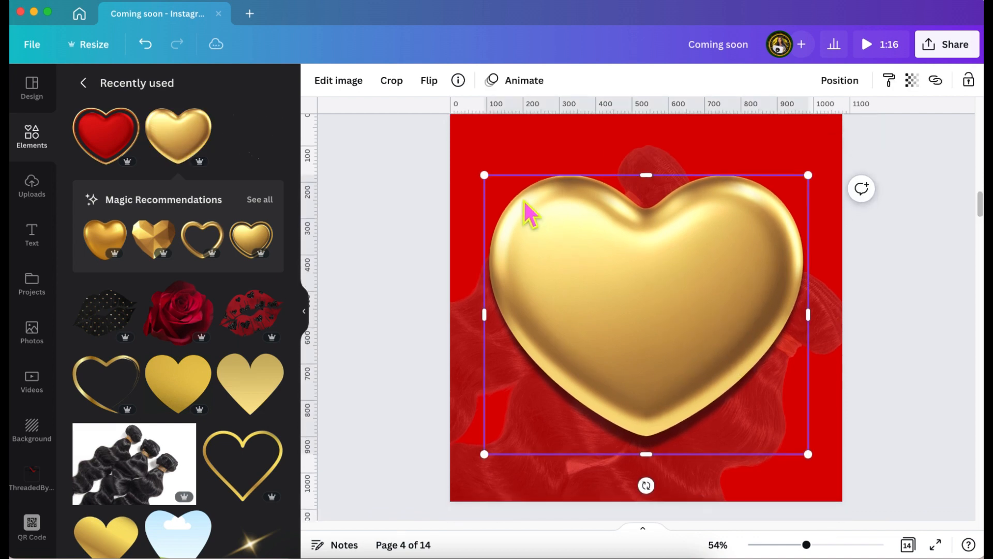
drag(485, 174, 470, 139)
scroll(666, 315, up, 1)
scroll(666, 315, down, 1)
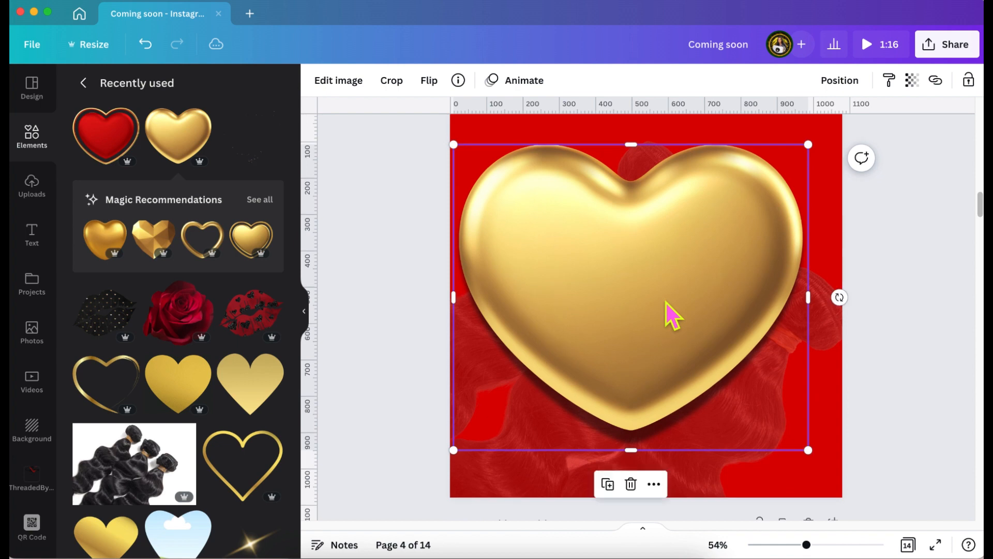
drag(671, 315, 673, 325)
- Place a slightly smaller duplicate of the gold heart centered over the original so a gold rim surrounds it
click(610, 136)
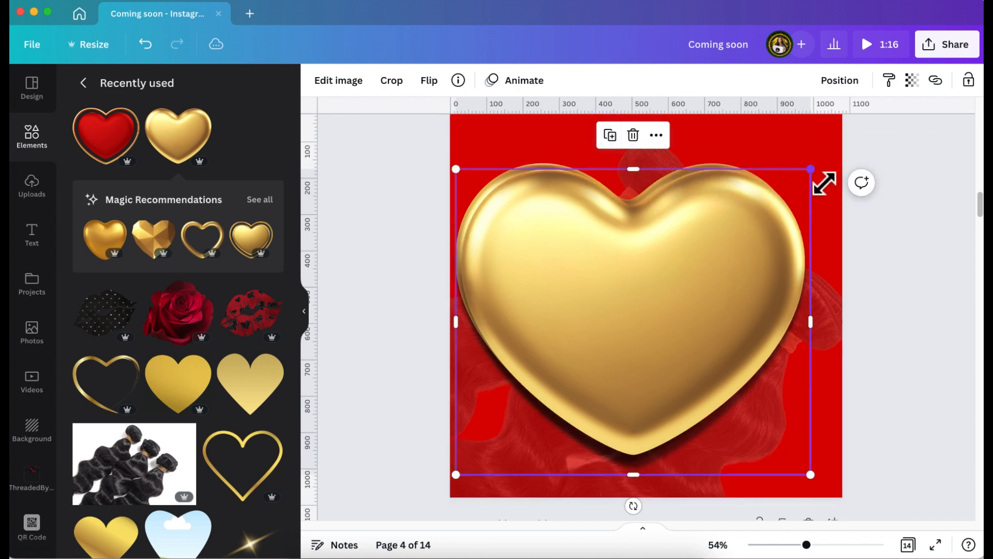
drag(824, 182, 790, 222)
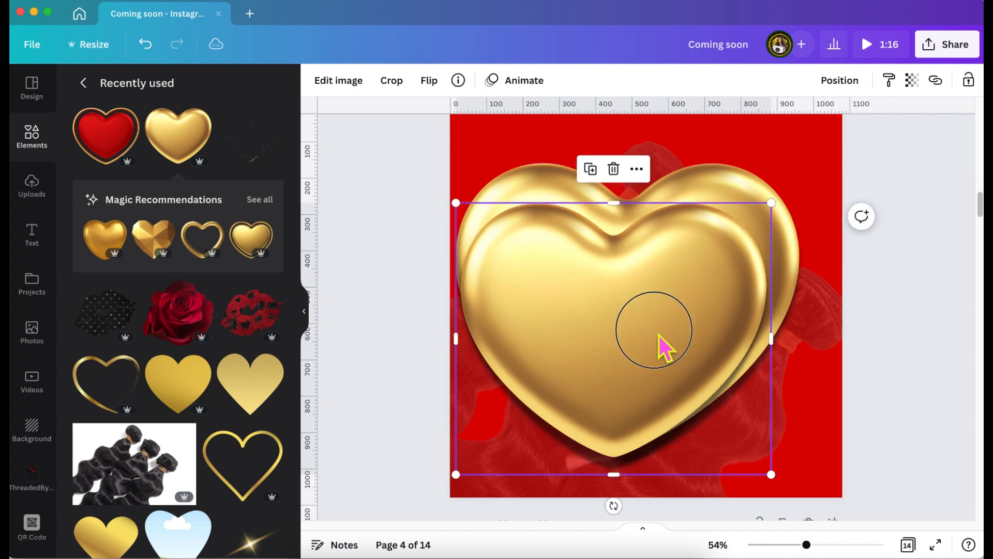
mouse_move(671, 315)
mouse_down()
mouse_move(683, 317)
mouse_move(678, 325)
mouse_up()
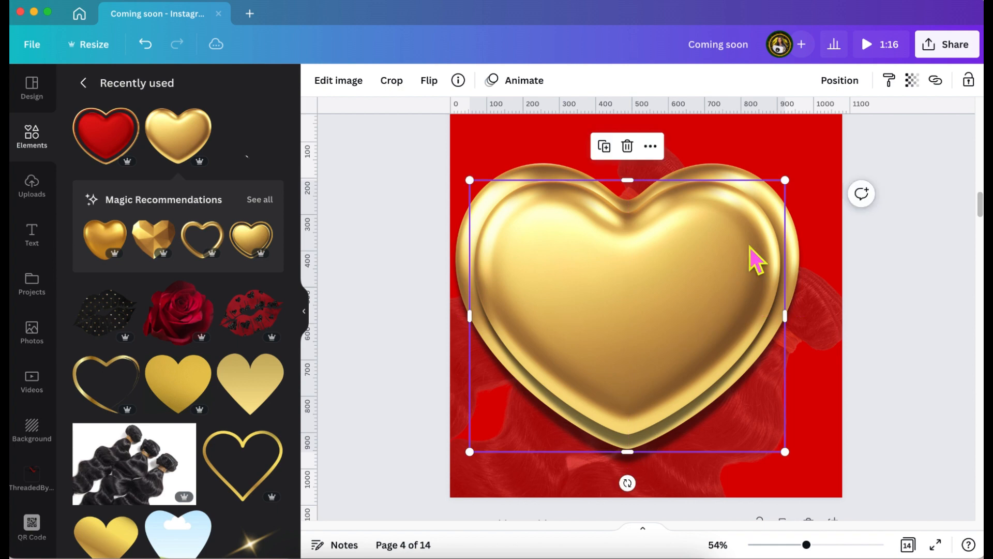
- Send the larger gold heart backward in the layer order, behind the faded hair image
click(731, 177)
click(848, 87)
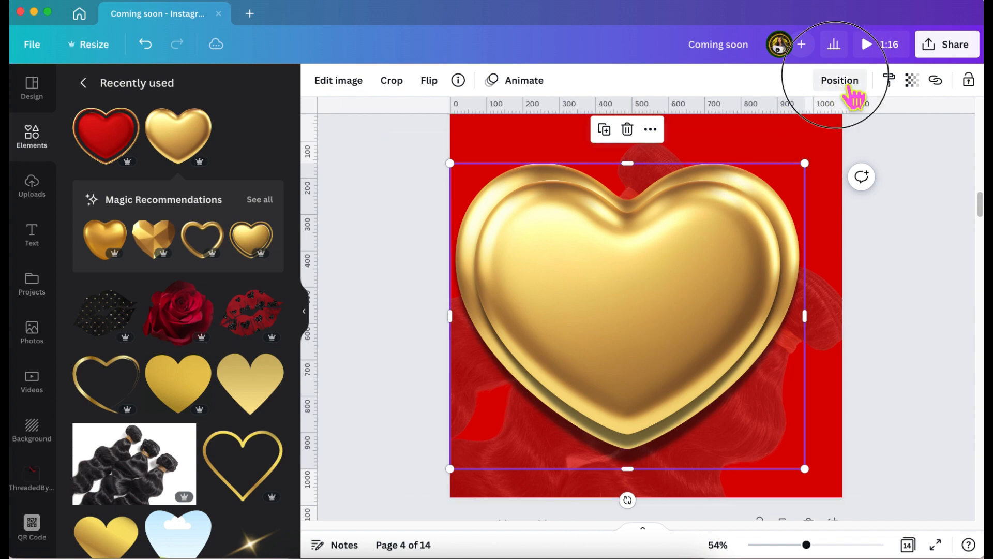
click(818, 123)
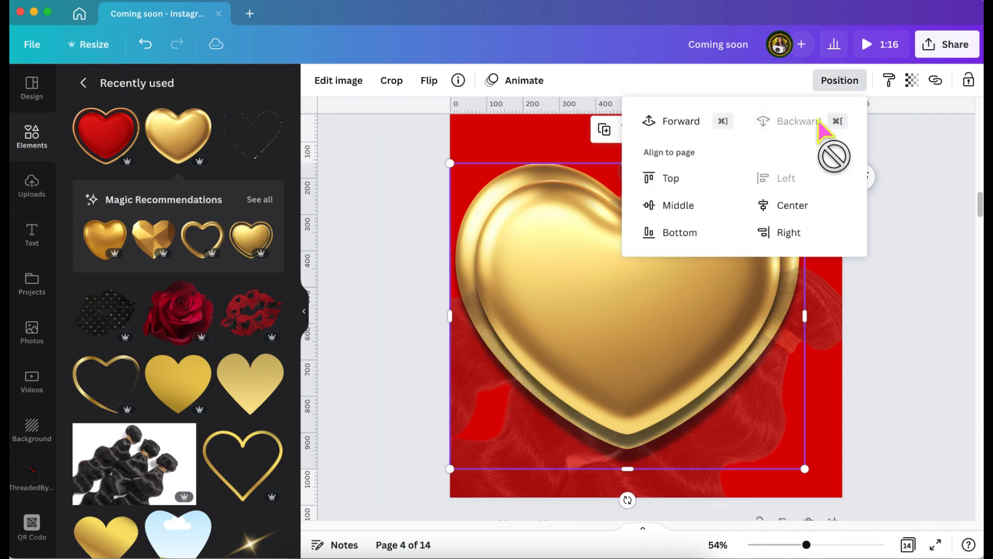
click(939, 160)
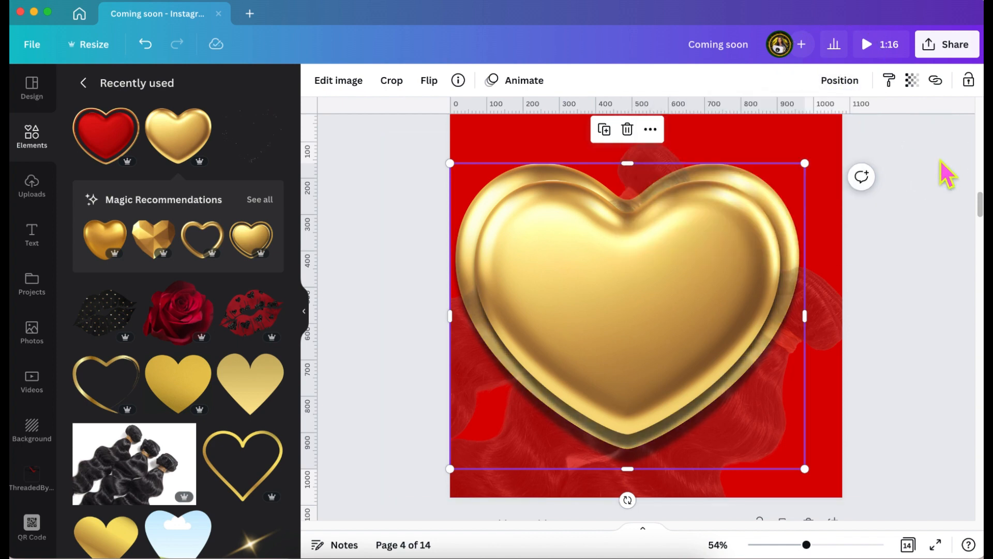
- Enlarge the faded hair image toward the upper right so it reaches the top of page 4
scroll(940, 159, up, 1)
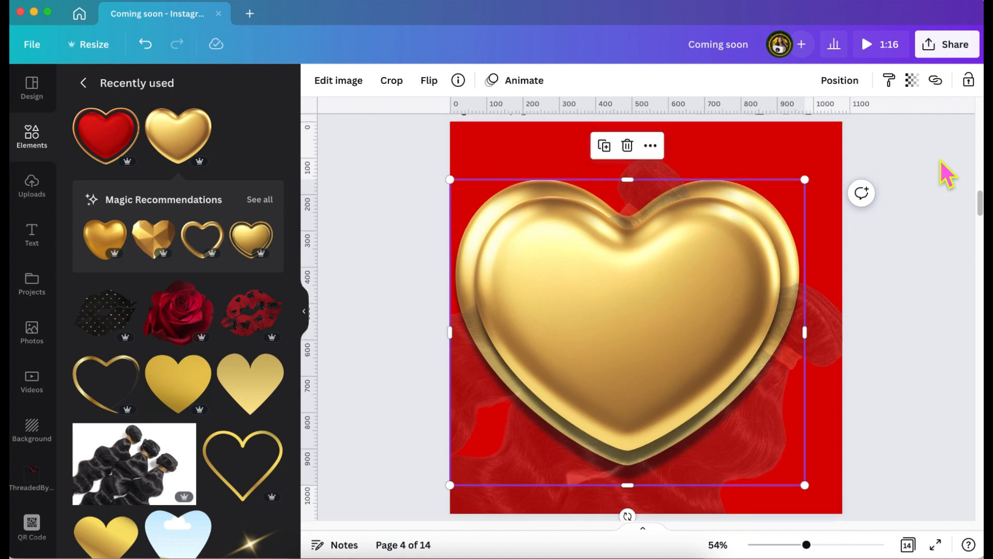
click(834, 321)
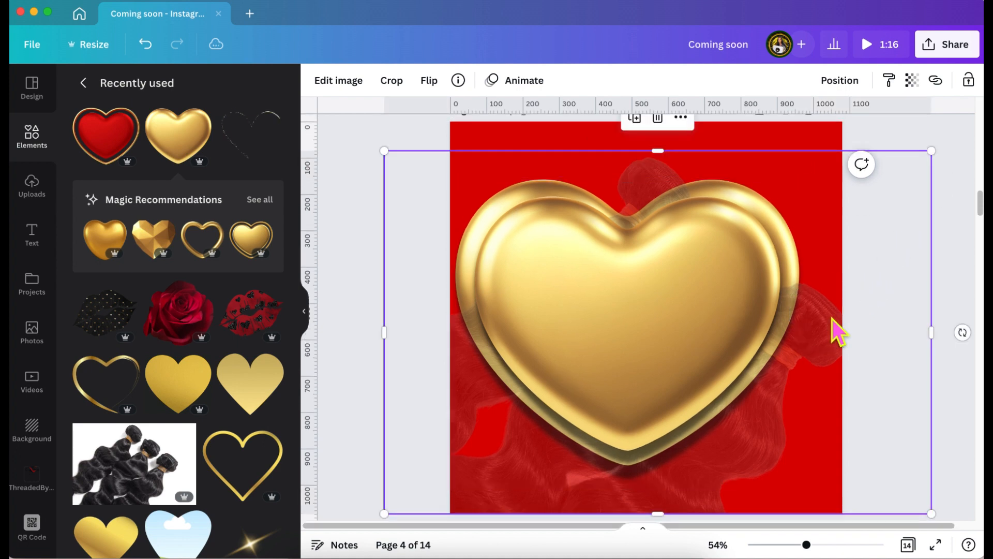
scroll(834, 320, up, 1)
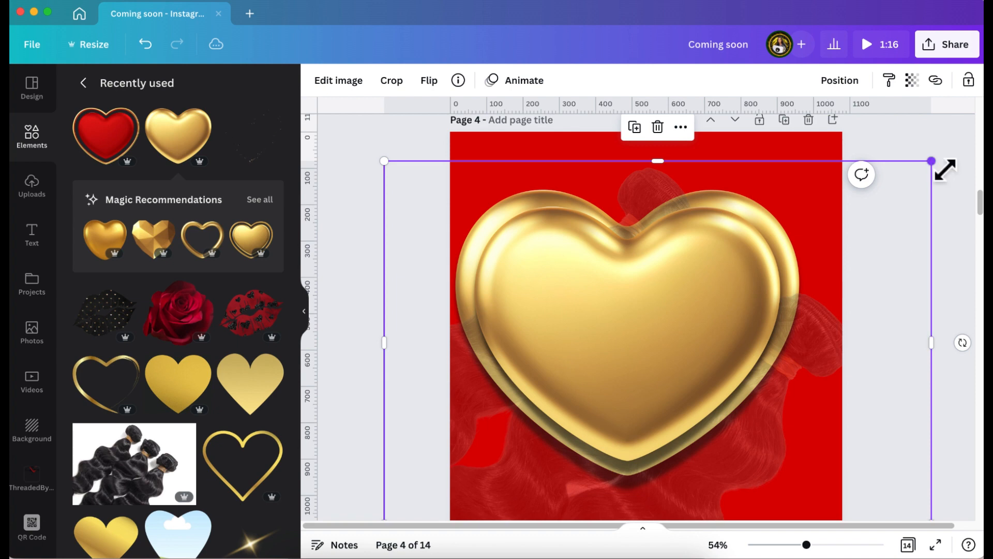
drag(931, 161, 983, 133)
scroll(895, 278, down, 2)
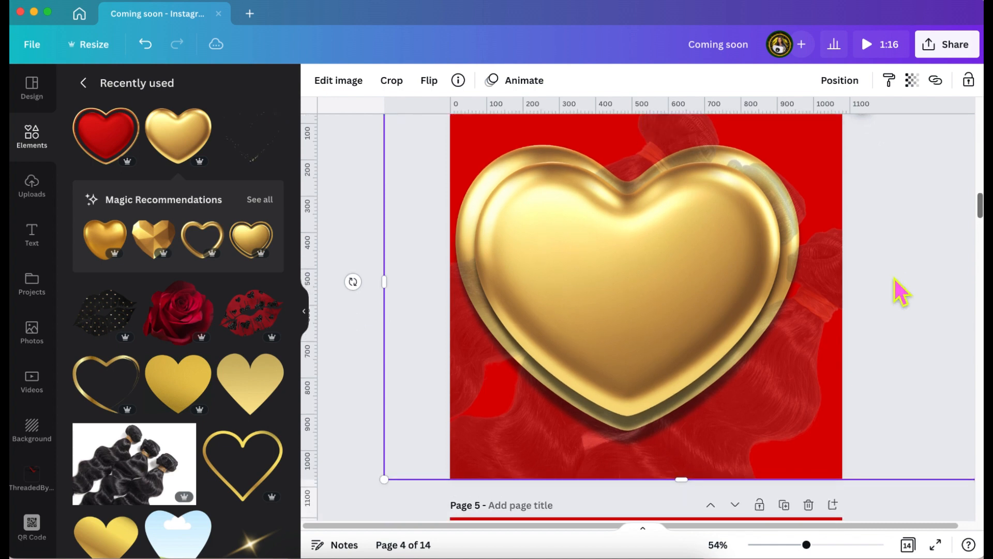
scroll(895, 280, up, 2)
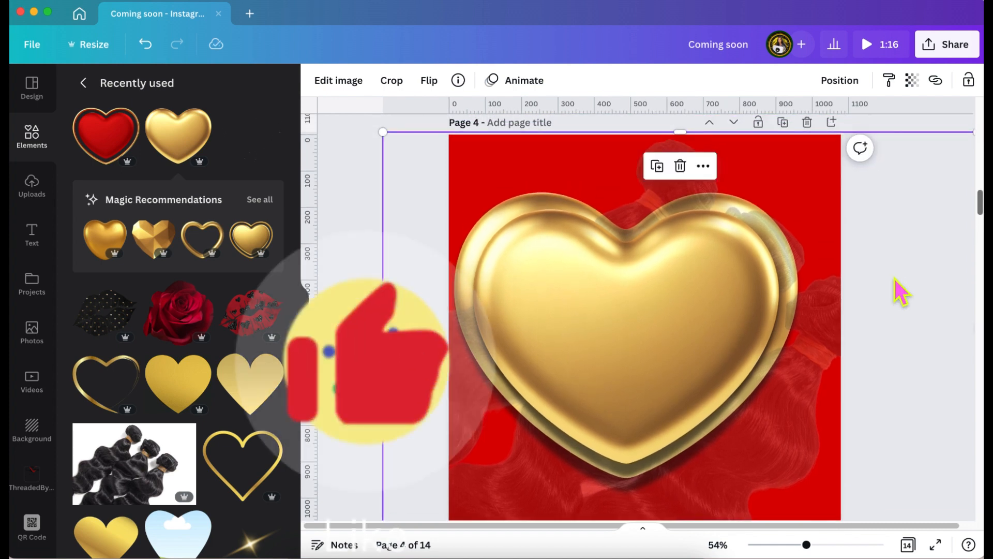
click(894, 279)
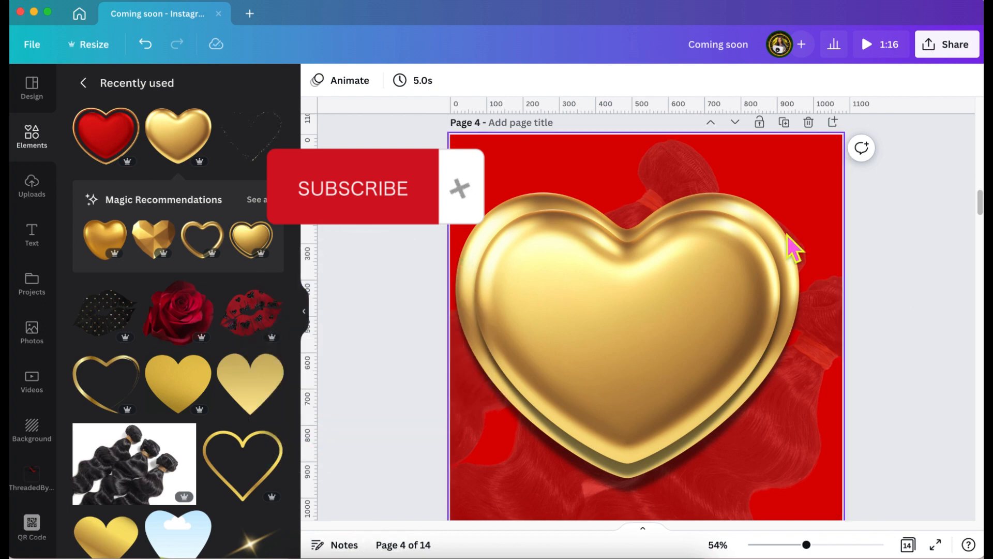
- Undo the last layering change so the larger gold heart sits behind the faded hair image
click(768, 217)
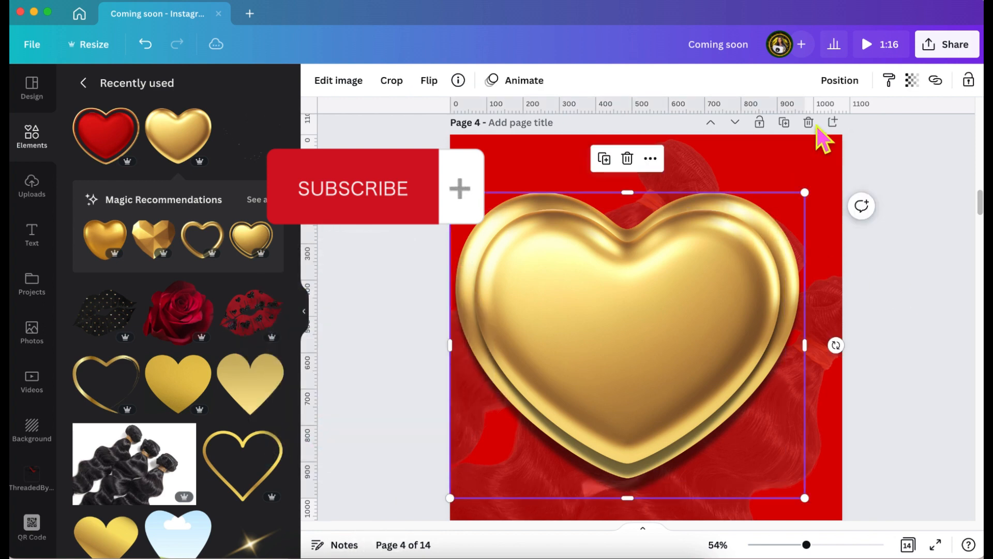
click(851, 91)
click(921, 139)
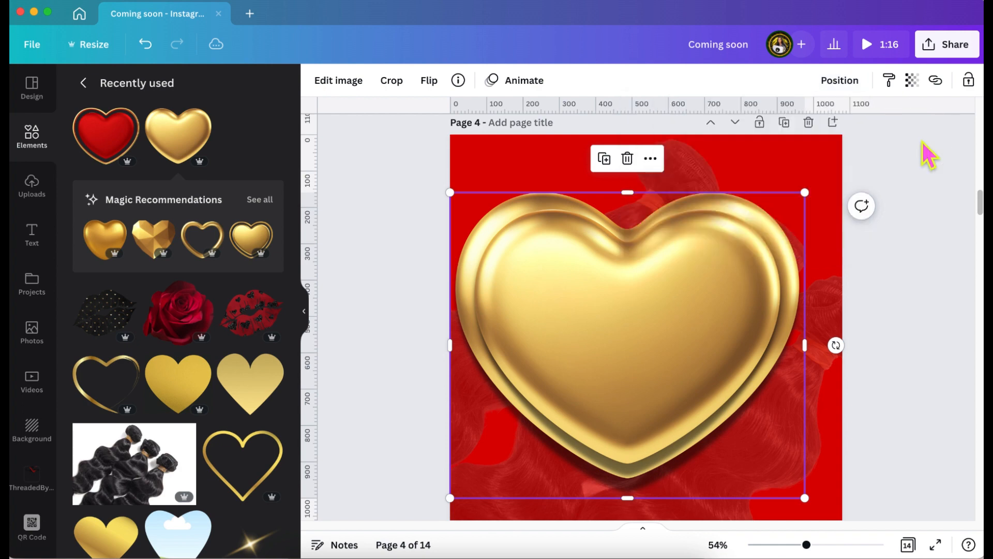
click(922, 141)
click(777, 163)
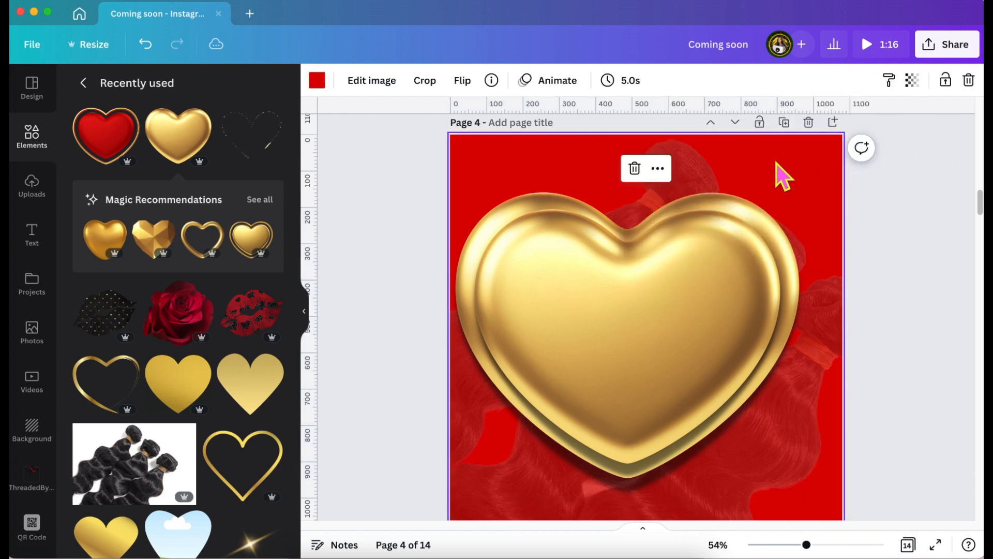
click(154, 48)
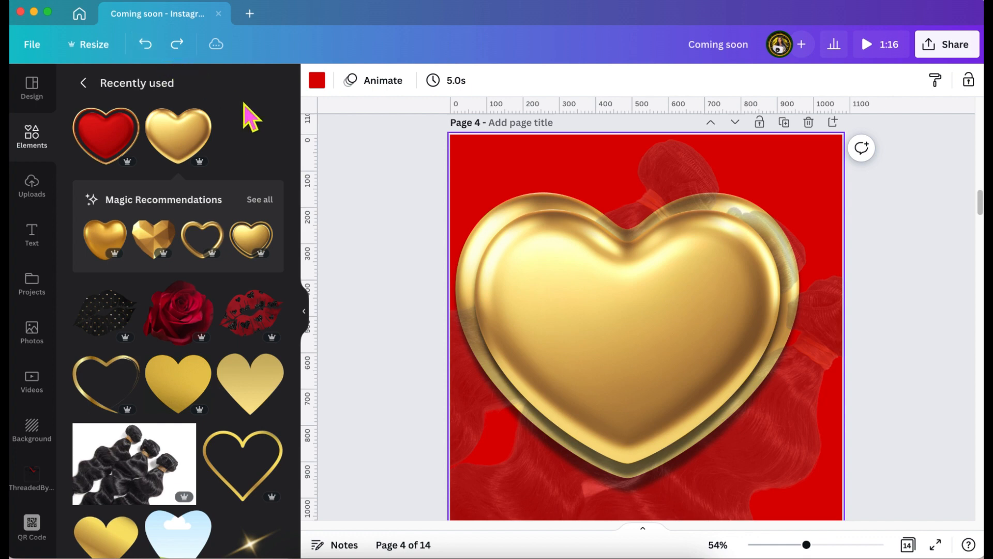
click(374, 184)
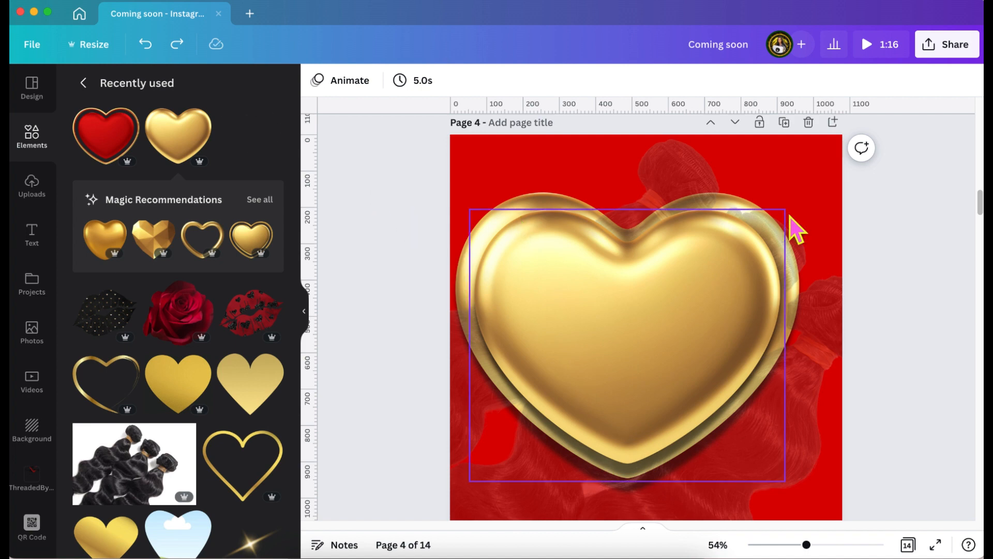
- Pull the upper edge of the faded hair image down slightly, to just below the top of page 4
click(799, 184)
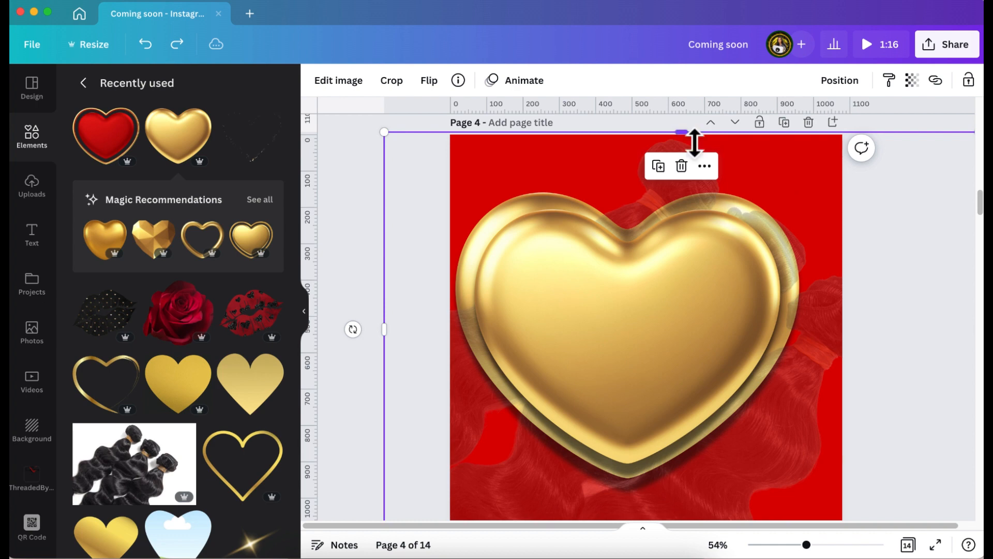
drag(694, 142, 694, 149)
click(908, 272)
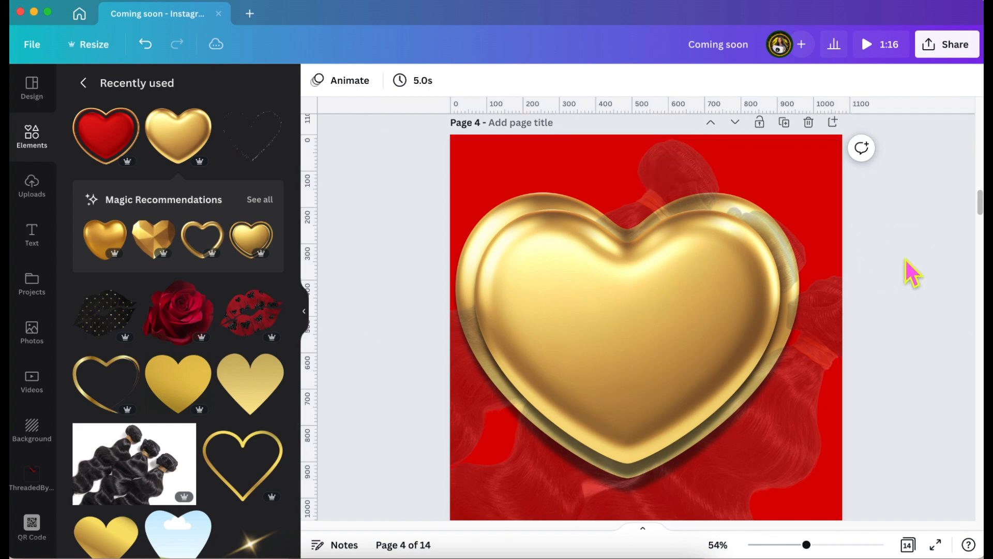
- Add the text "Coming Soon" on the gold heart of page 4 in the TAN The Whistling font
click(794, 397)
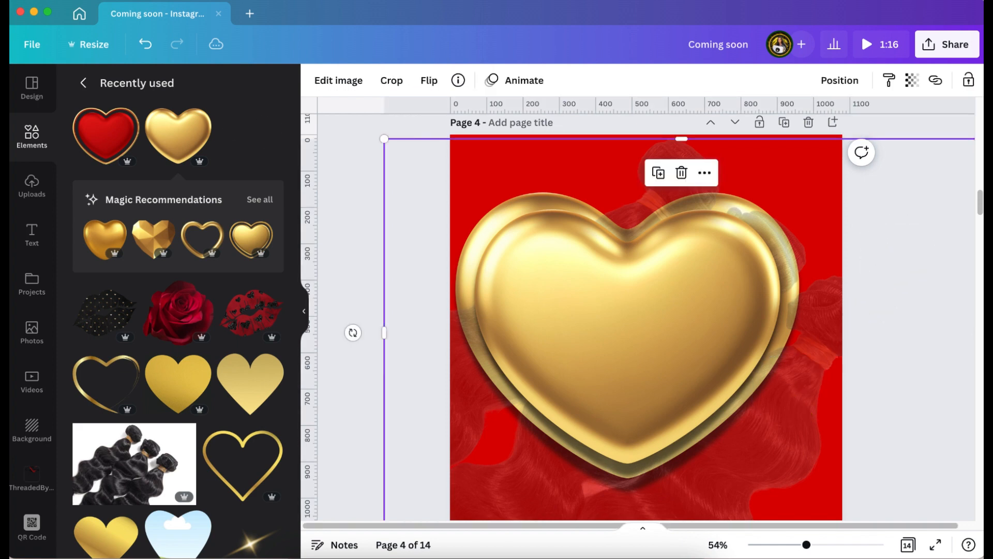
text(text)
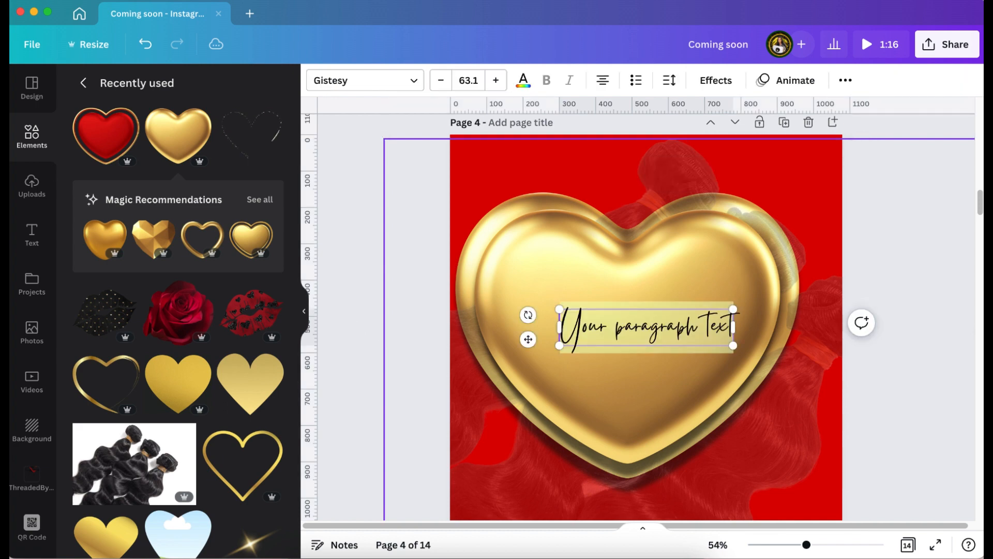
text(Co)
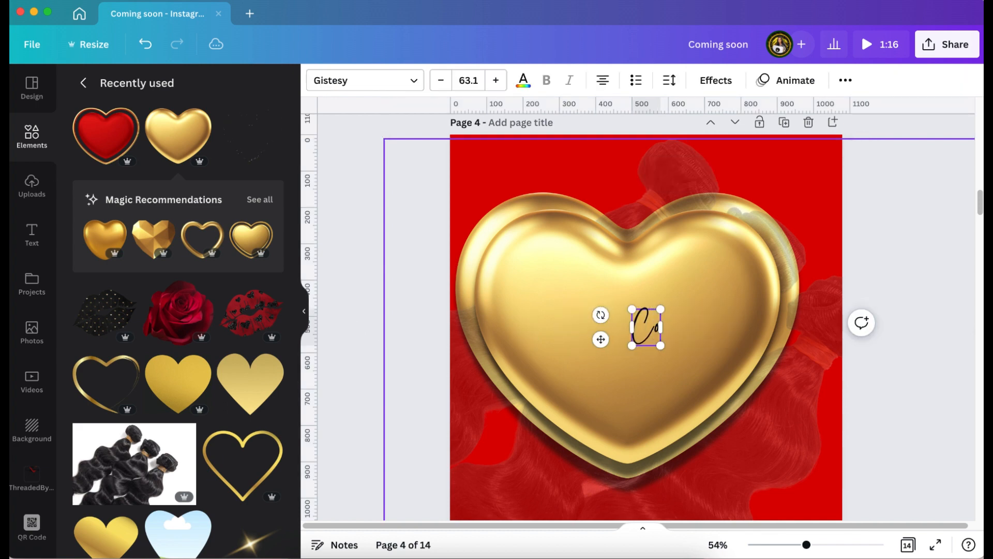
text(mi)
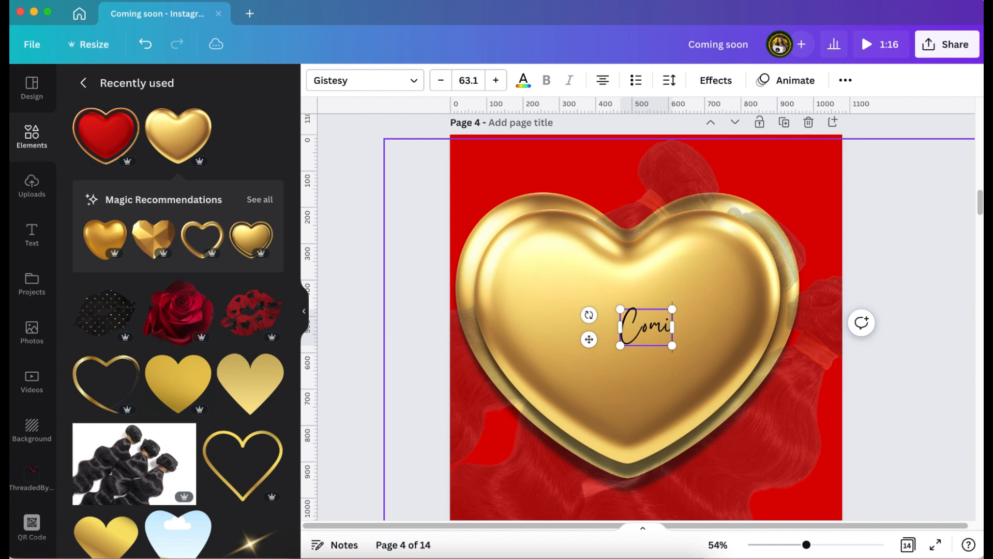
text(n)
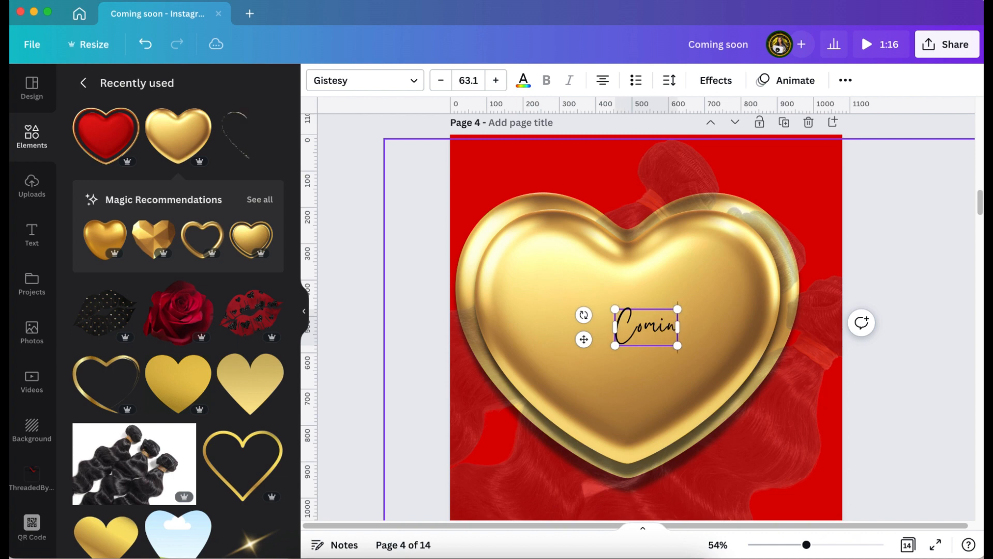
text(g Soon)
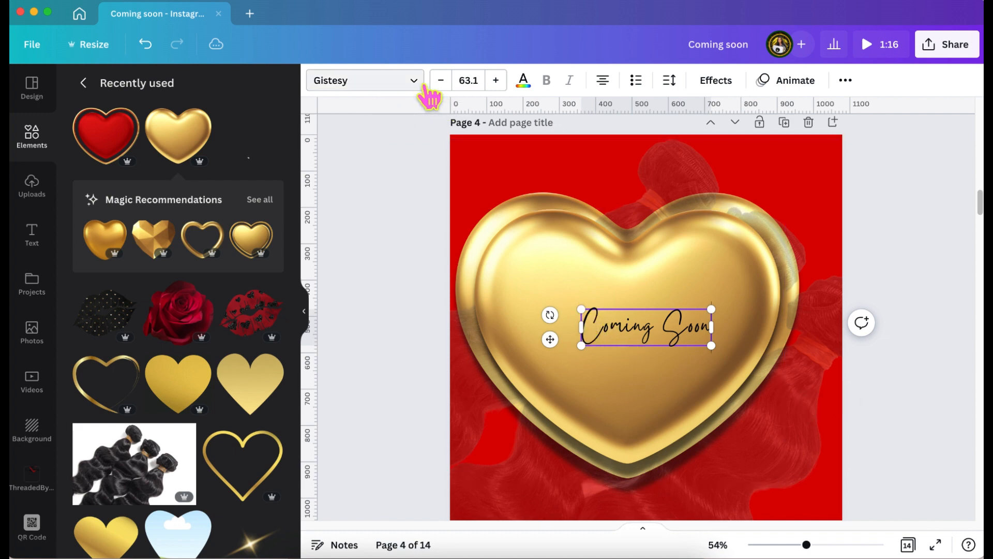
click(422, 85)
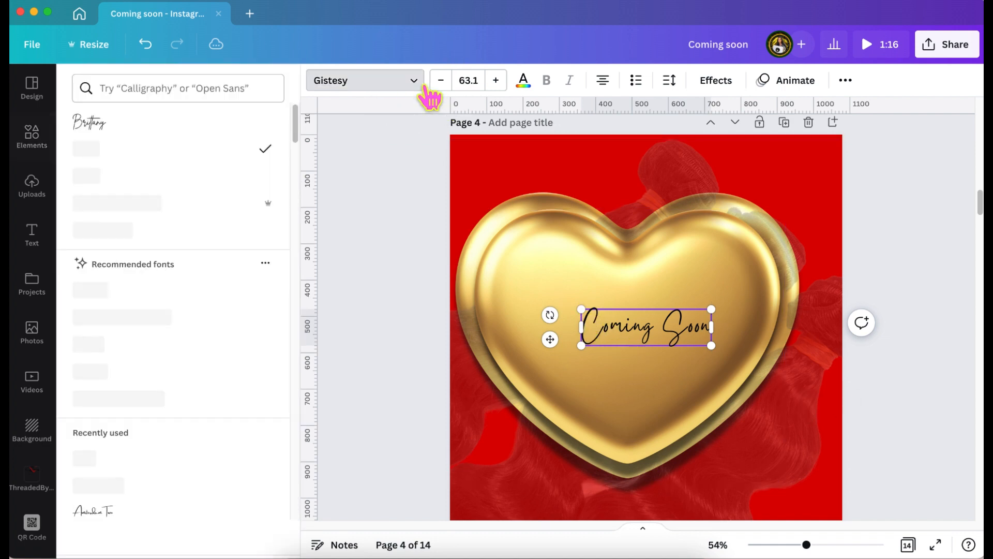
click(134, 206)
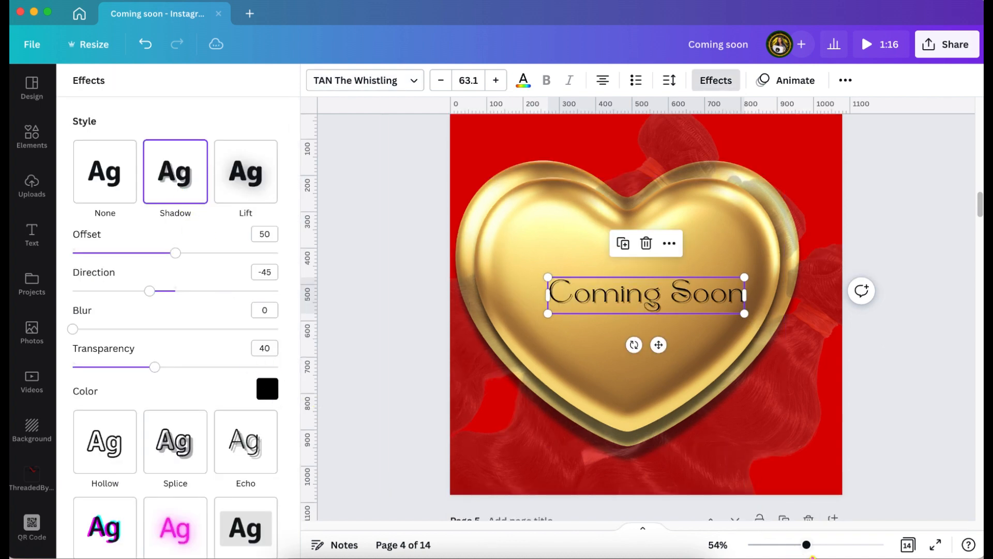
- Give the "Coming Soon" text a Shadow effect with transparency 100, blur 21, direction -55 and offset 31
drag(819, 556, 837, 554)
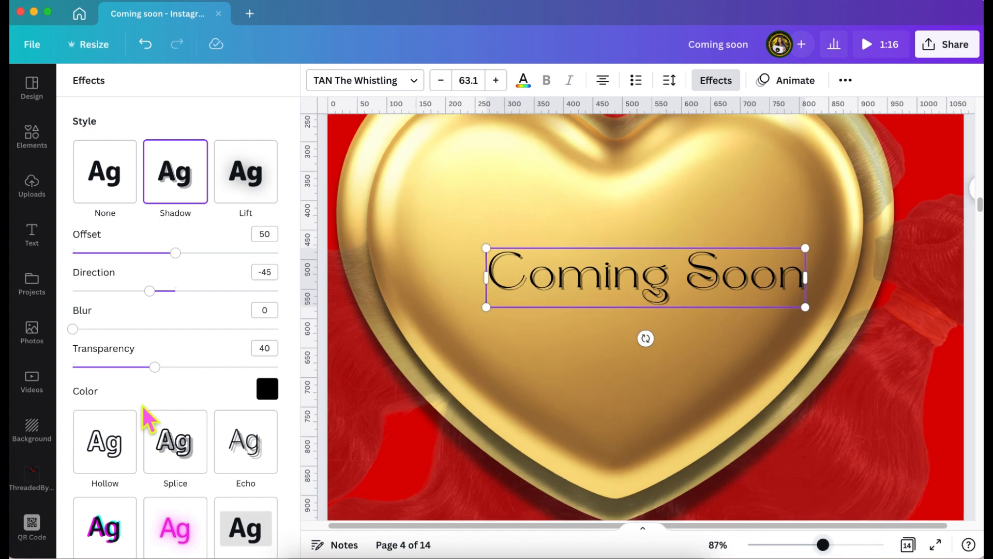
drag(156, 367, 316, 387)
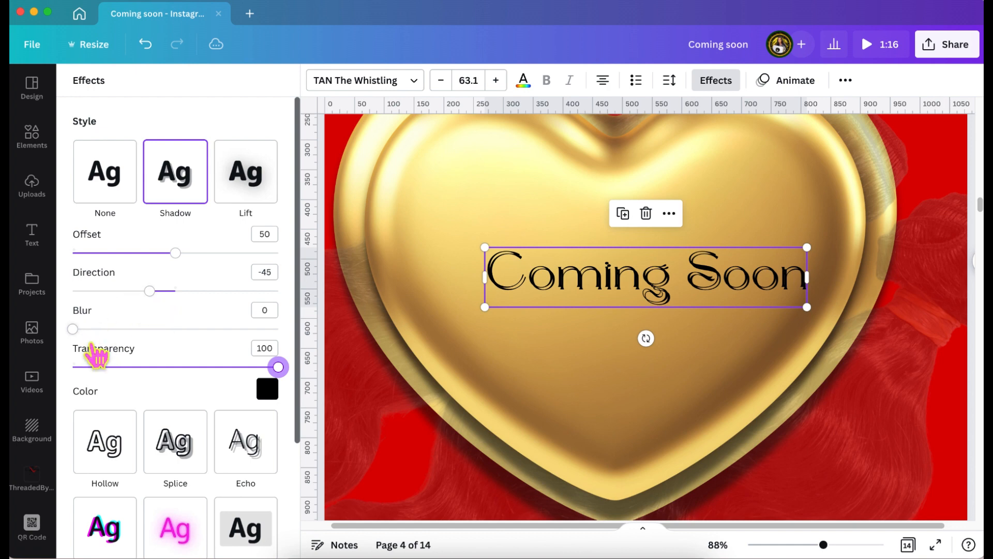
drag(72, 329, 116, 329)
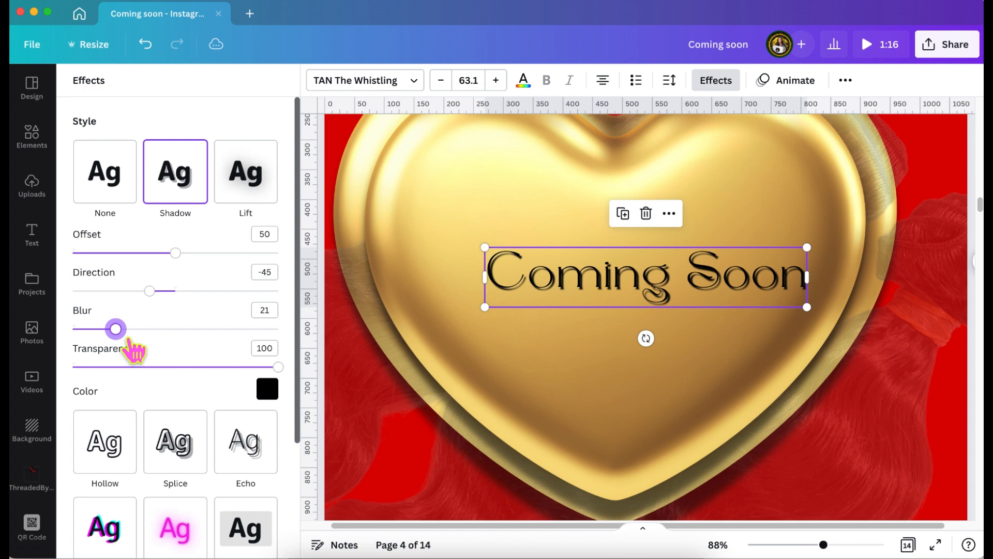
mouse_move(150, 291)
mouse_down()
mouse_move(188, 291)
mouse_move(143, 290)
mouse_move(155, 302)
mouse_up()
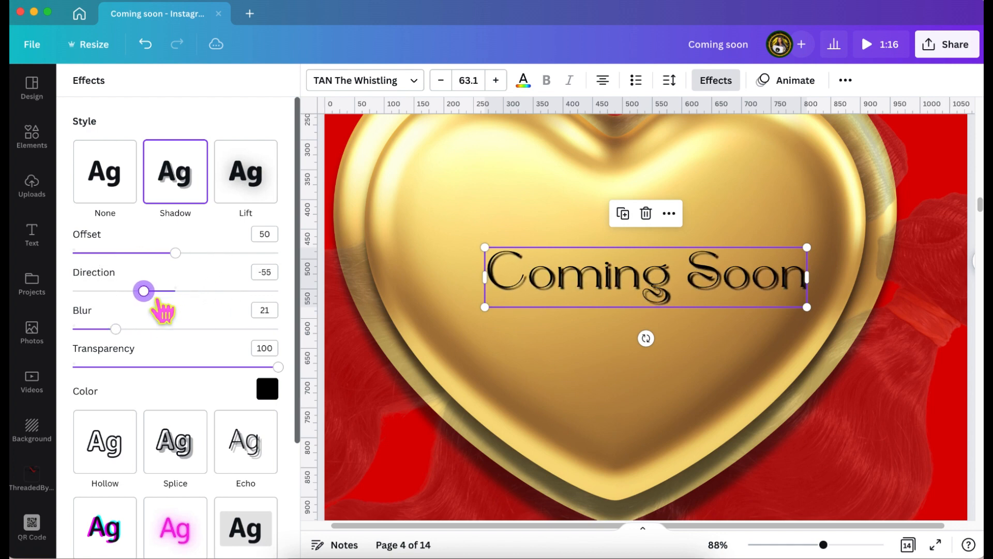
drag(190, 271, 154, 268)
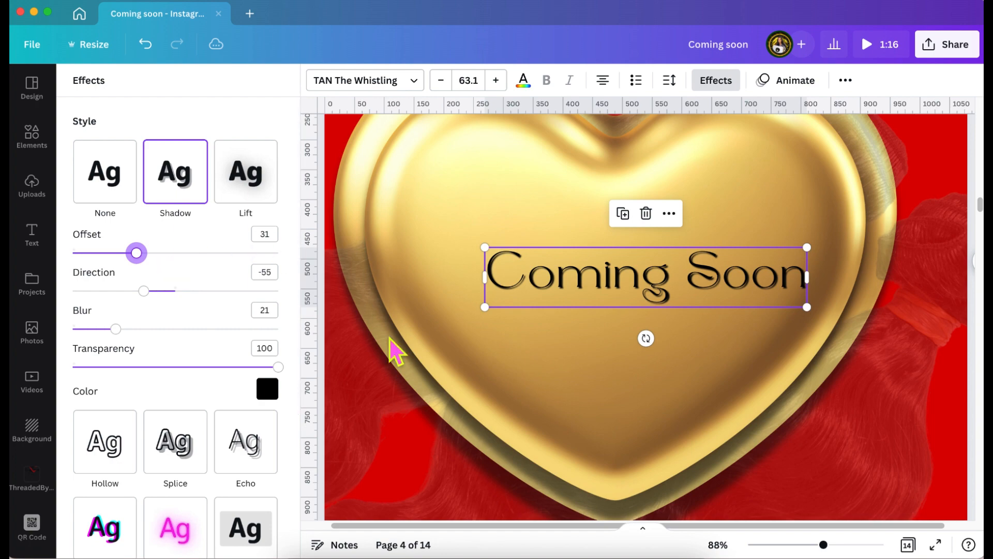
- Using the page 3 heading's shadow as reference, set the page 4 "Coming Soon" shadow direction to -64 and blur to 44
scroll(523, 368, up, 10)
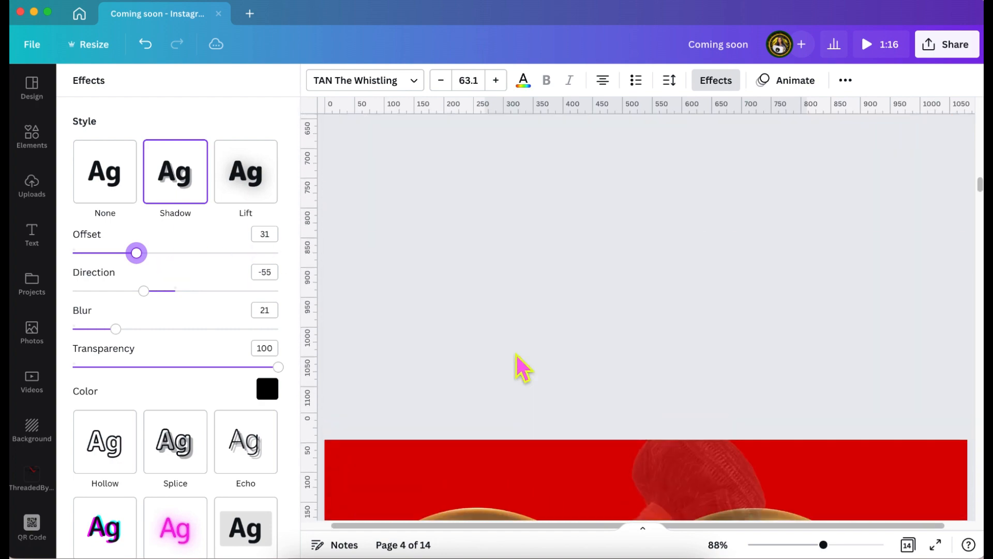
scroll(523, 367, up, 4)
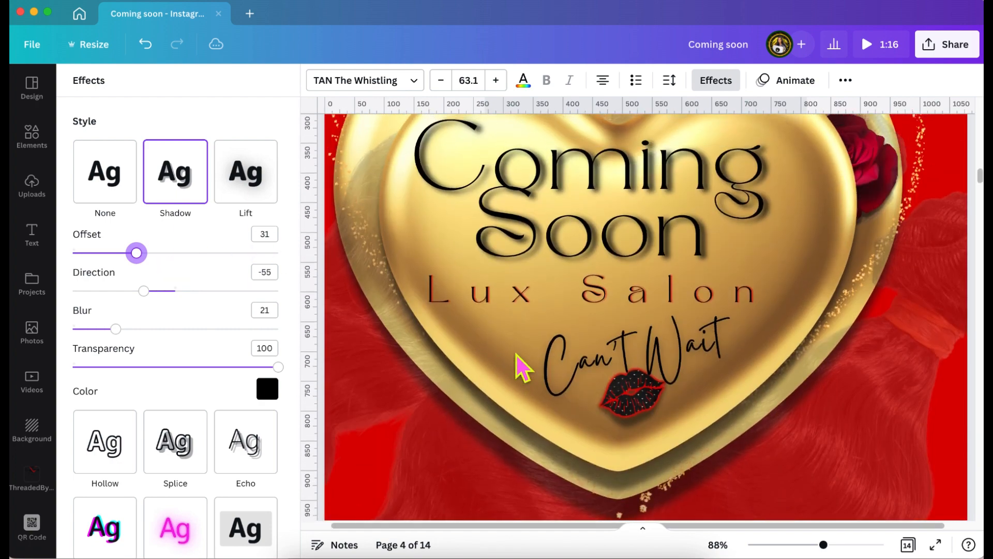
click(559, 207)
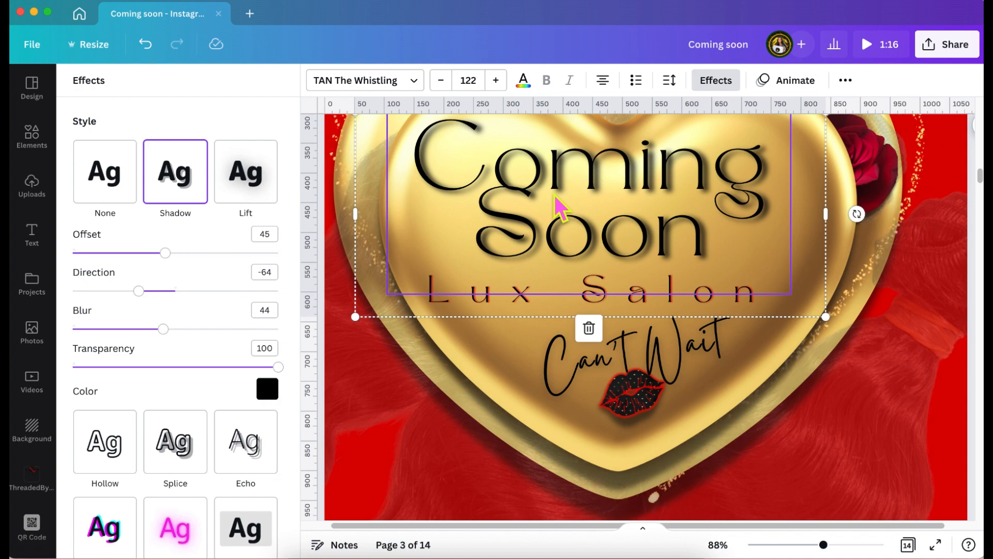
scroll(555, 198, down, 7)
scroll(555, 198, down, 6)
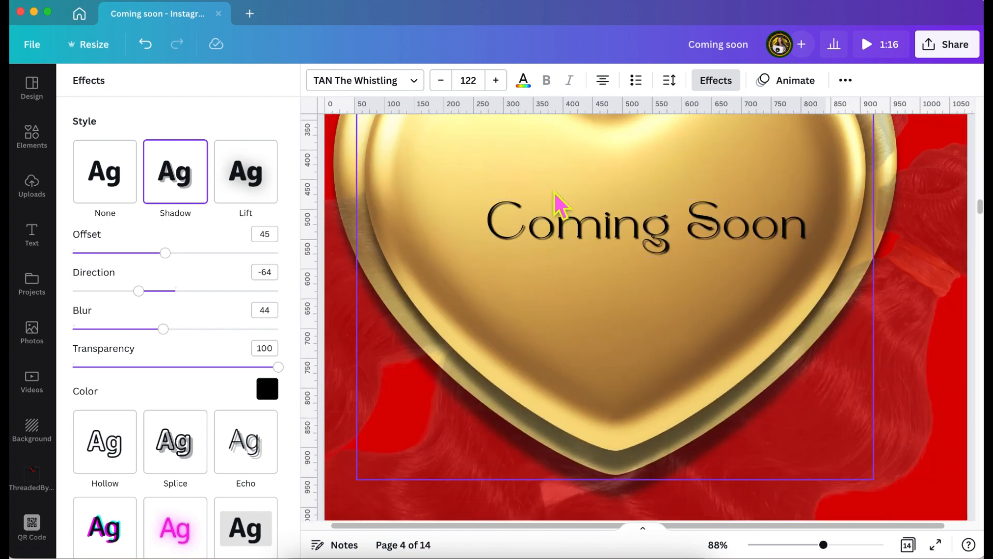
click(548, 228)
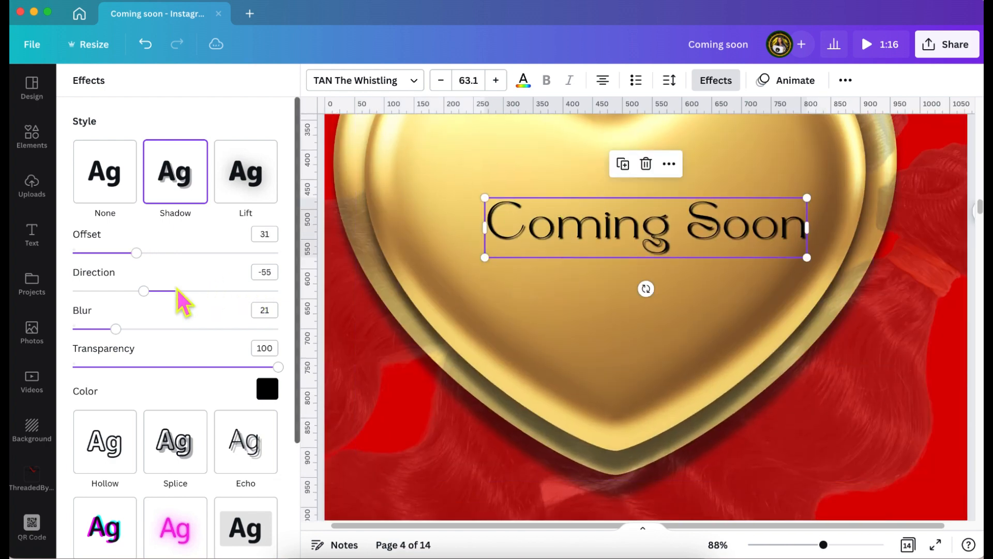
click(146, 292)
drag(155, 301, 151, 301)
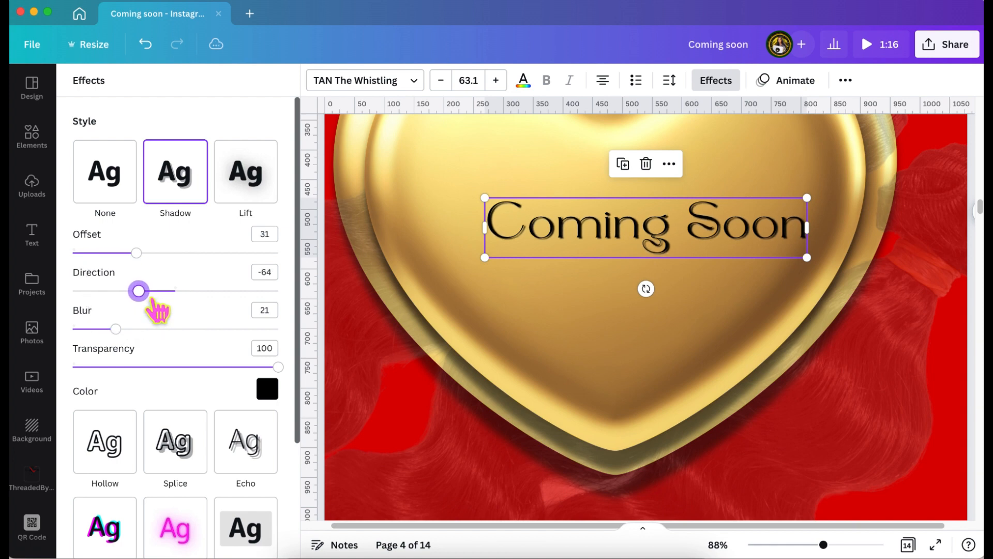
drag(116, 329, 163, 329)
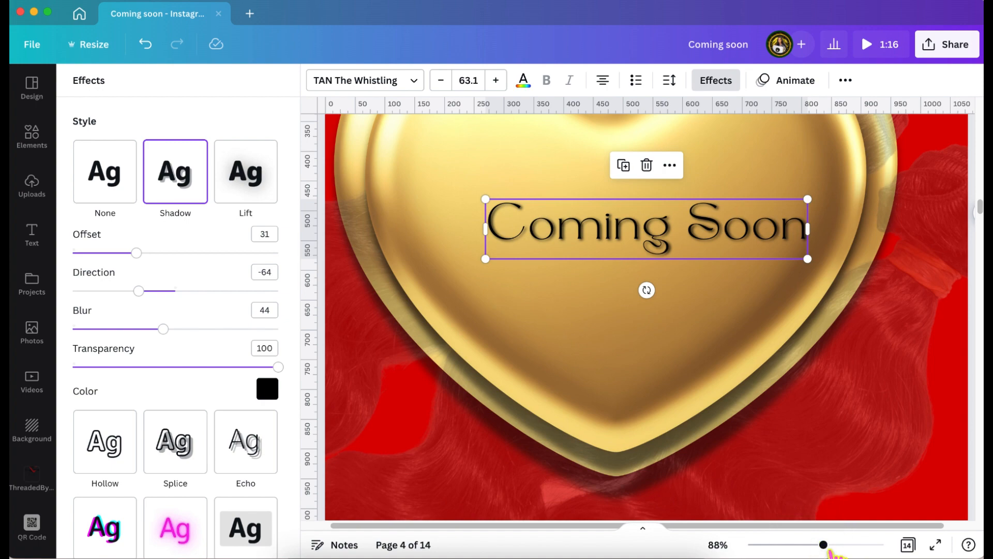
- Ungroup the "Coming Soon" heading and the "Lux Salon" text on page 3
drag(831, 552, 817, 552)
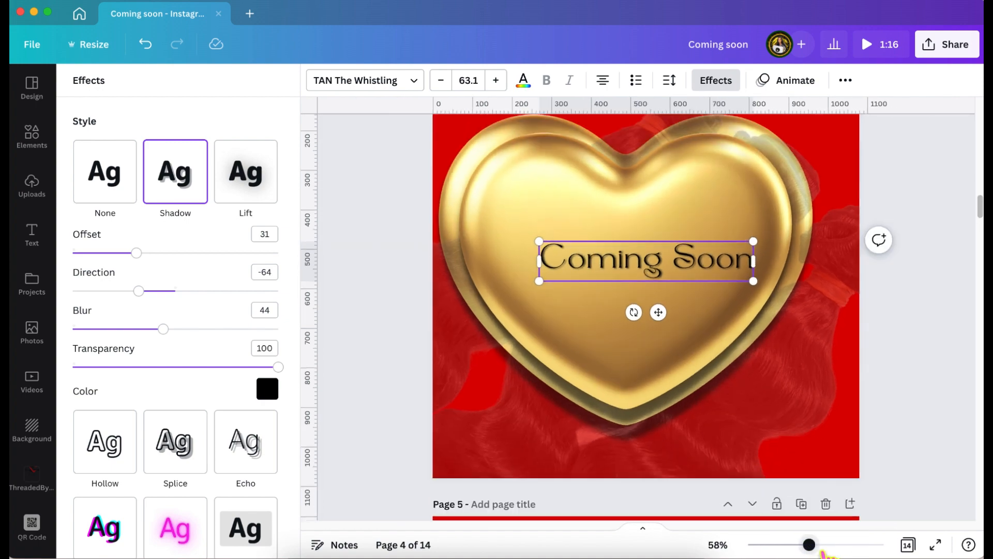
scroll(745, 360, up, 10)
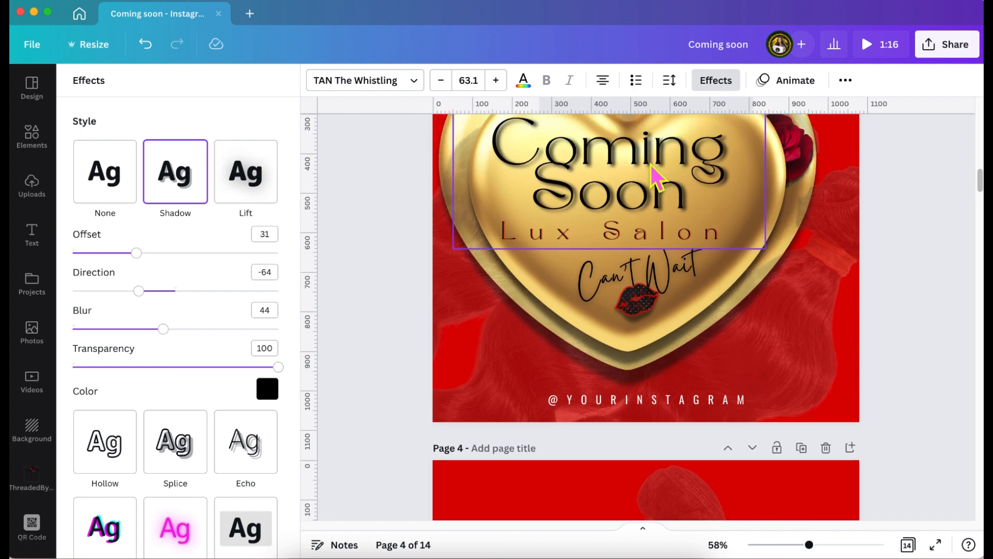
click(663, 173)
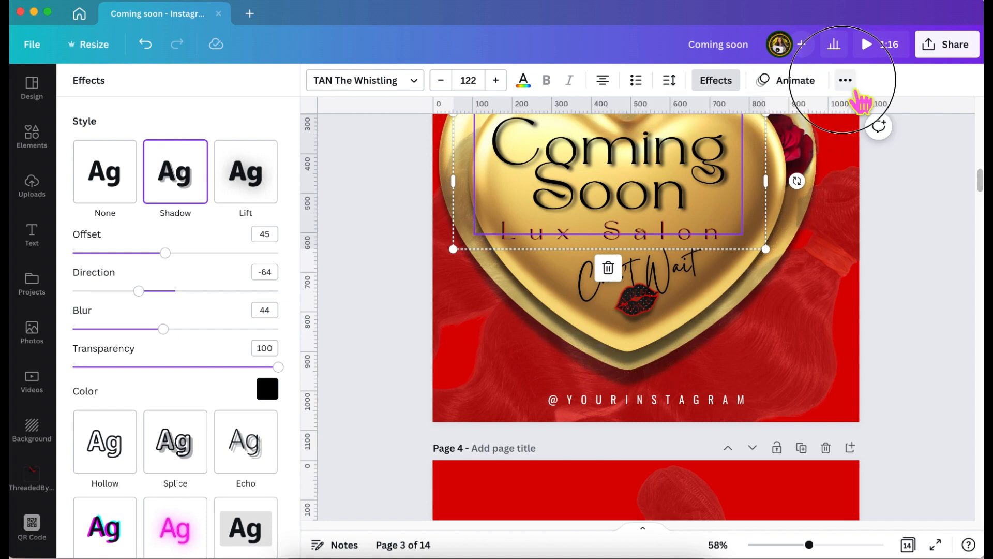
click(846, 81)
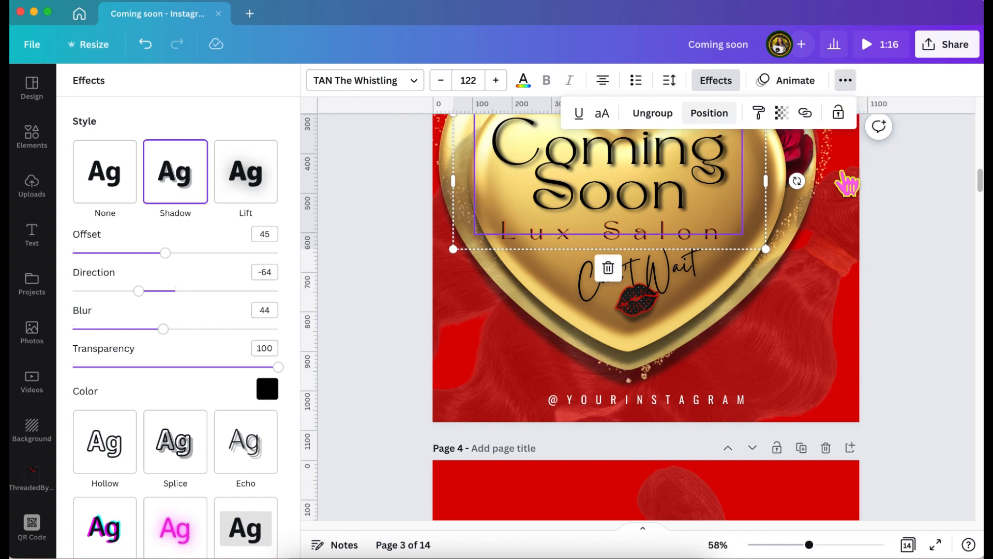
click(915, 249)
click(915, 250)
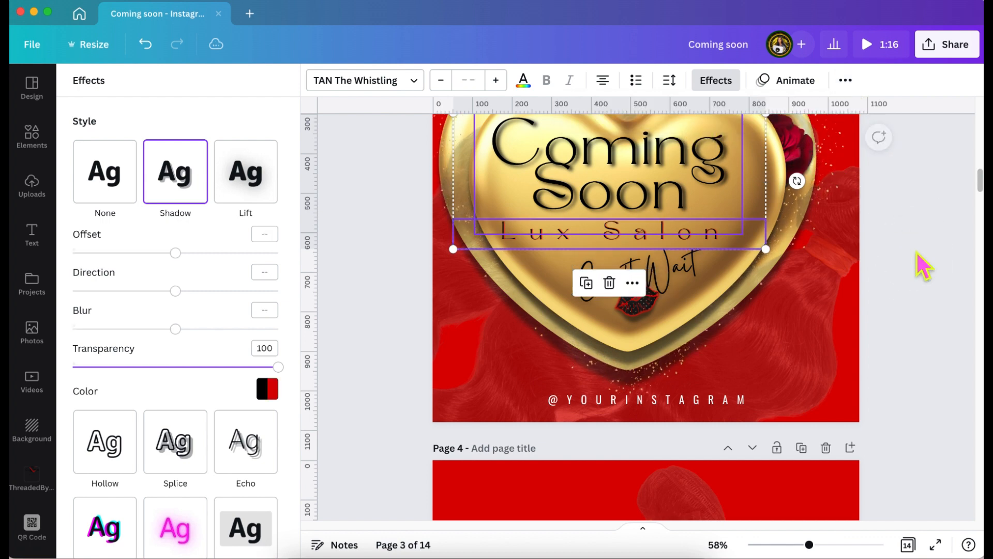
click(896, 243)
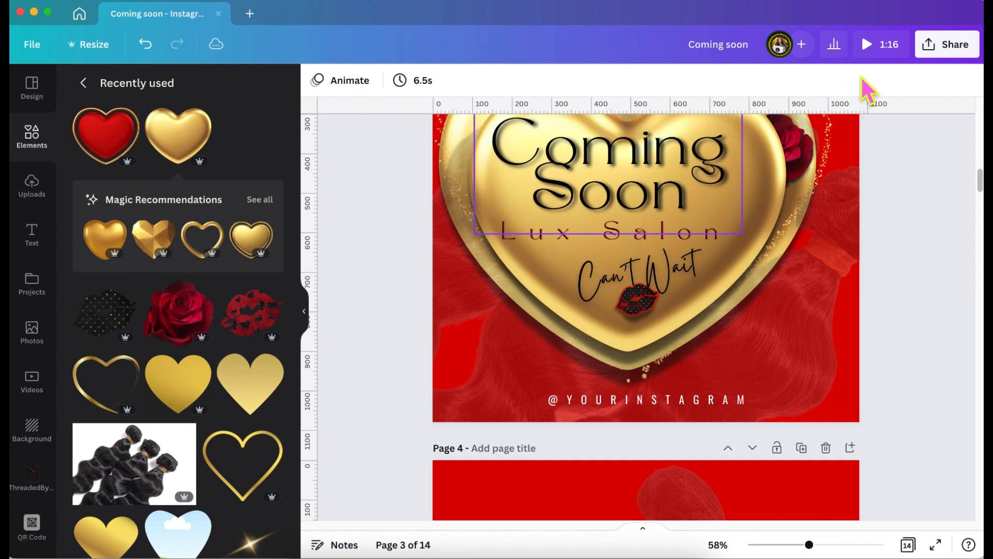
- Copy the page 3 heading's style onto page 4's "Coming Soon" text, then wrap it onto two lines in the gold heart's upper half
click(848, 84)
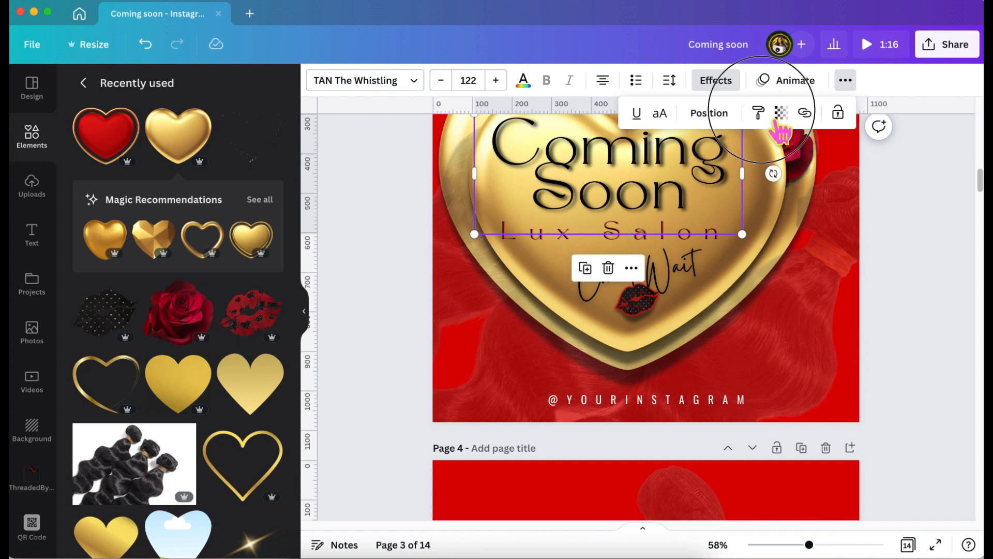
click(760, 115)
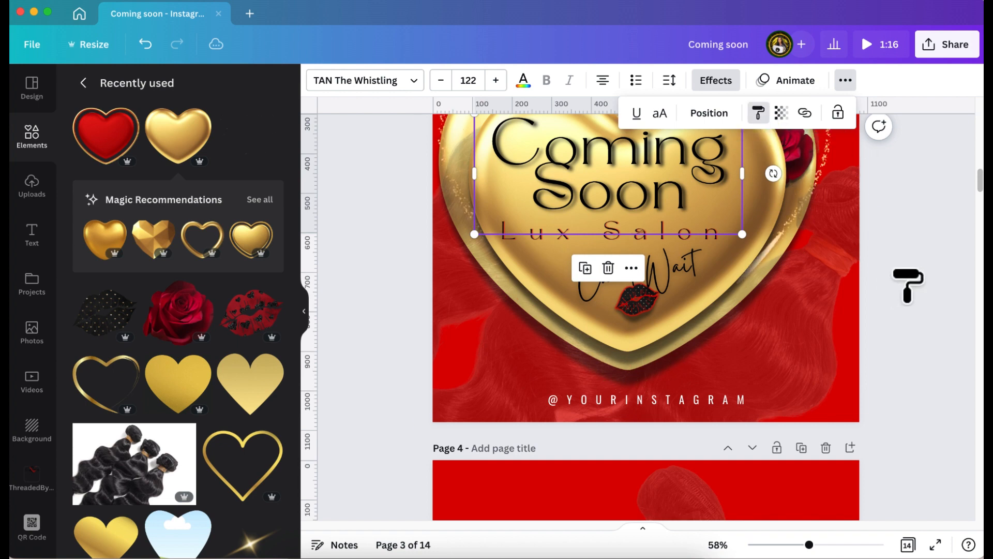
scroll(908, 285, down, 10)
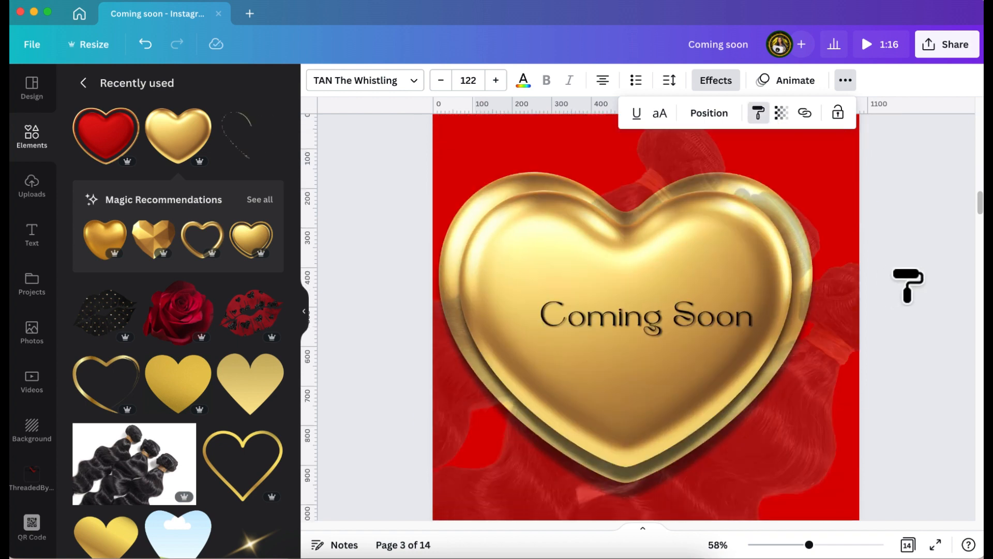
click(682, 323)
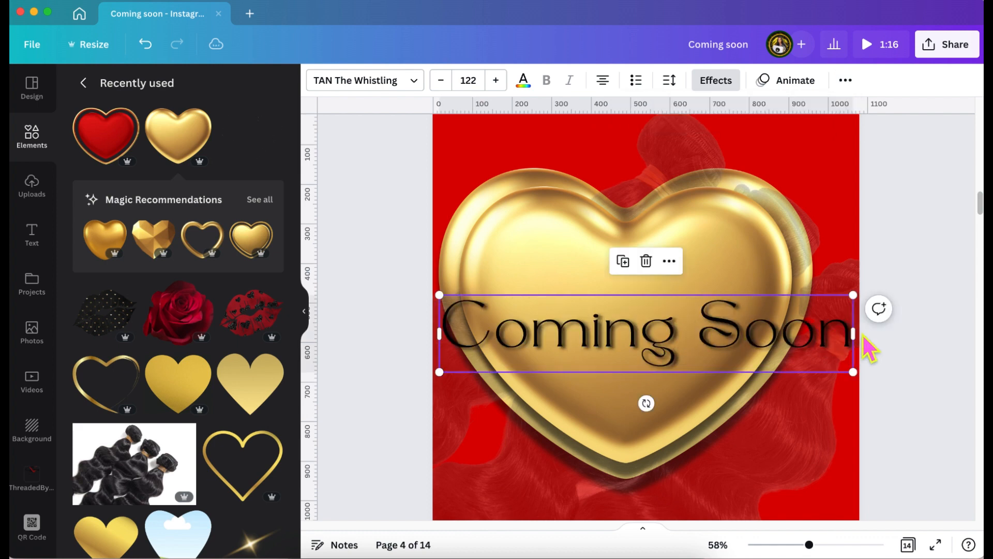
drag(865, 348, 744, 356)
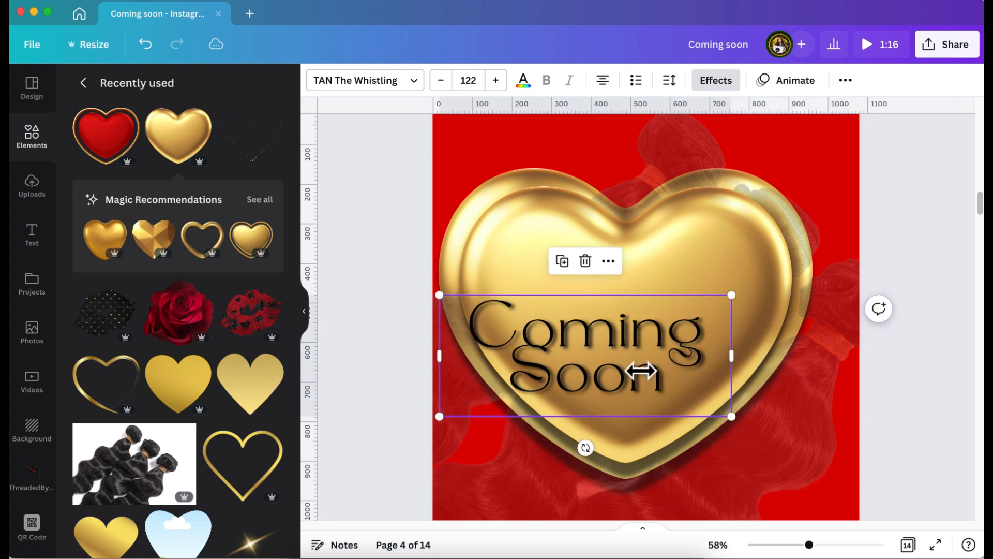
drag(657, 370, 677, 293)
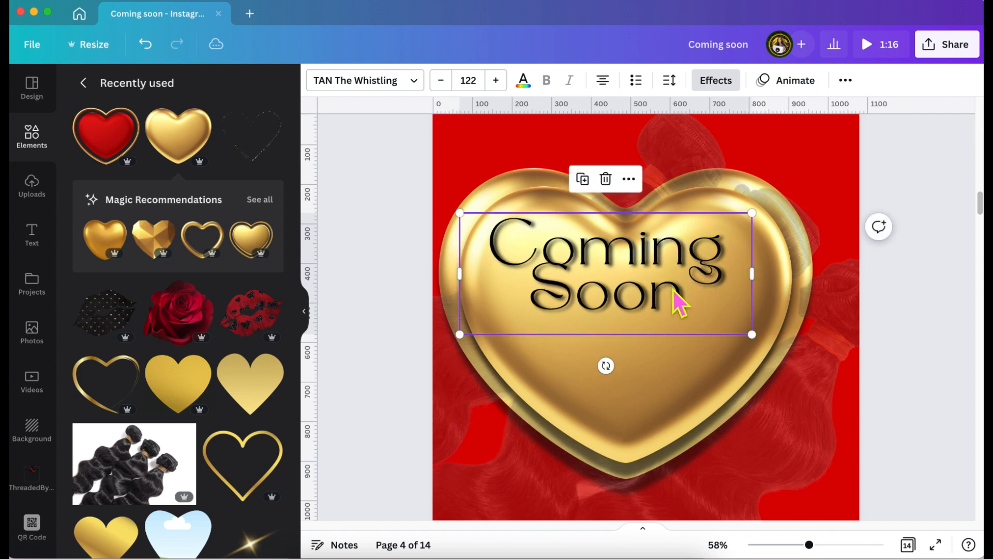
- Copy the "Lux Salon" text from page 3 onto page 4 and place it directly below "Coming Soon"
click(616, 345)
text(Lux Salon)
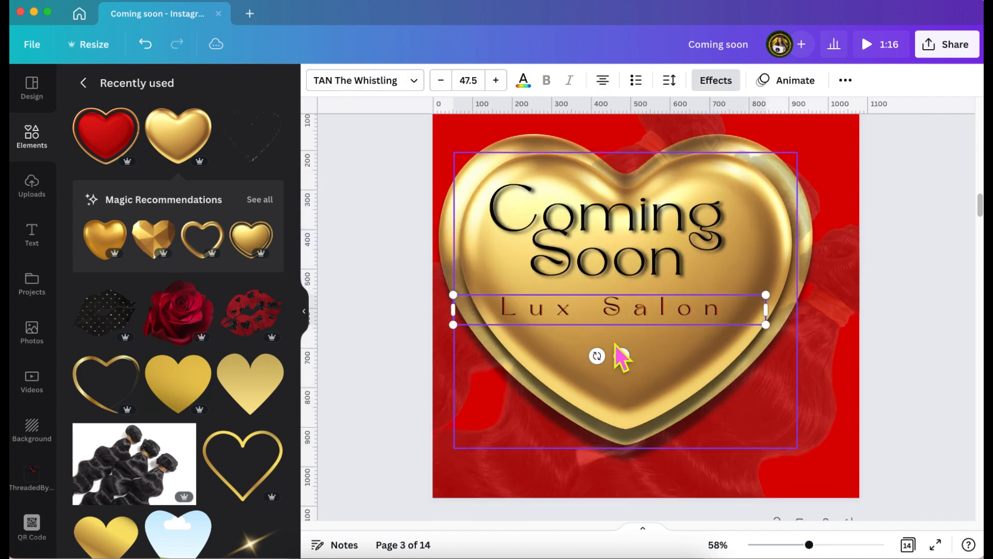
click(616, 345)
click(618, 378)
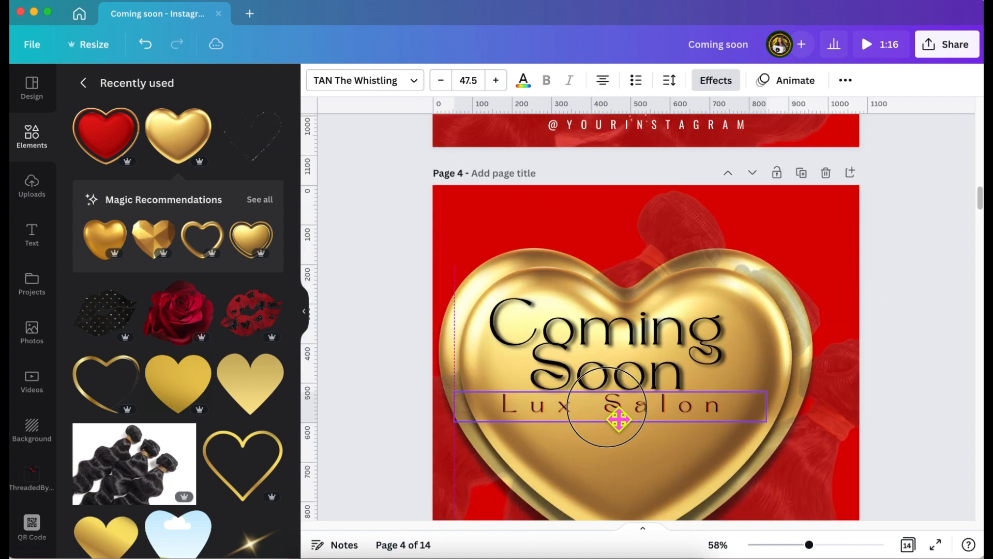
drag(668, 367, 663, 357)
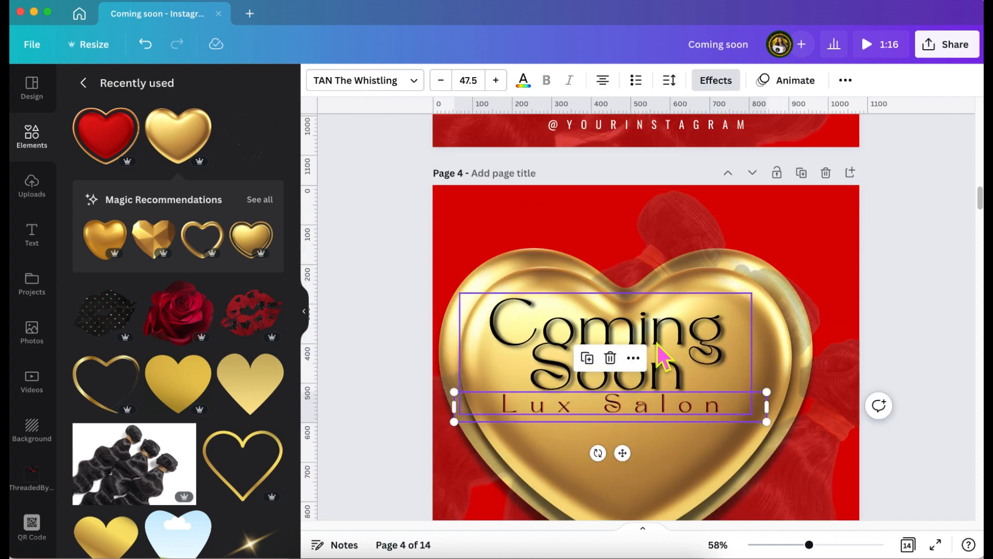
- Add the text "Can't Wait" in the Gistesy font on page 4 and place it below "Lux Salon" on the gold heart
scroll(657, 343, down, 1)
click(666, 439)
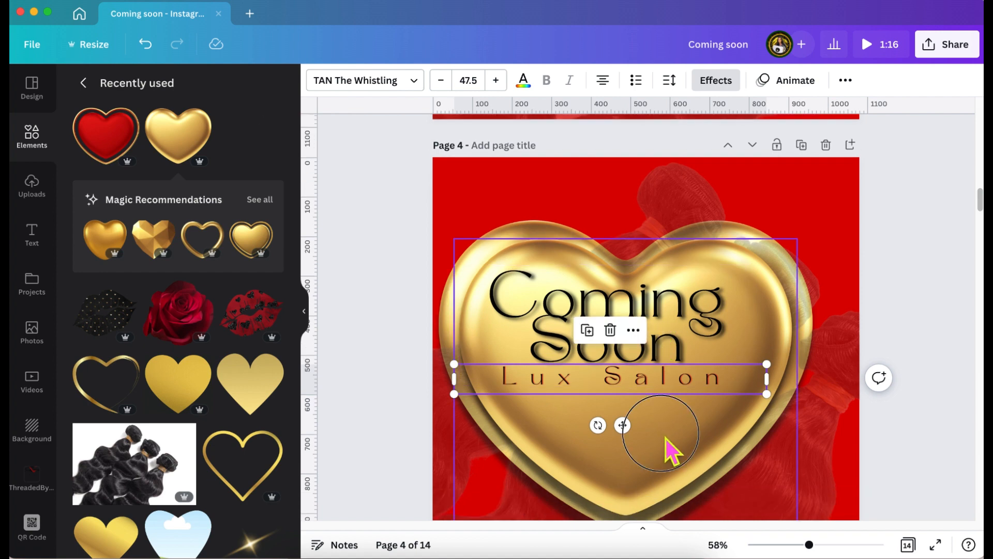
text(t)
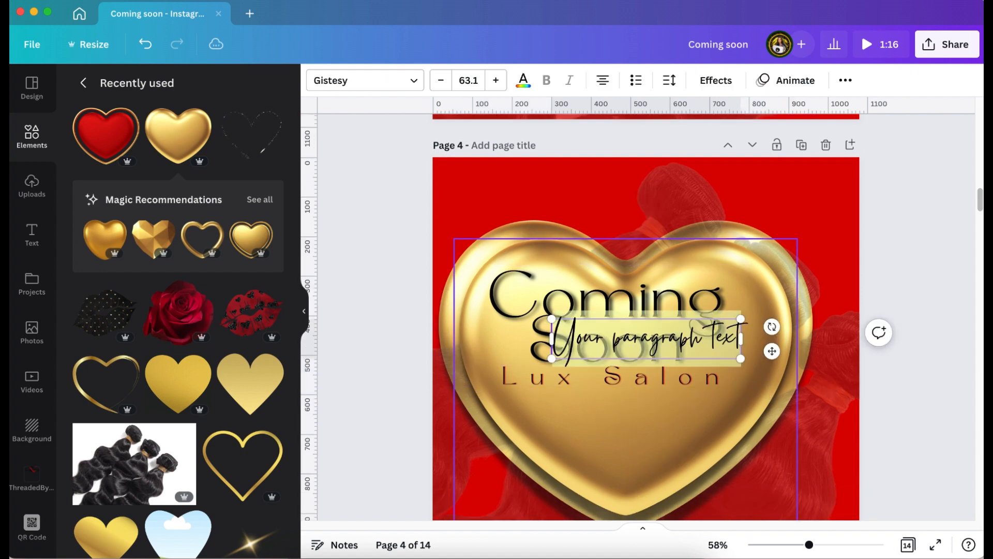
text(Can)
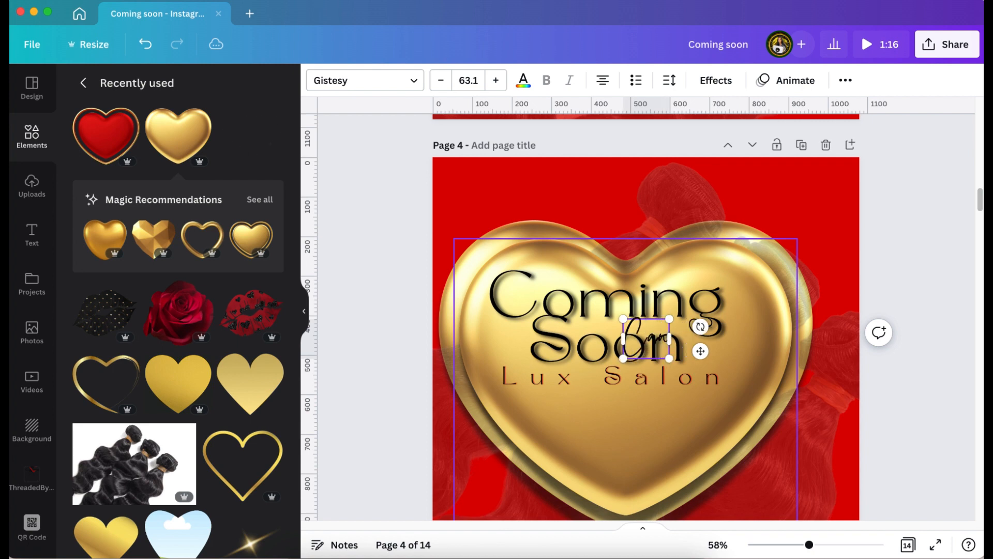
text(')
key(BackSpace)
text(')
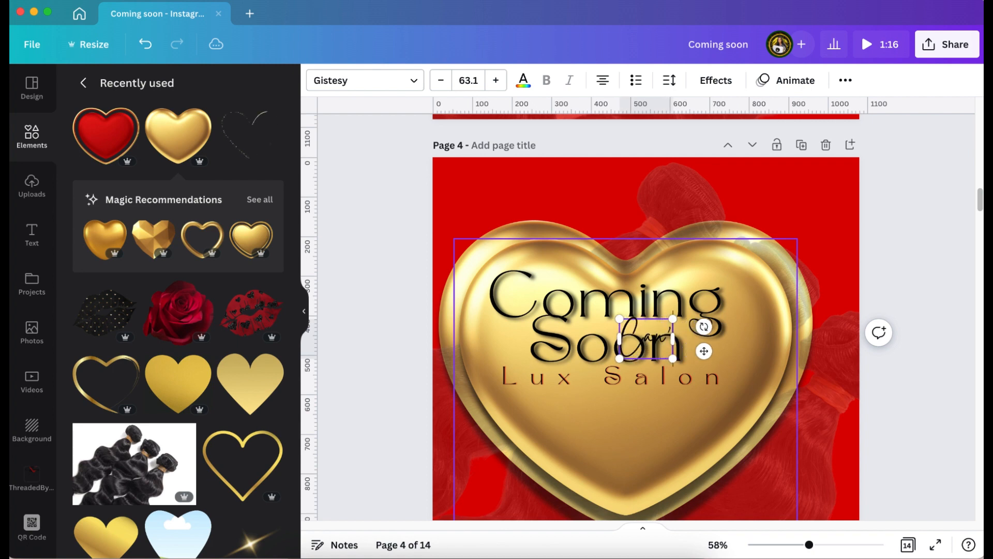
text(t)
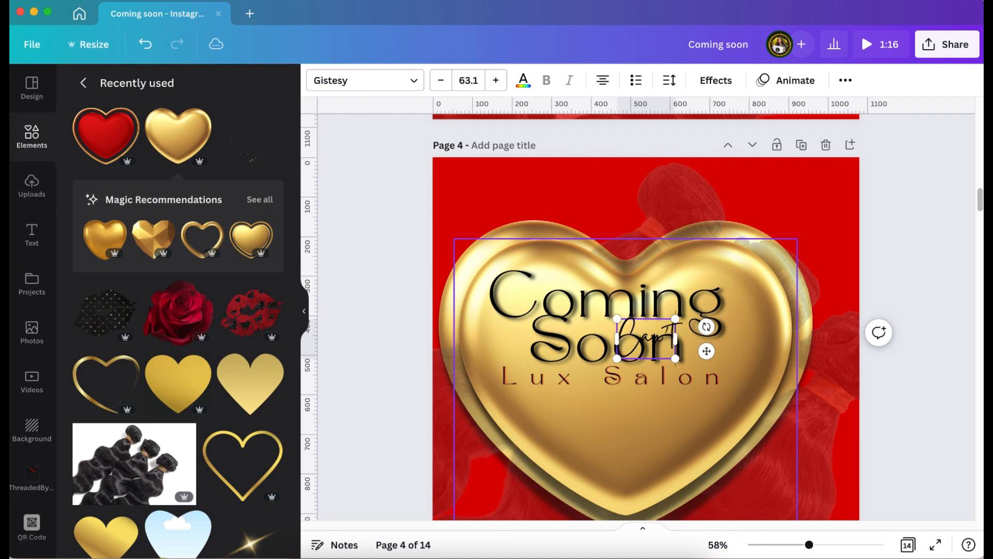
text( Wait)
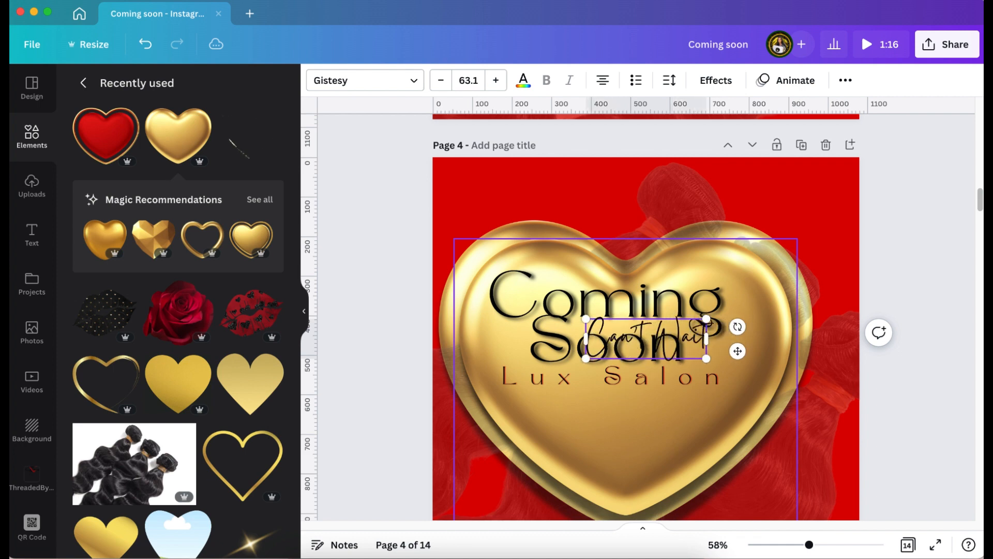
drag(749, 357, 743, 442)
scroll(740, 310, down, 2)
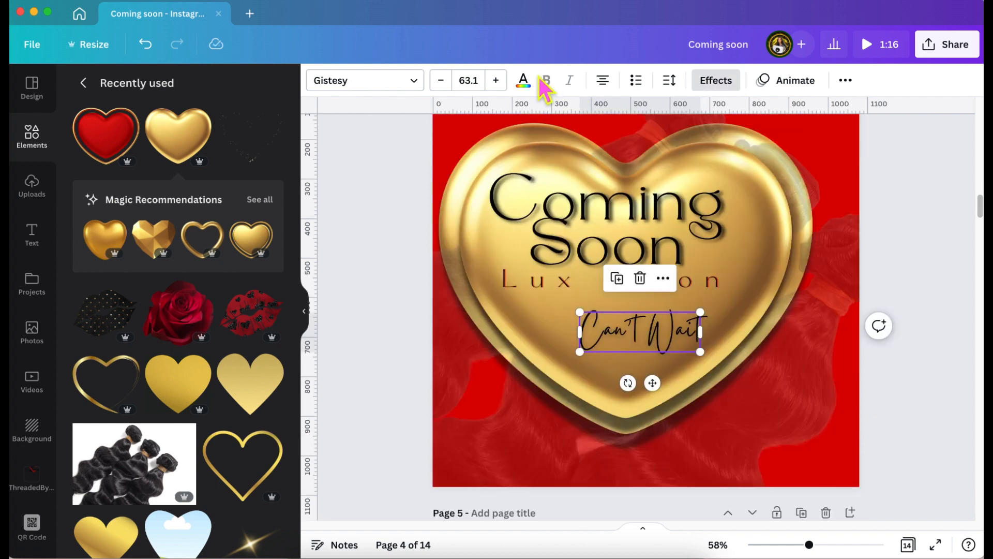
- Give the "Can't Wait" text a Lift effect with intensity 50 and tilt it slightly counterclockwise
click(740, 92)
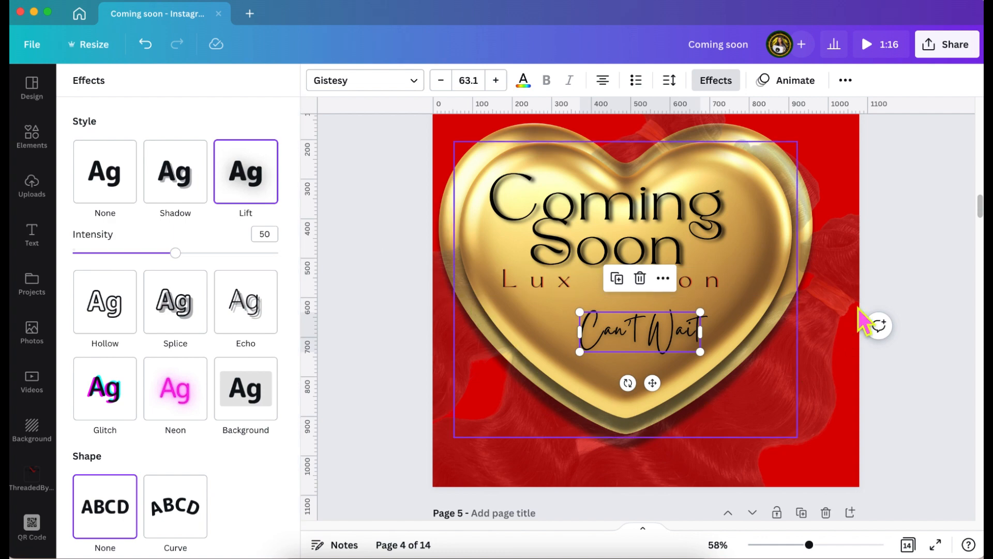
click(895, 241)
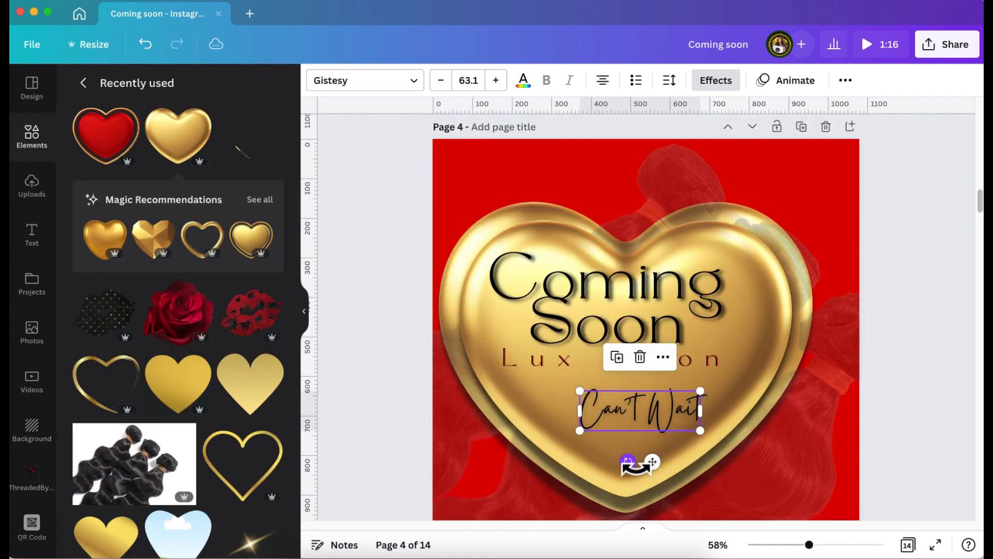
drag(629, 460, 642, 470)
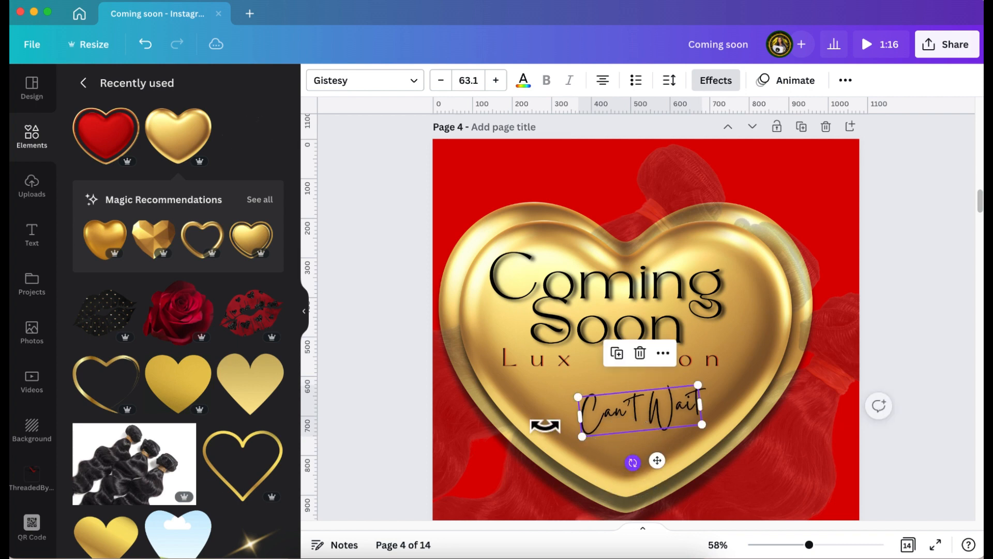
- Add the dark red rose to page 4, shrink it to about 220 px wide and place it on the gold heart's upper-right edge
click(210, 331)
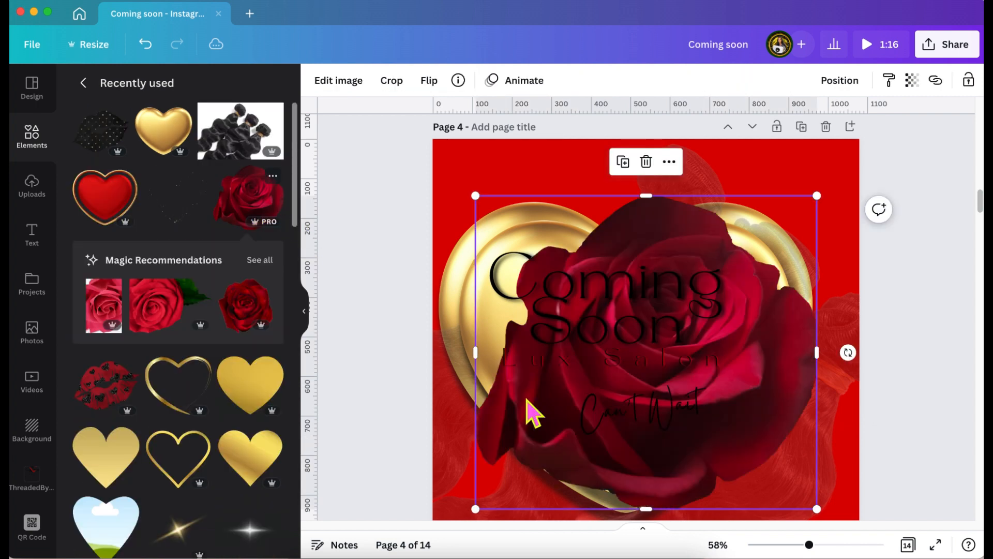
scroll(526, 401, down, 2)
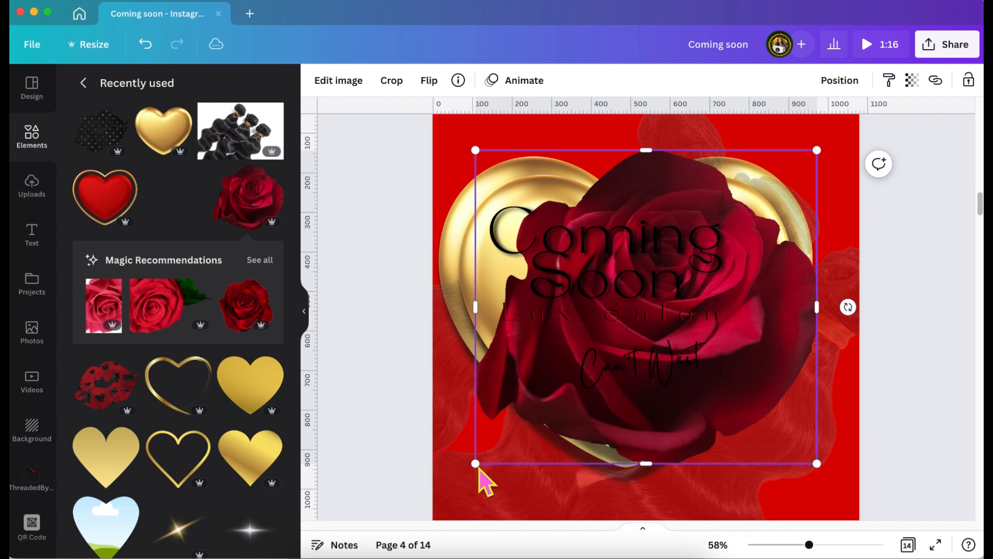
drag(476, 464, 729, 231)
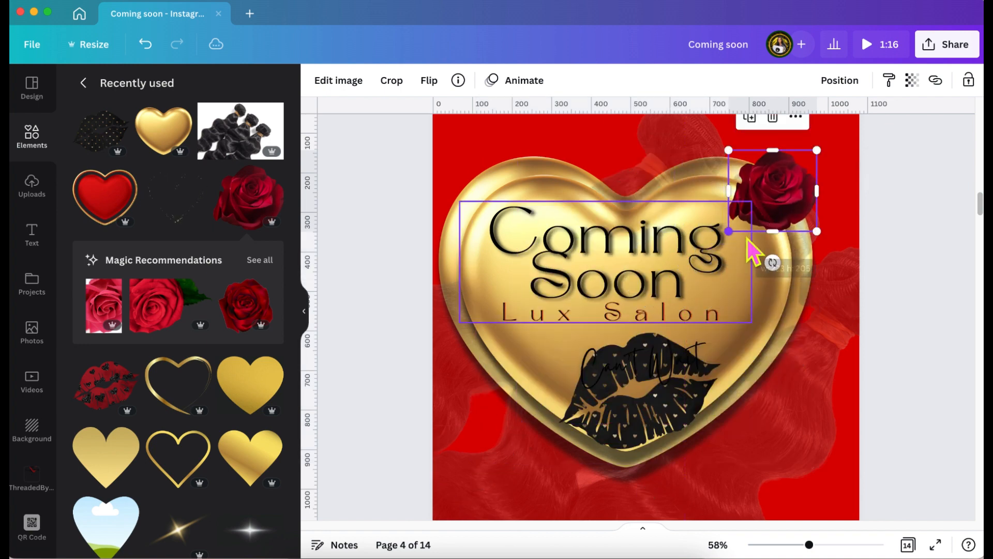
drag(789, 177, 798, 228)
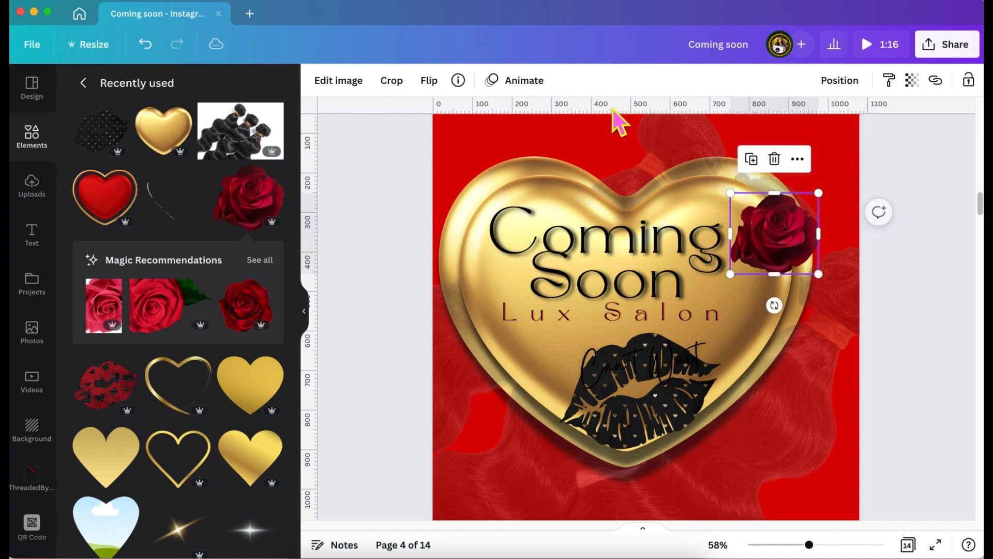
- Apply a Page Lift shadow to the rose image
click(363, 102)
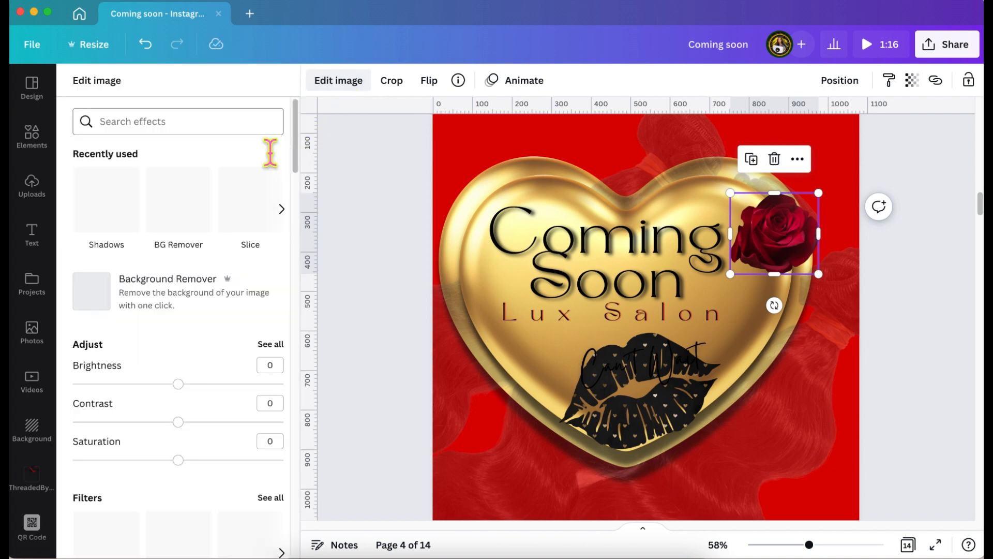
click(133, 226)
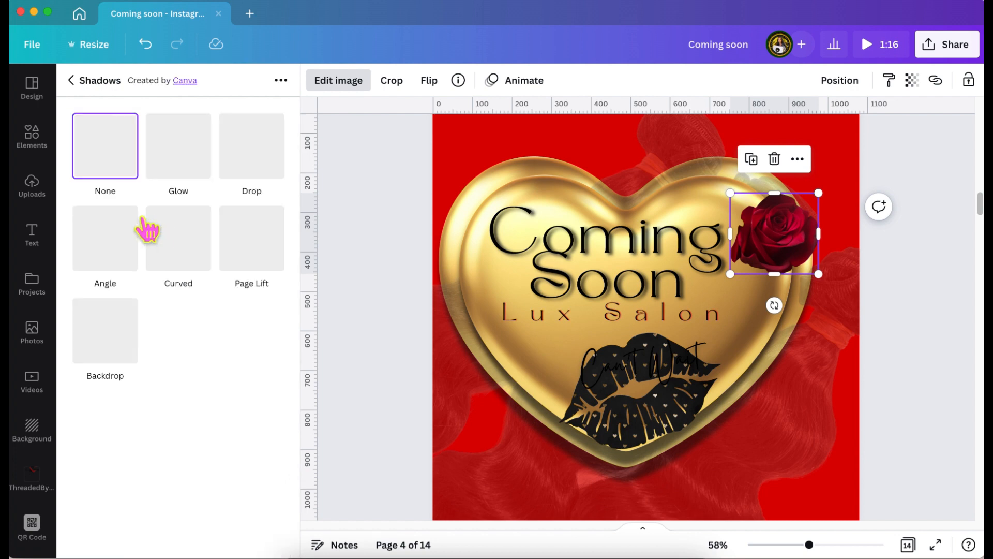
click(264, 263)
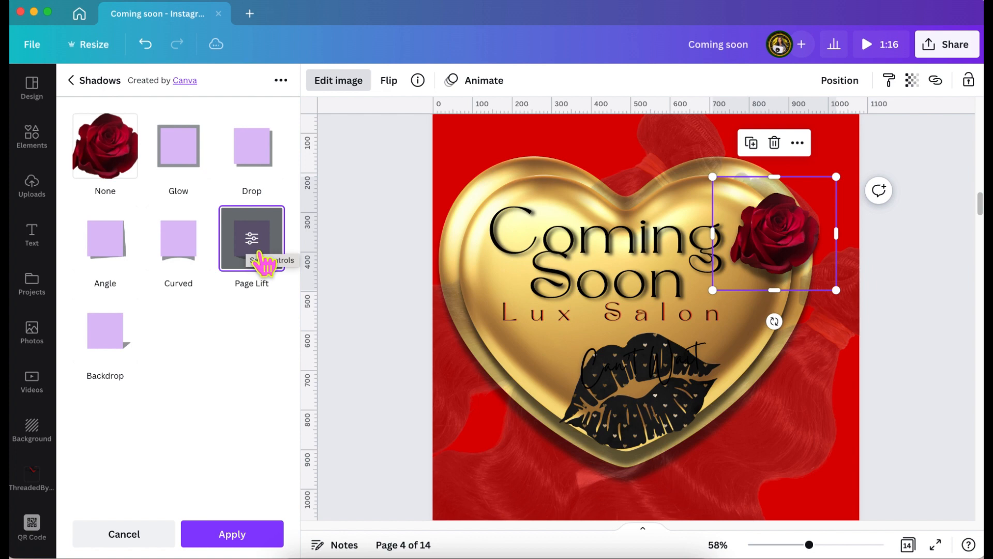
- Send the rose backward behind the front gold heart and nudge it so it peeks out at the heart's upper-right edge
click(848, 86)
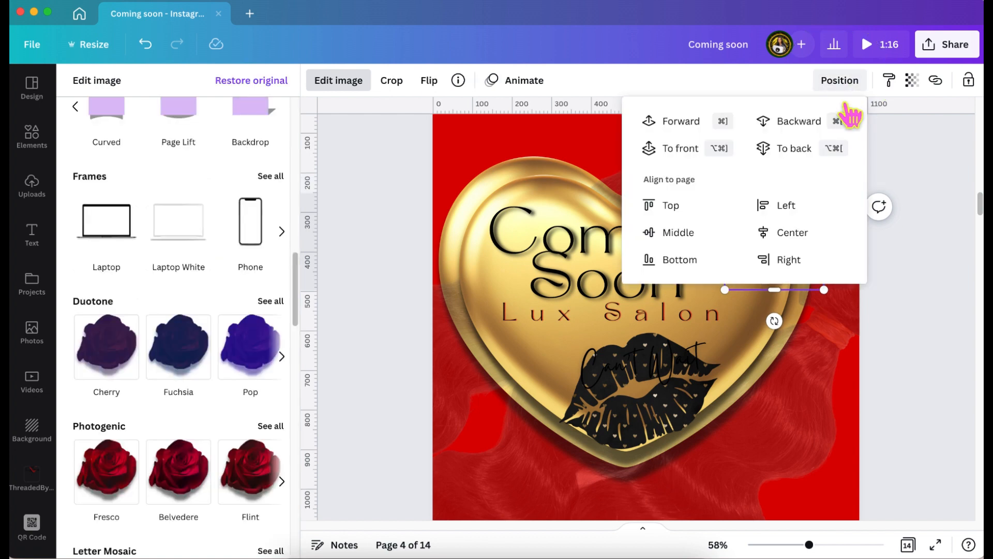
click(819, 134)
click(927, 135)
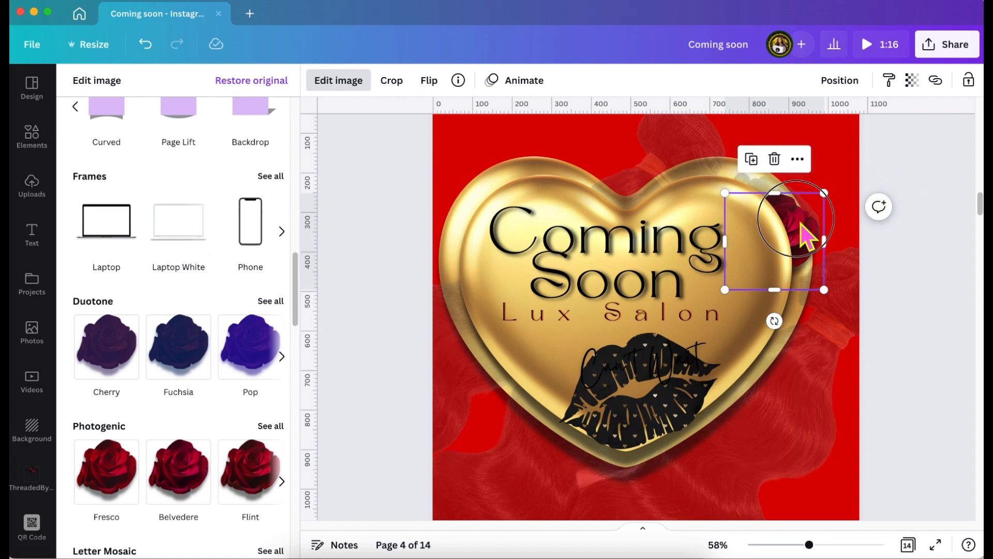
drag(799, 222, 810, 233)
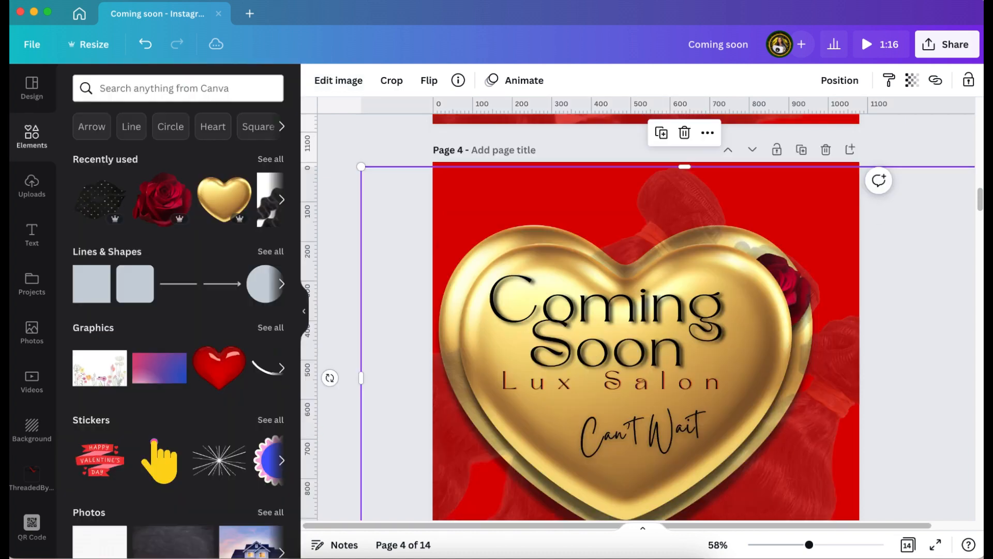
- Add the text "Feb. 14th" in the Gistesy font on page 4
key(t)
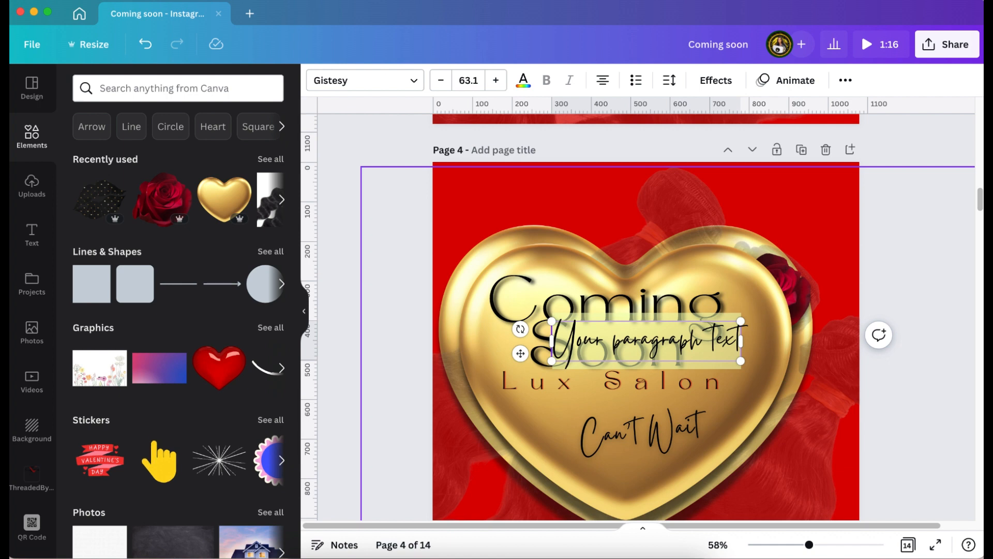
text(Fe)
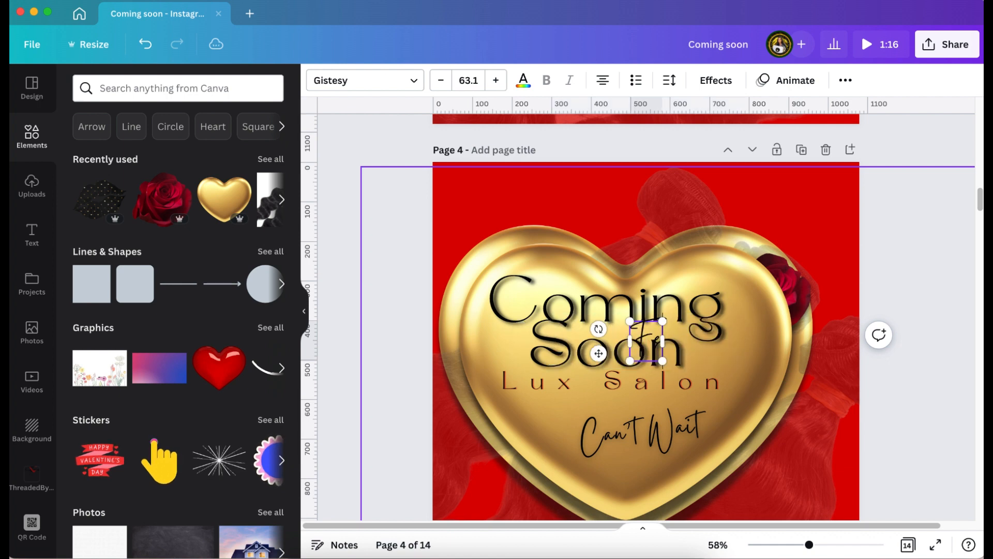
text(b)
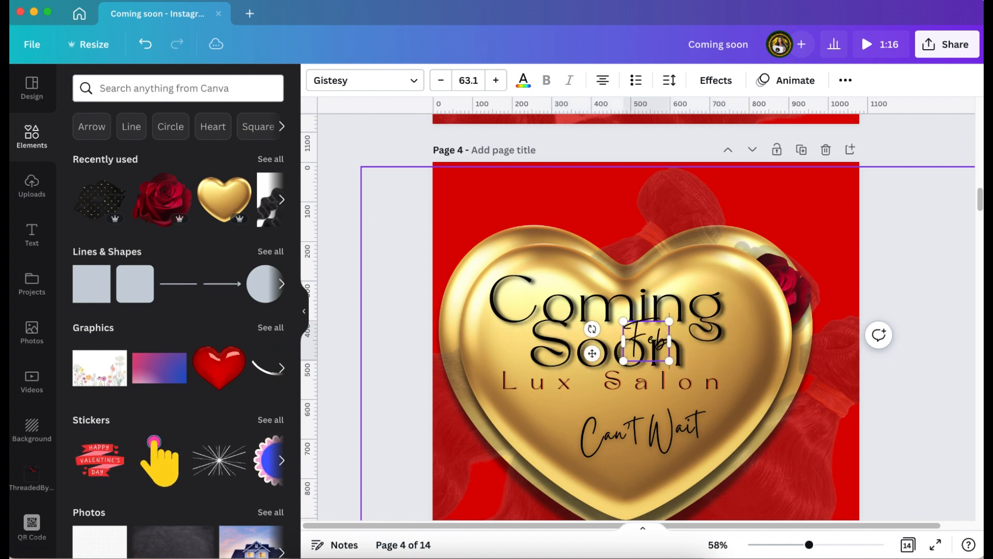
text(.)
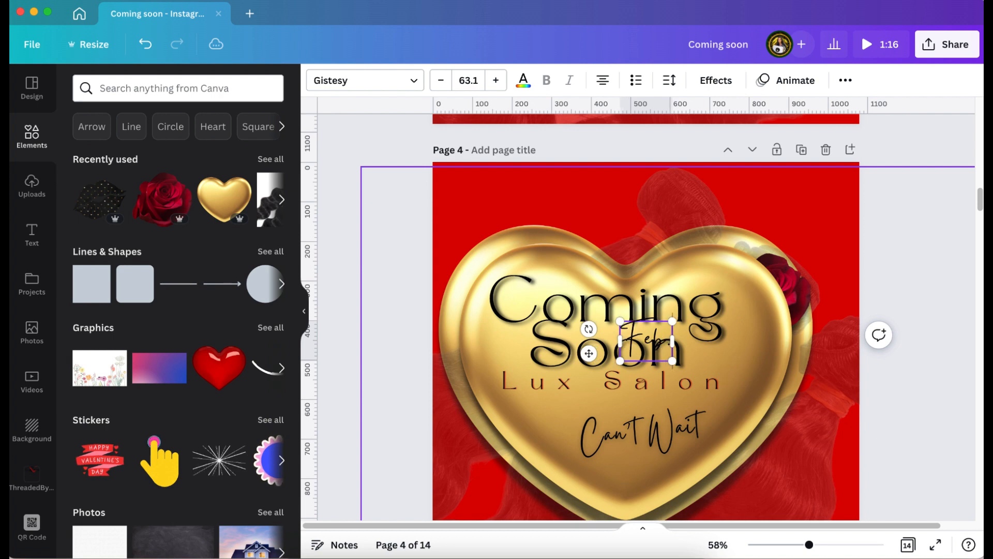
text(.)
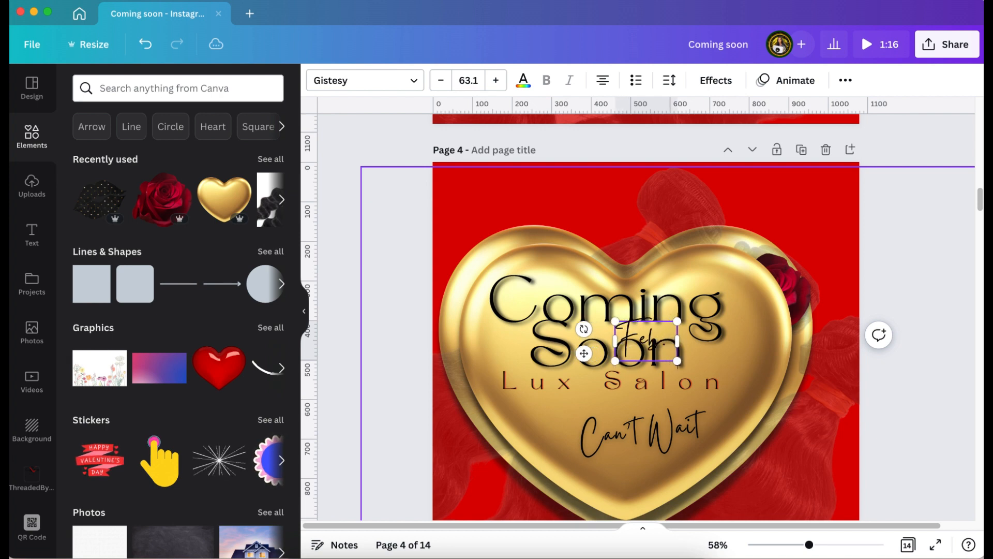
text( 14th)
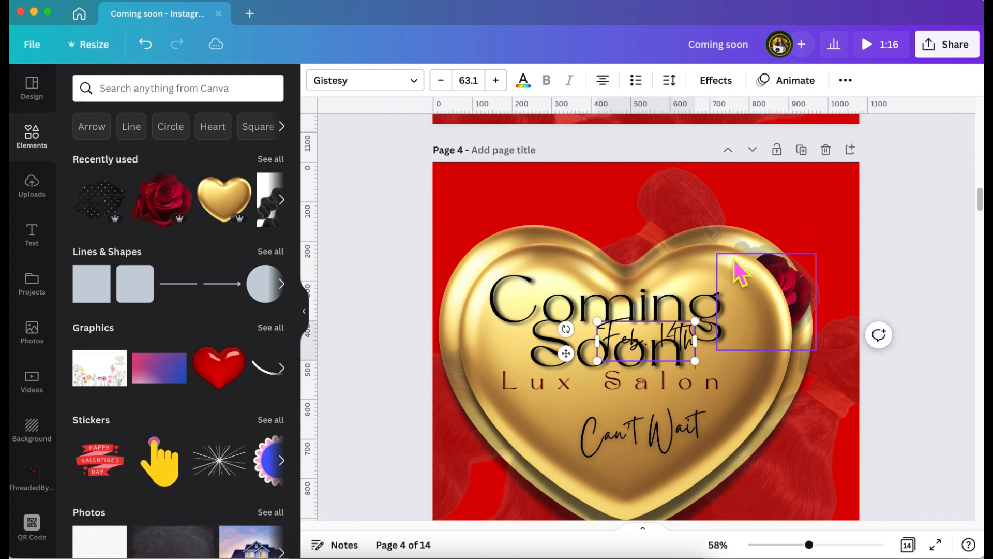
- Color the "Feb. 14th" text white and place it on two lines in page 4's upper-right corner
click(523, 81)
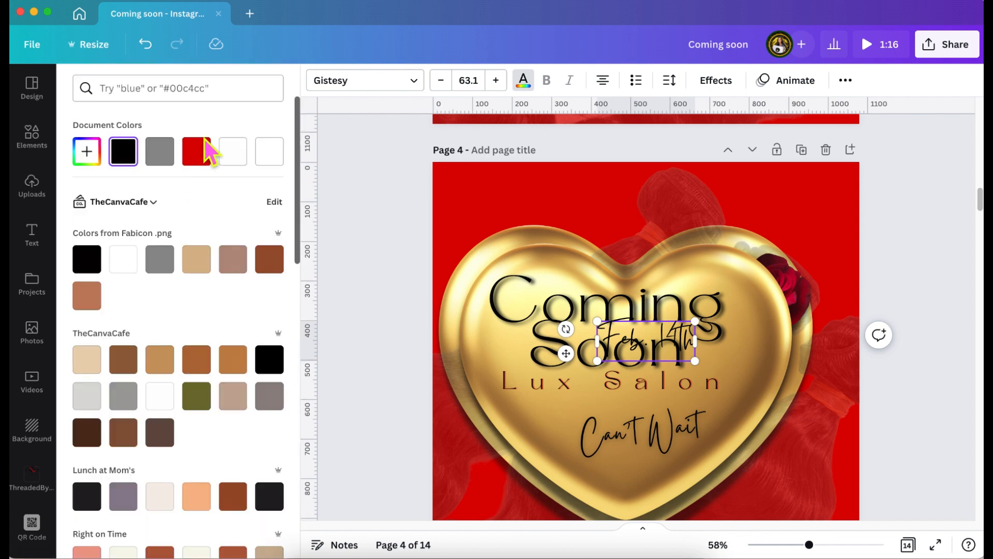
click(279, 155)
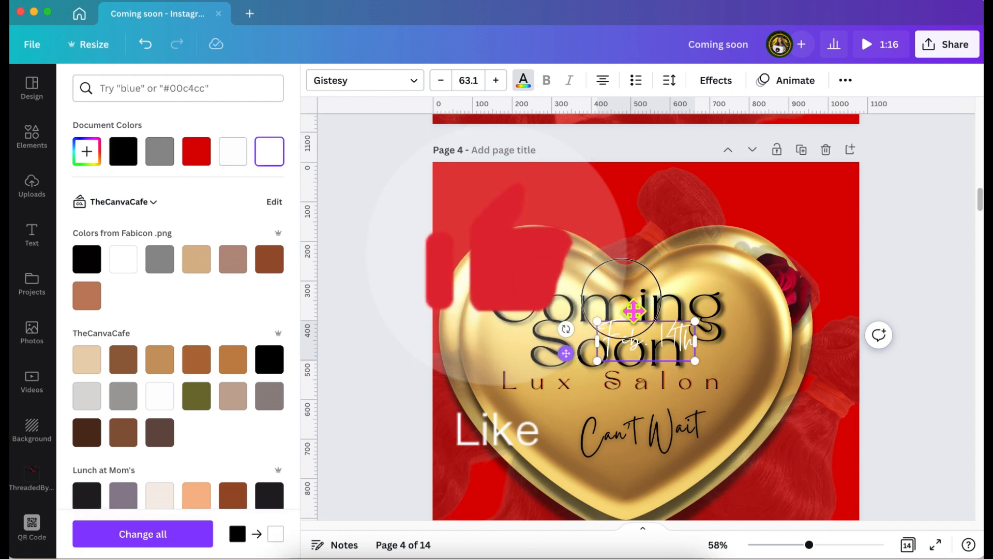
drag(698, 269, 736, 226)
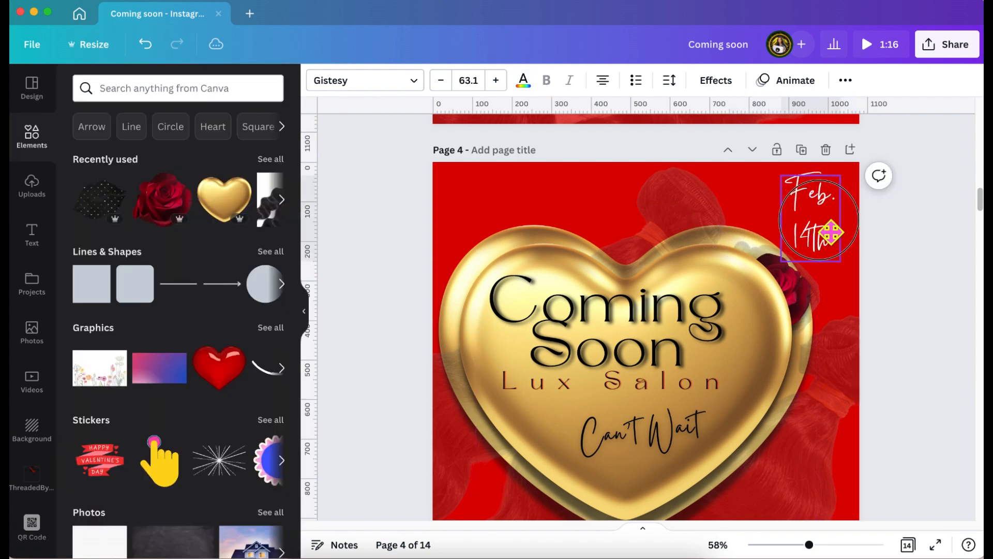
drag(831, 232, 847, 233)
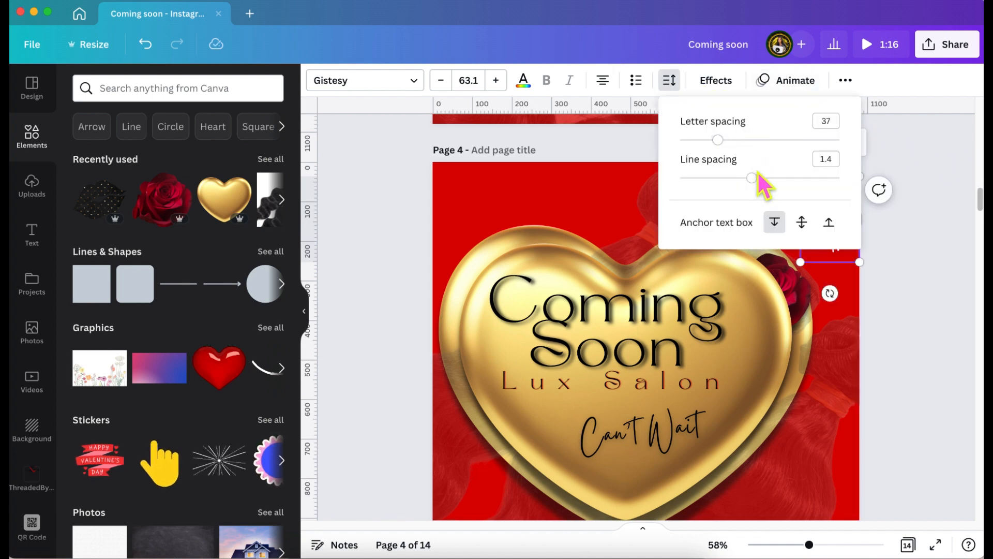
- Tighten the line spacing of the "Feb. 14th" text
drag(752, 177, 735, 177)
click(935, 165)
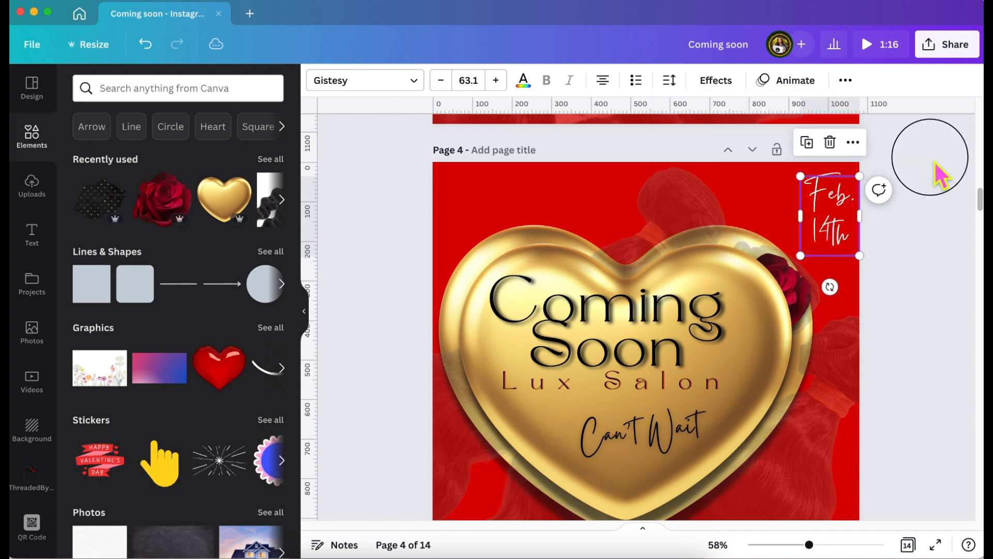
click(934, 160)
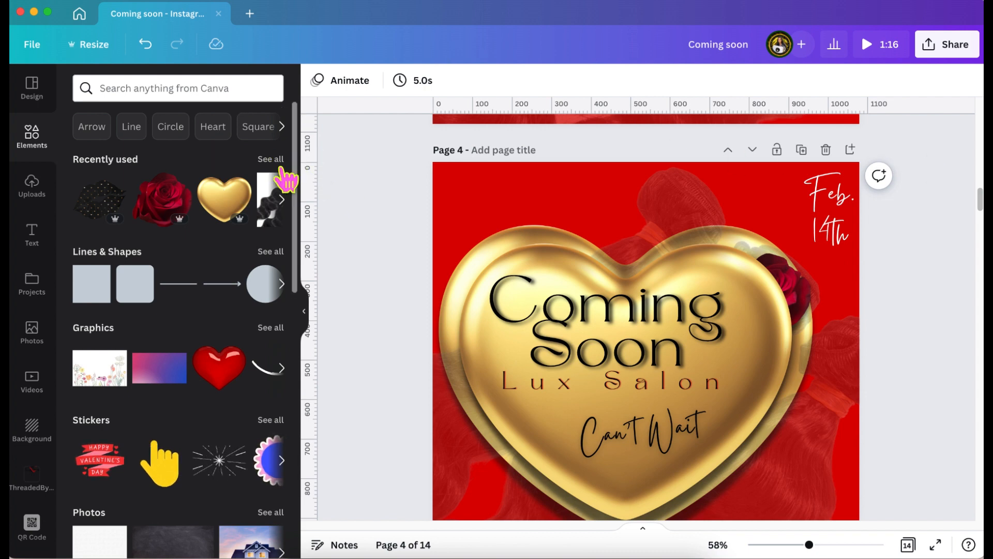
- Add the recently used gold heart outline, shrink it to about 210 px wide and move it beside the date text
click(281, 163)
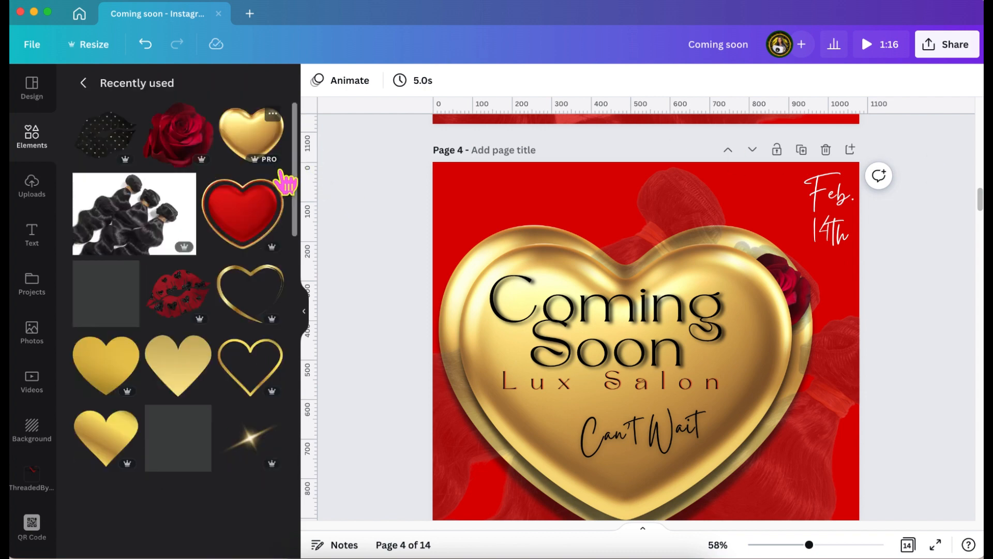
click(260, 317)
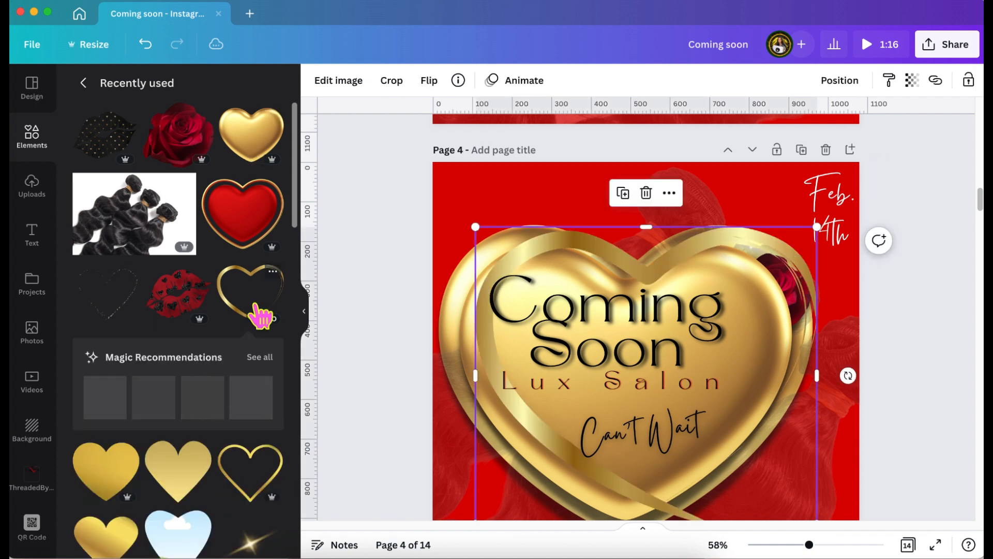
scroll(260, 317, down, 1)
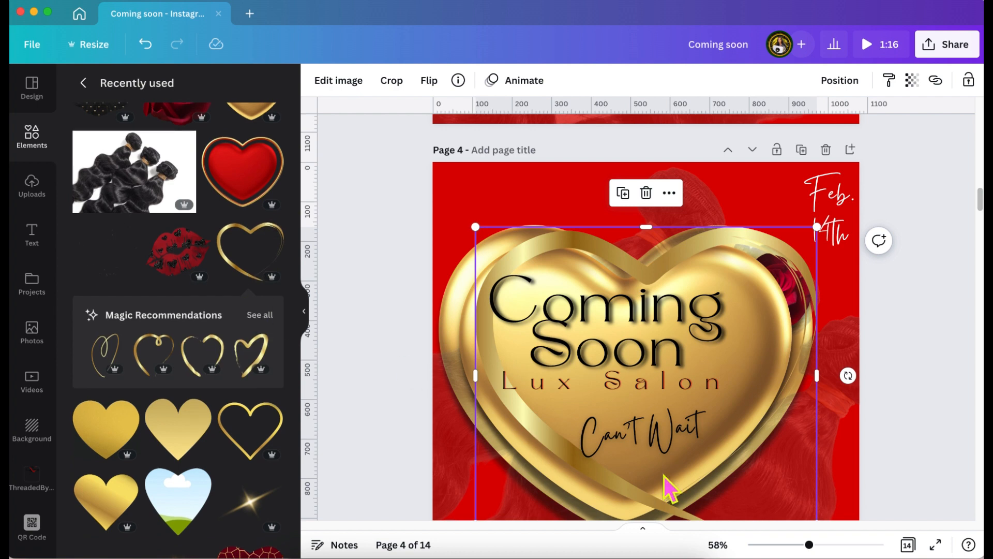
scroll(670, 489, down, 1)
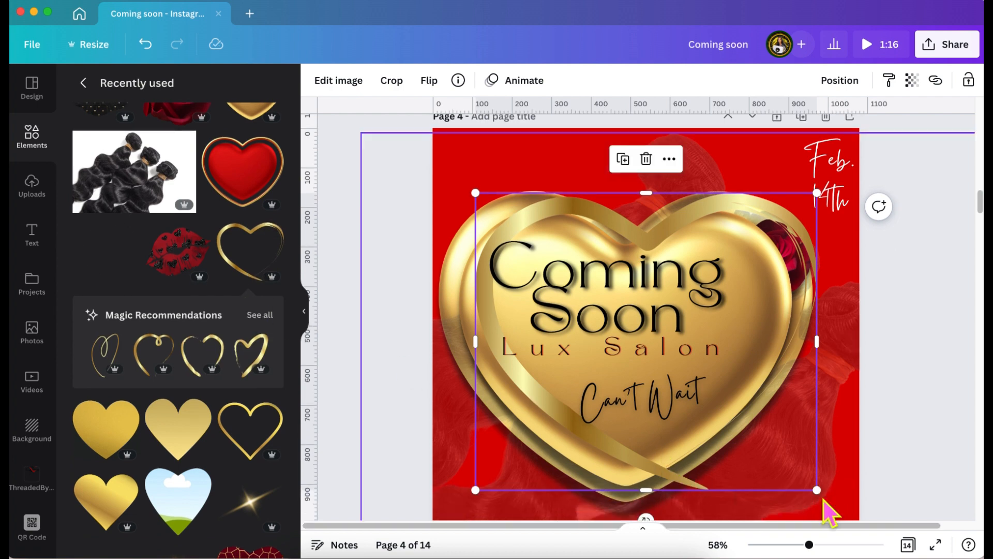
drag(818, 491, 542, 278)
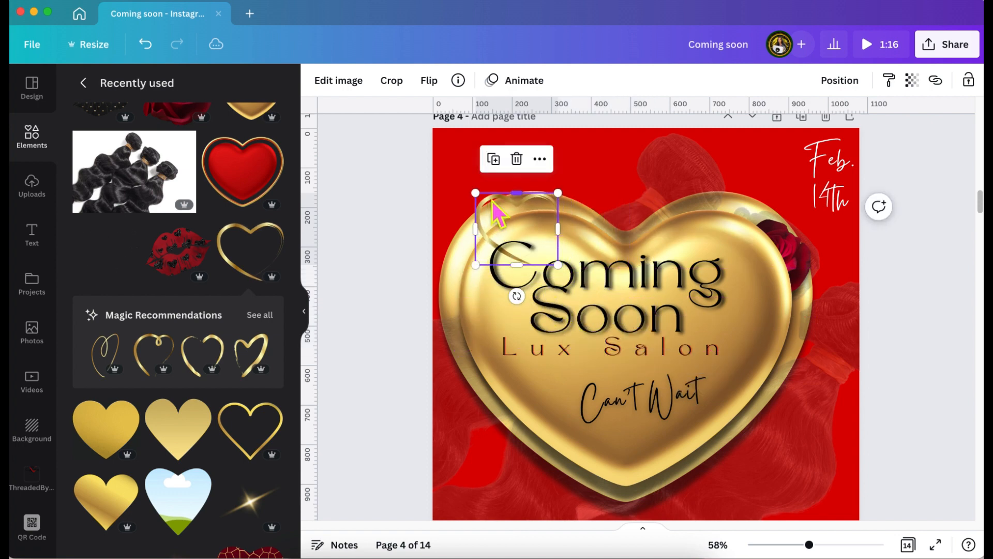
click(572, 196)
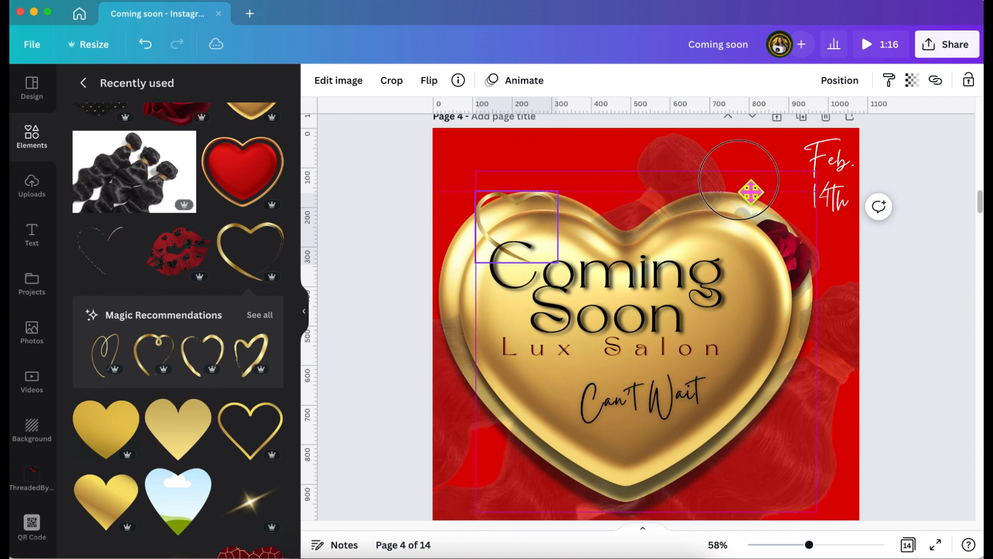
drag(529, 230, 797, 176)
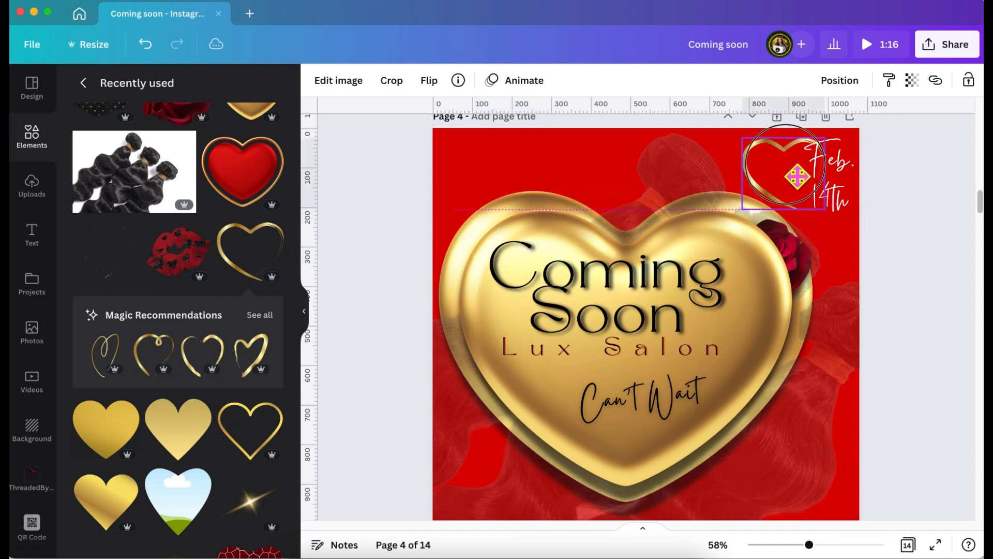
- Apply a Drop shadow to the gold heart outline and tilt it clockwise around the date text
click(342, 82)
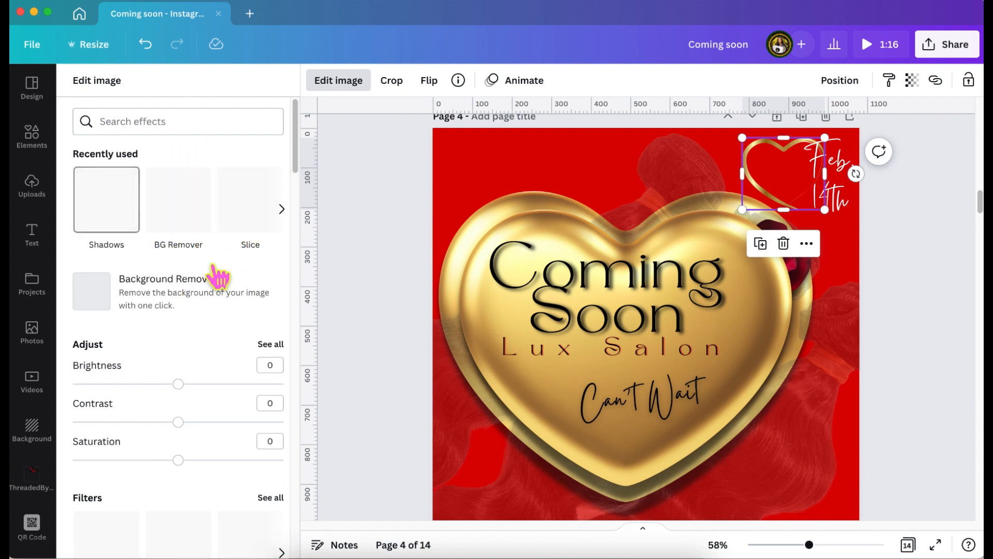
click(111, 212)
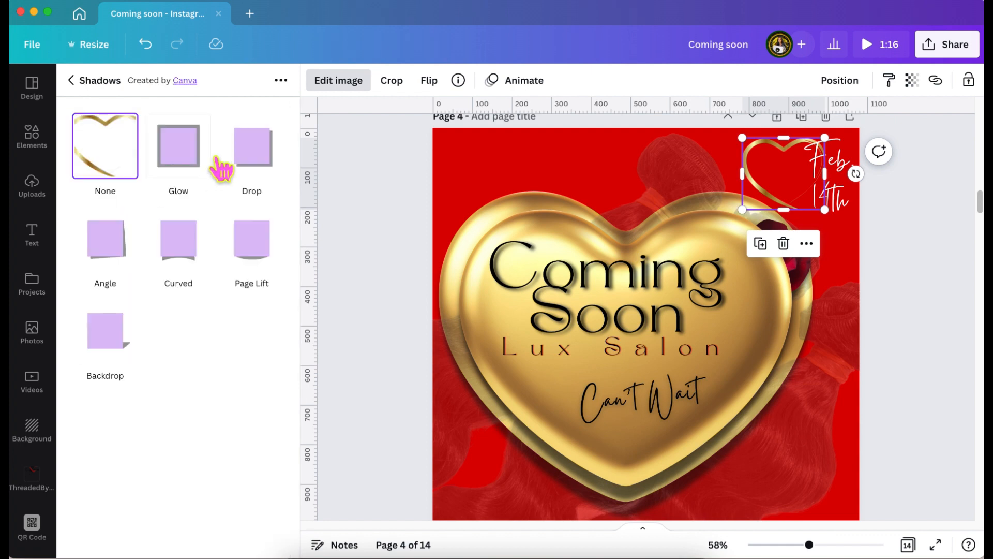
click(269, 160)
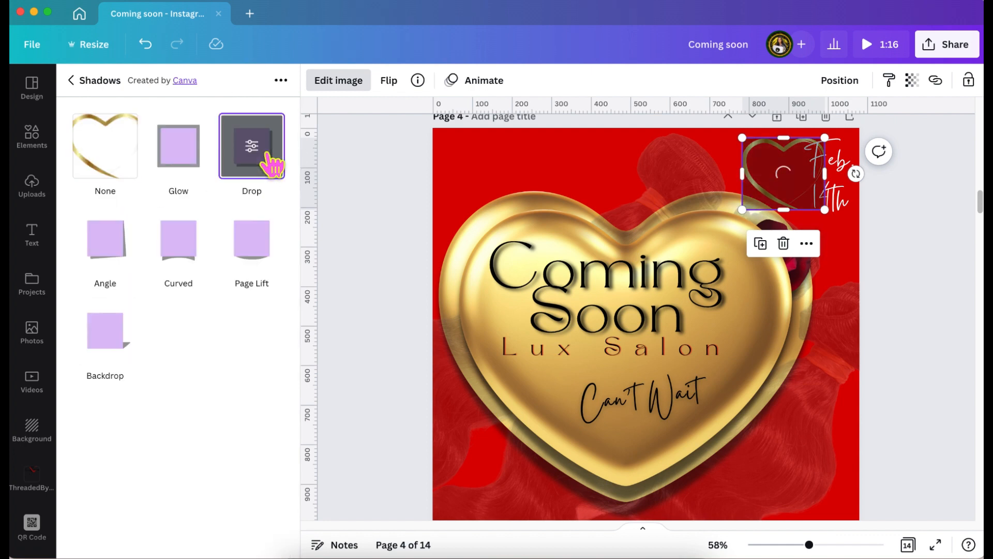
drag(856, 174, 845, 207)
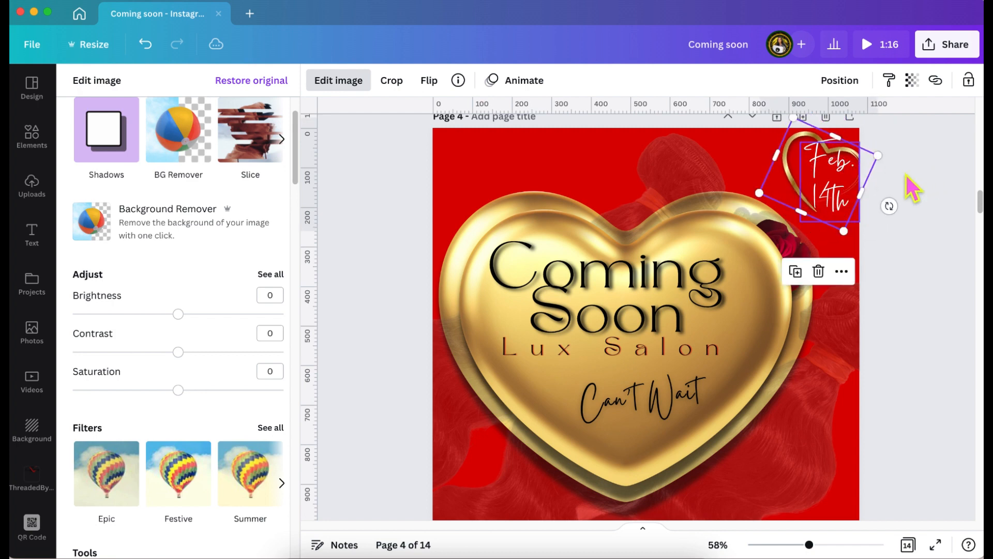
key(super+z)
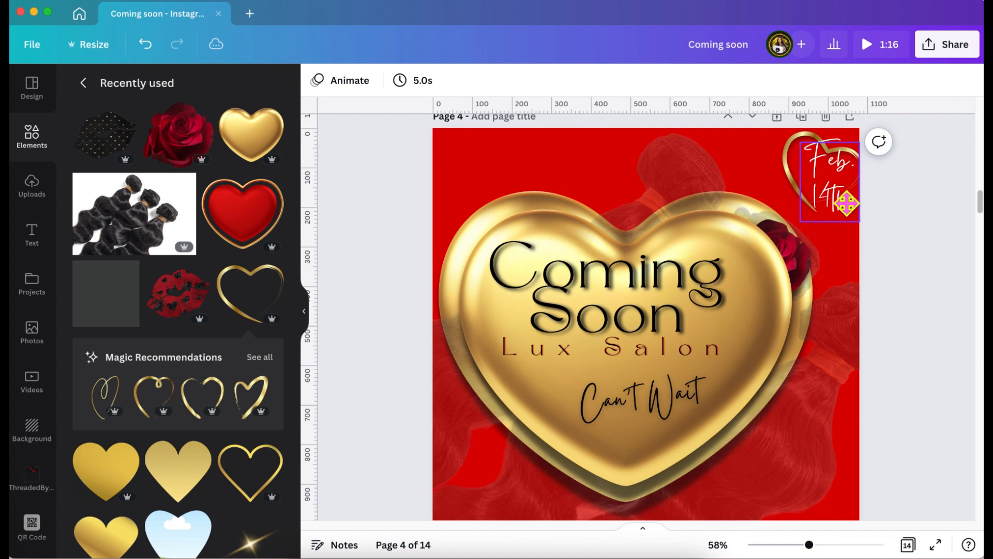
- Lower the "Feb. 14th" text over the tilted heart outline and nudge the outline slightly down to frame it
click(844, 205)
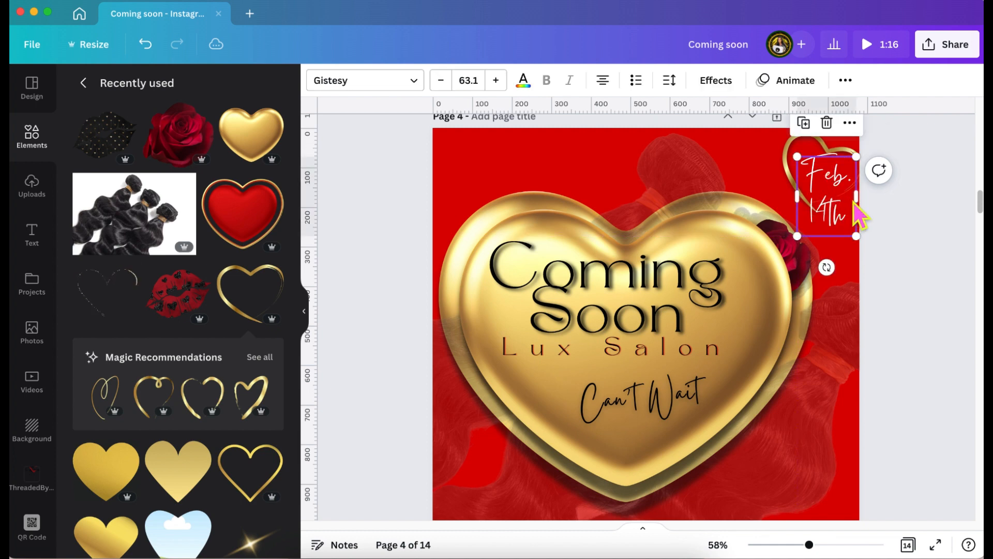
key(Up)
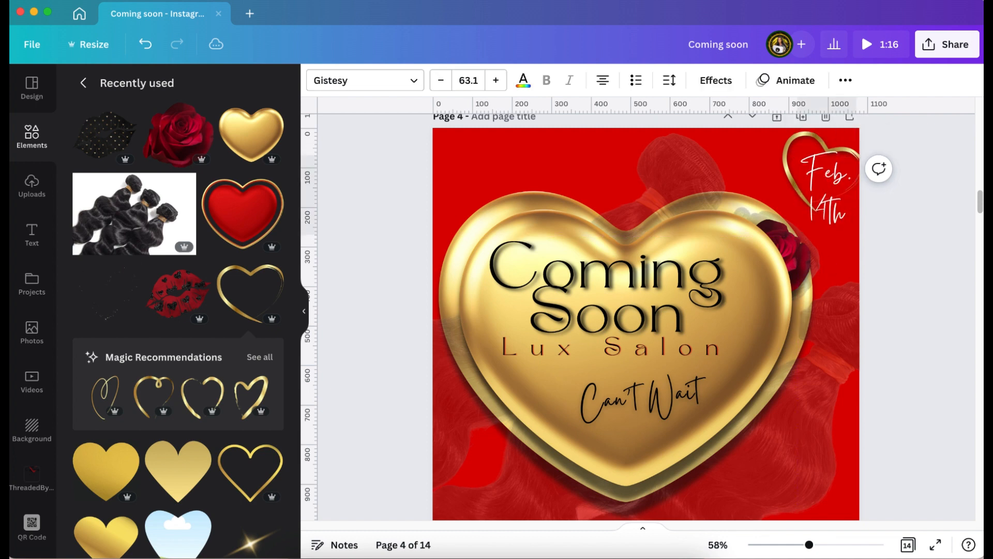
click(796, 165)
key(Down)
key(Down)
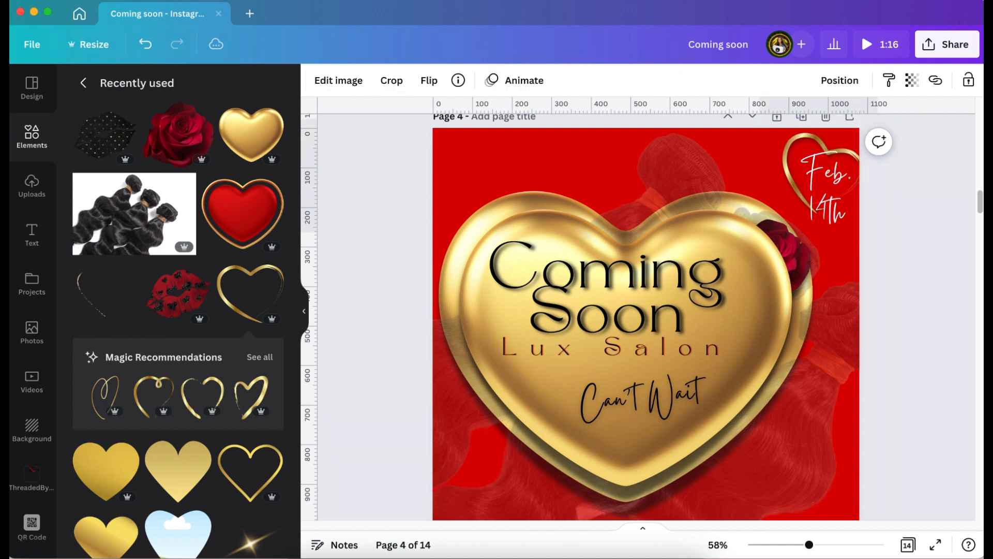
key(Down)
key(Down)
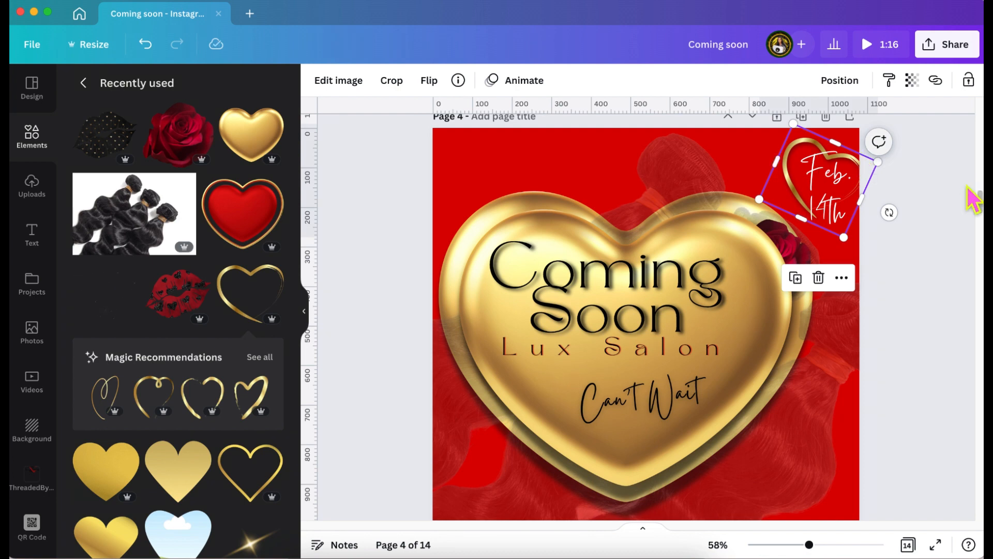
- Apply the Lift effect to the "Feb. 14th" text
click(827, 176)
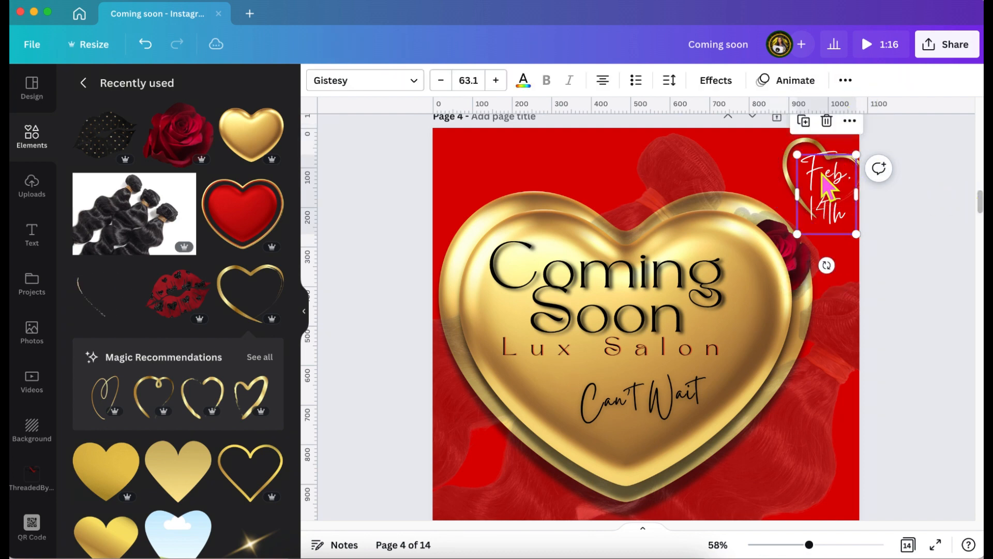
click(721, 81)
click(261, 191)
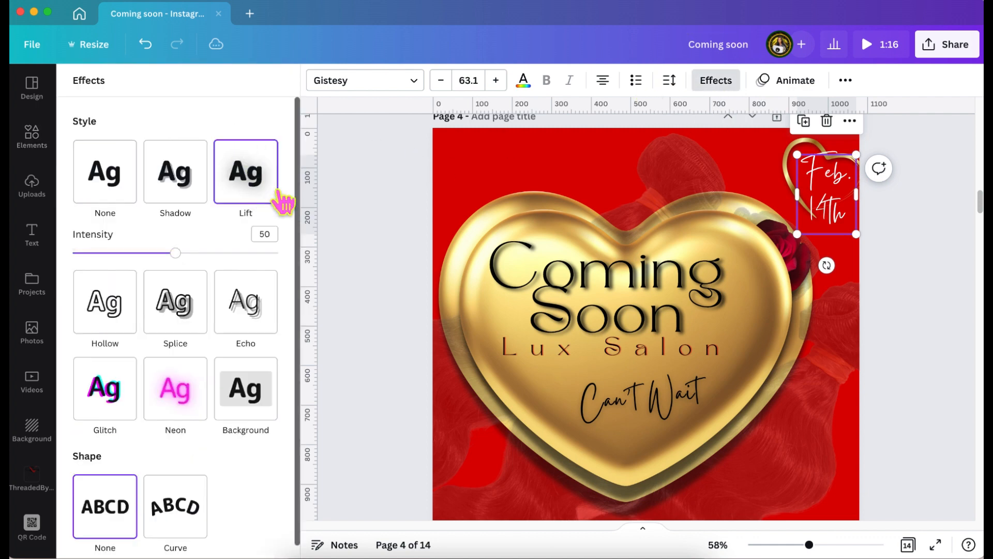
click(358, 210)
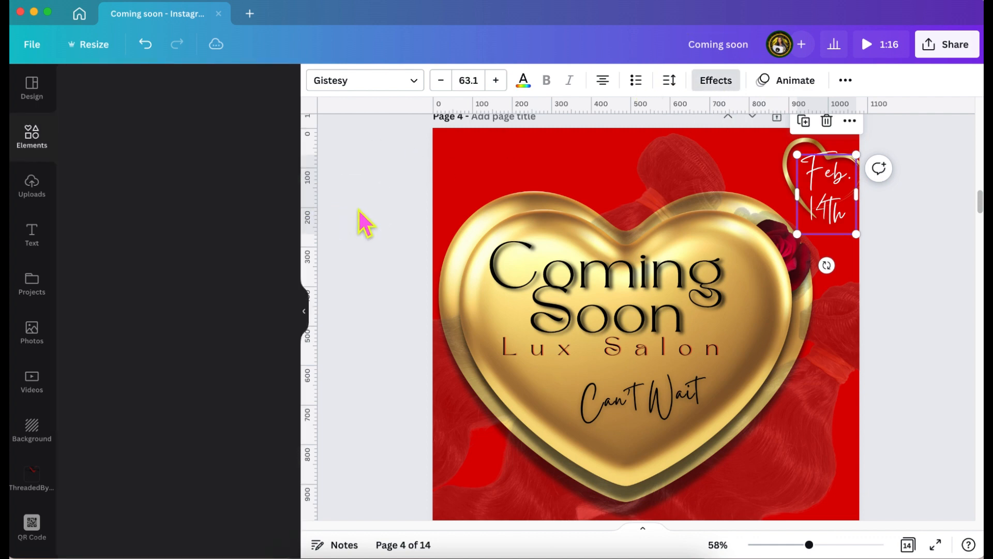
click(356, 213)
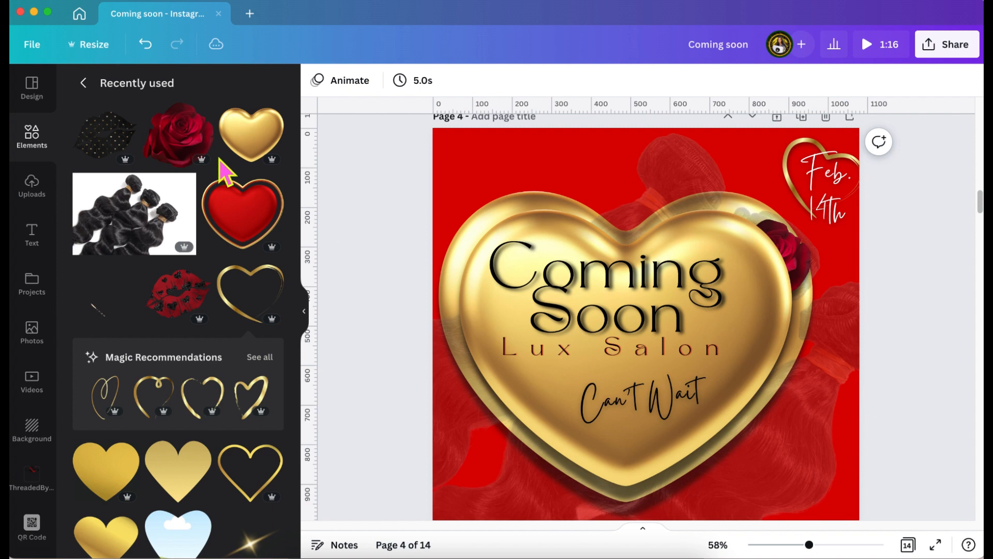
- Add the black lips graphic with small hearts to page 4 and give it a Glow shadow
click(126, 150)
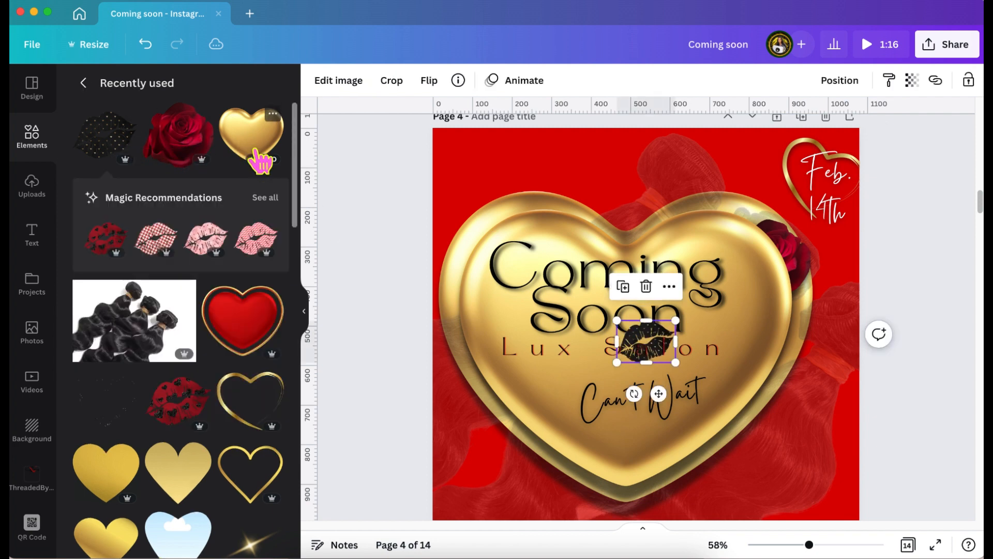
click(350, 86)
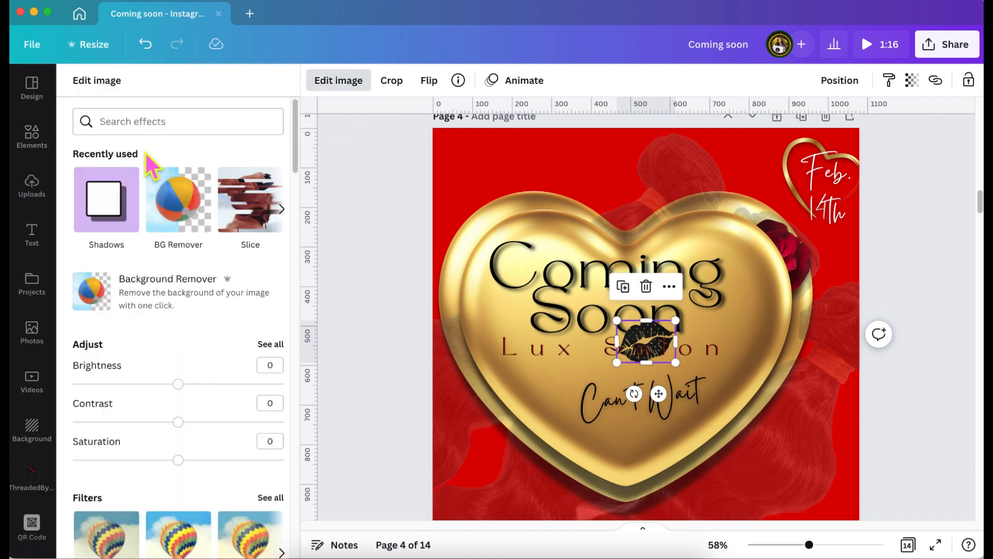
click(123, 213)
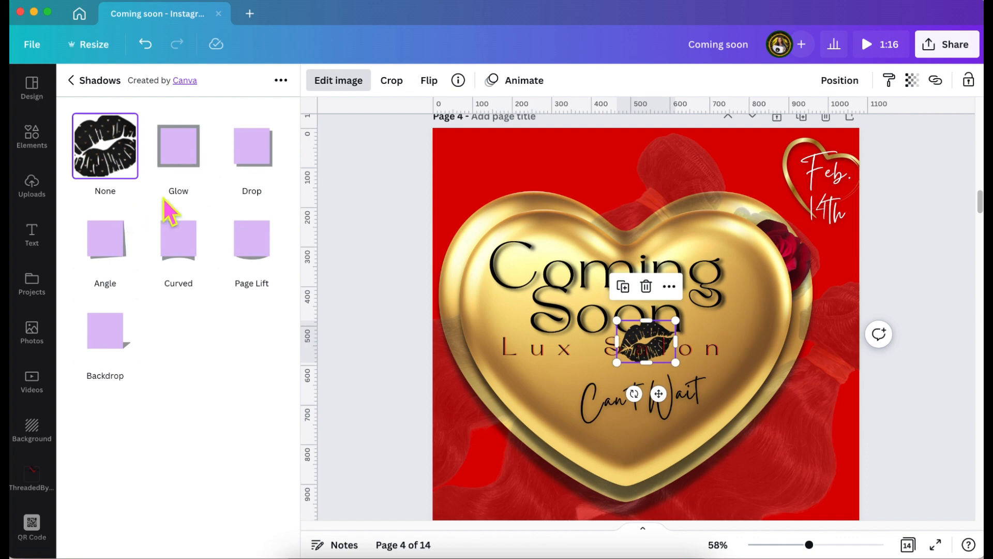
click(206, 172)
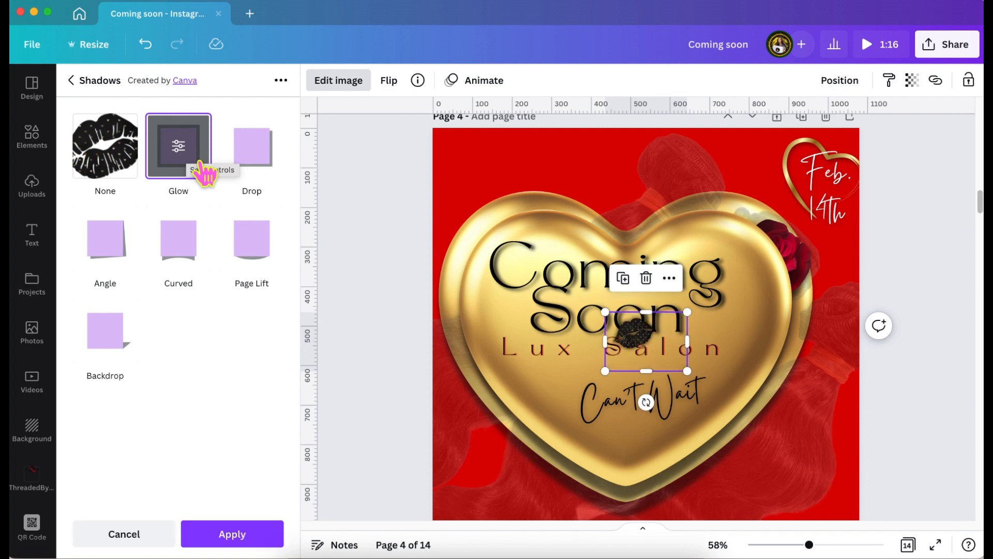
- Set the color of the lips' Glow shadow to the document's red
click(175, 151)
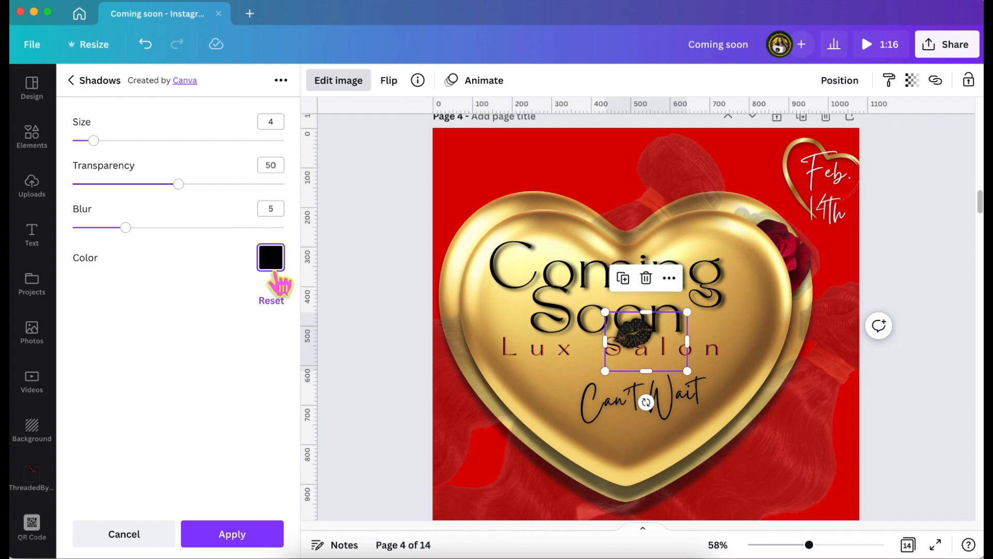
click(271, 258)
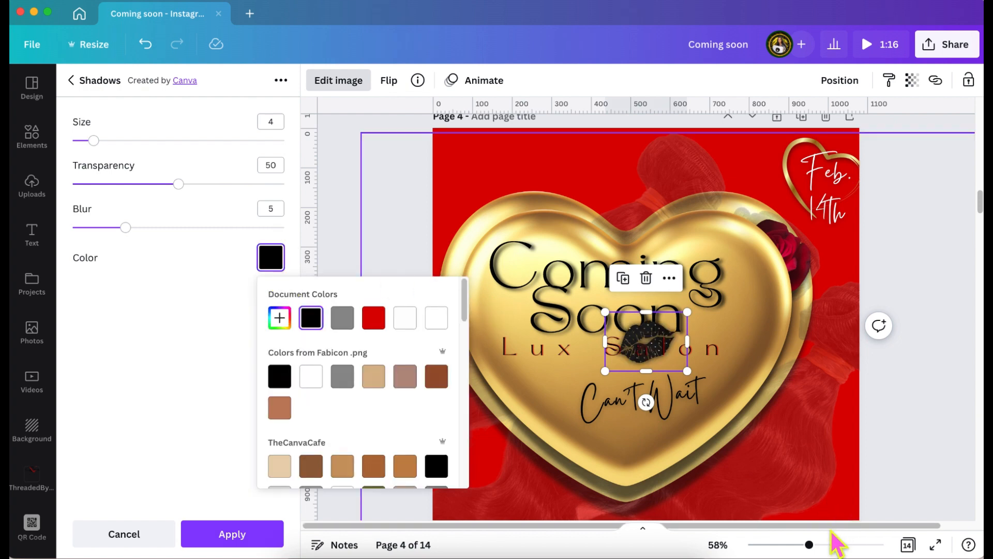
click(826, 552)
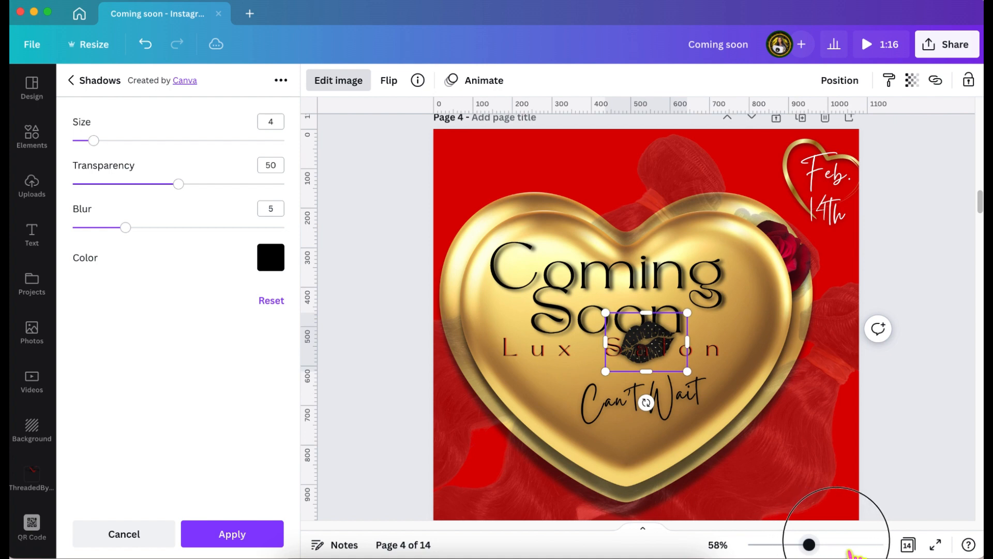
drag(809, 545, 861, 545)
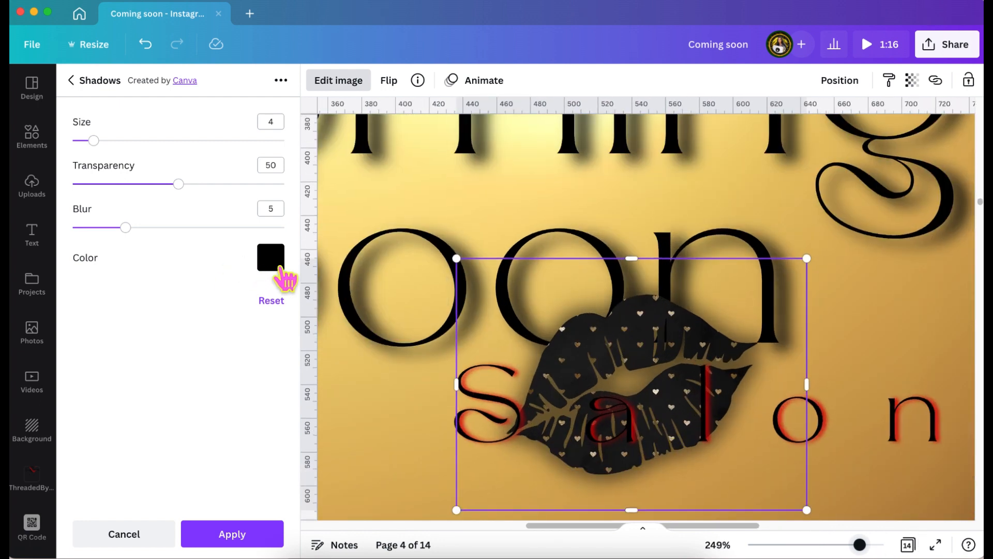
click(271, 258)
click(372, 317)
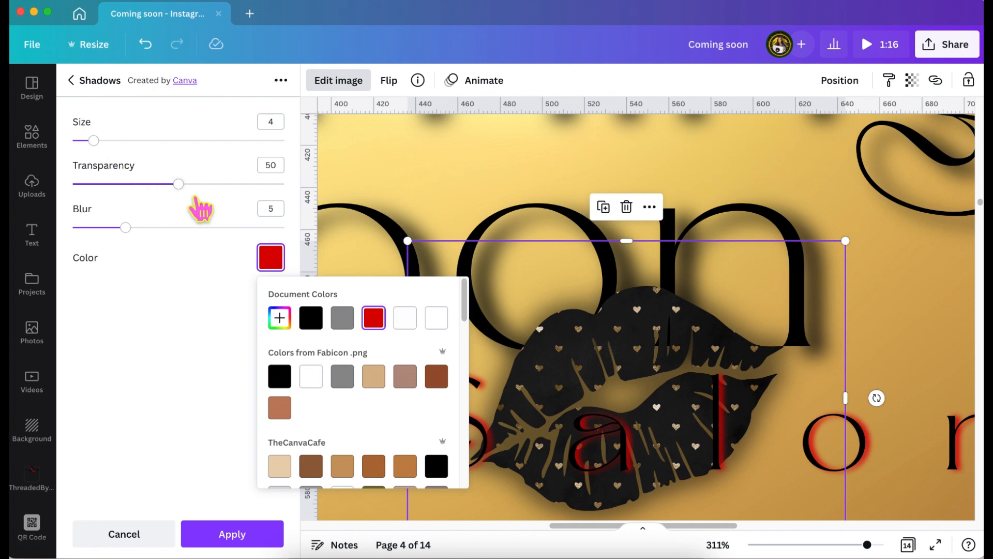
- Set the lips' Glow shadow to transparency 100, size 1 and blur 2, and apply it
click(285, 184)
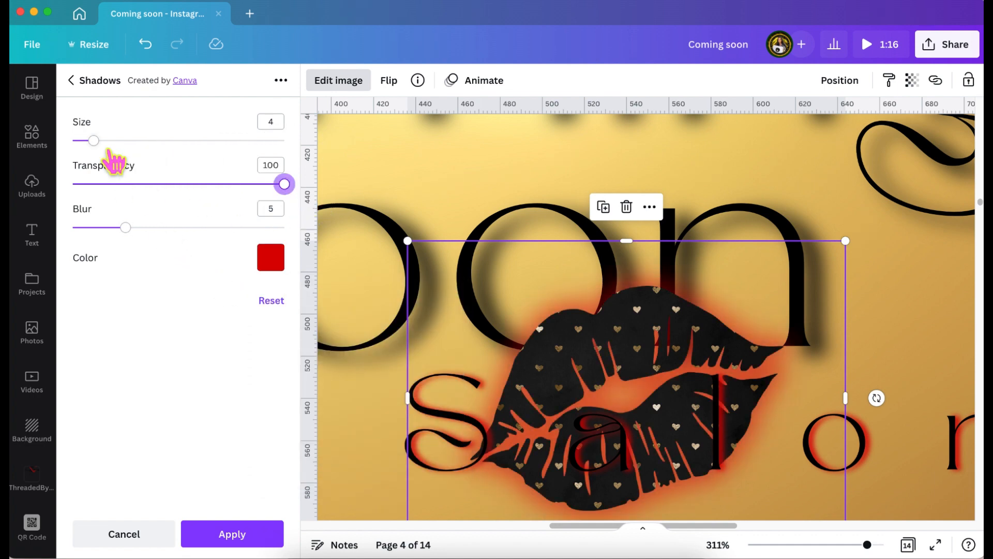
scroll(414, 201, down, 2)
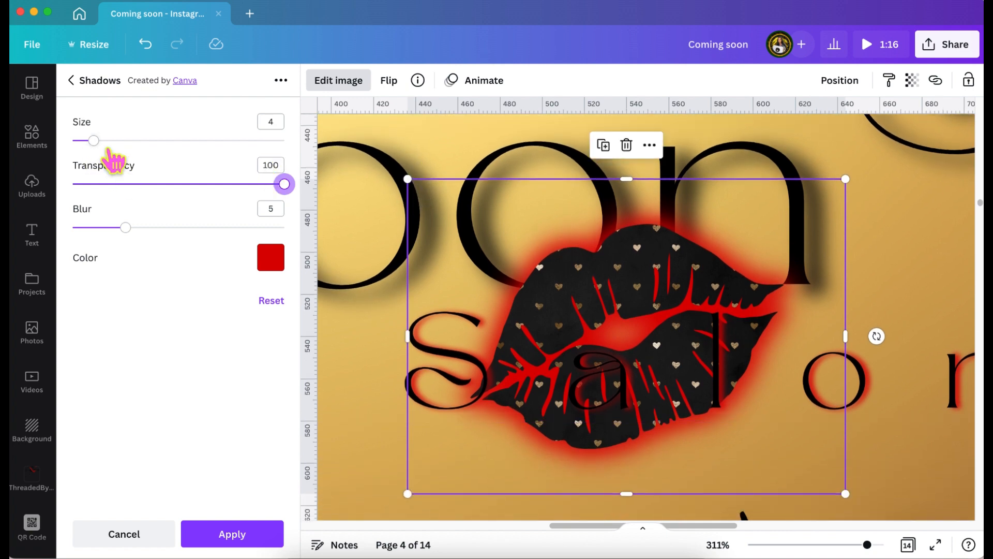
click(84, 140)
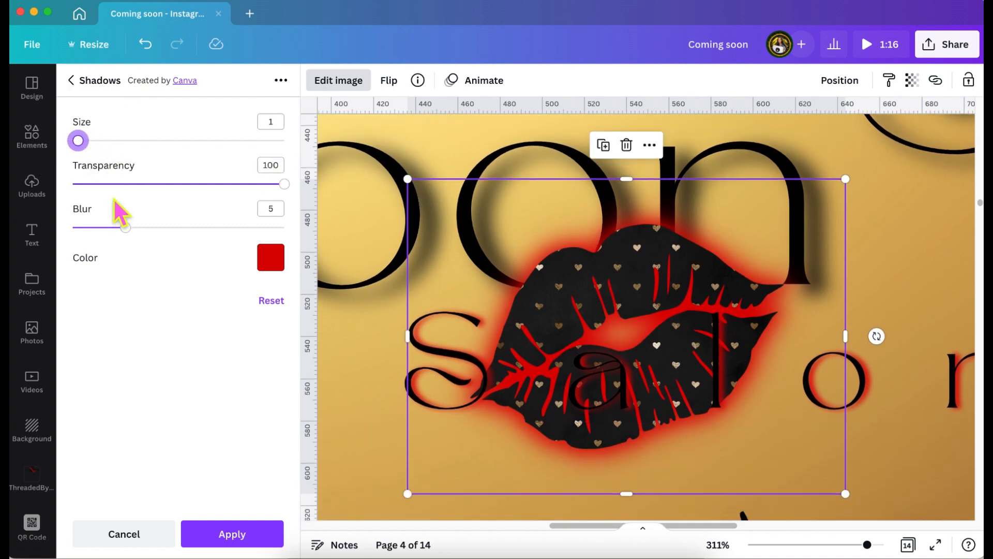
drag(126, 228, 94, 227)
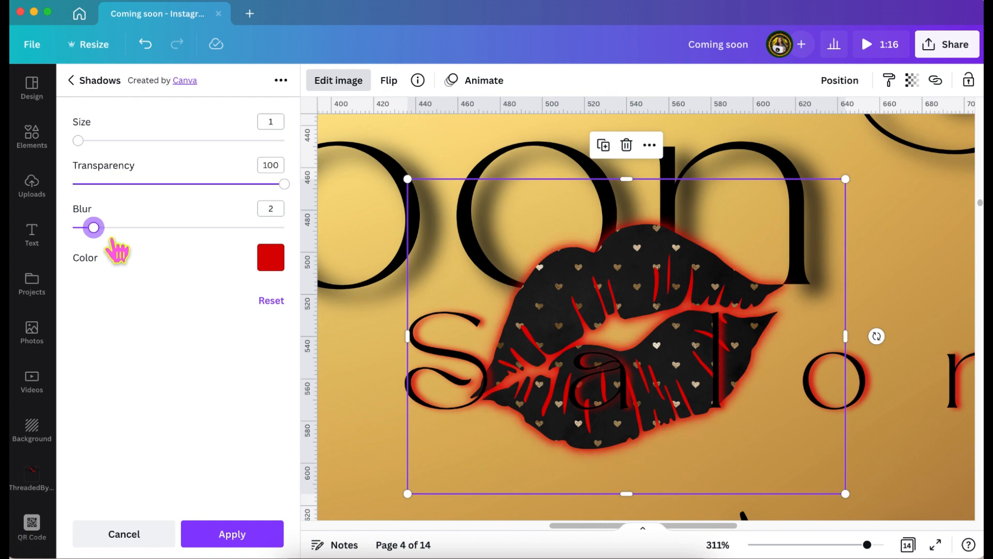
click(232, 534)
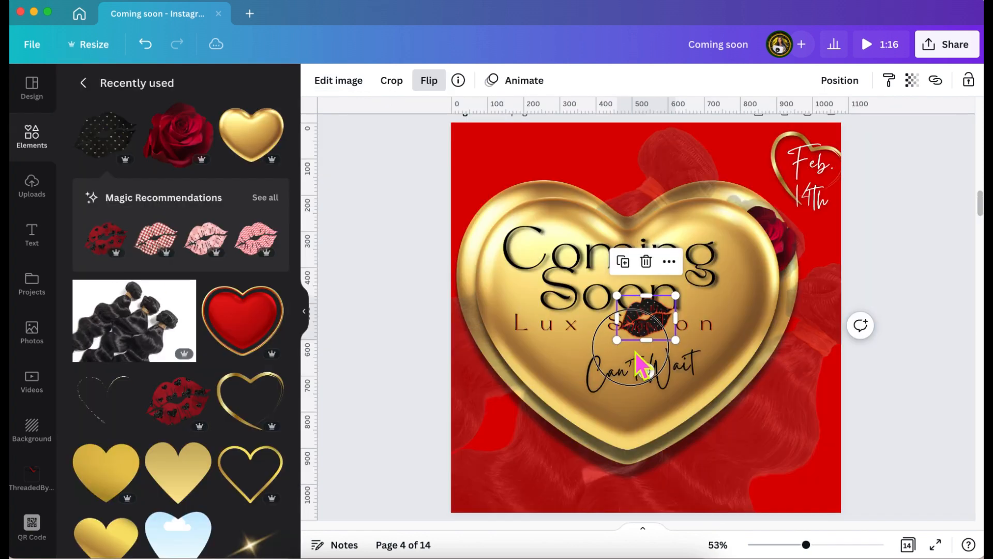
- Move the lips below the "Can't Wait" text, enlarge the text to size 77.7 and shift it to sit over the lips
drag(638, 366, 646, 397)
click(908, 306)
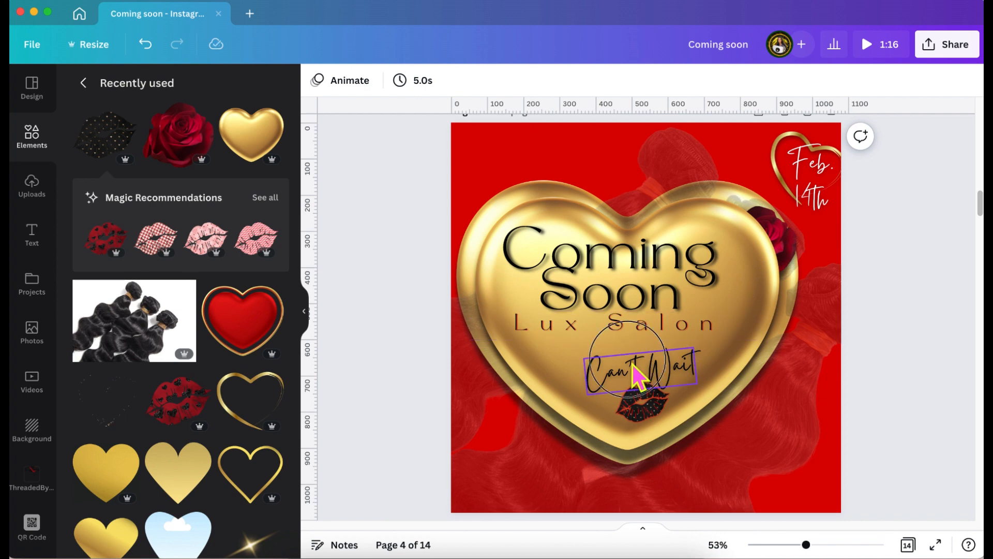
drag(625, 381, 638, 381)
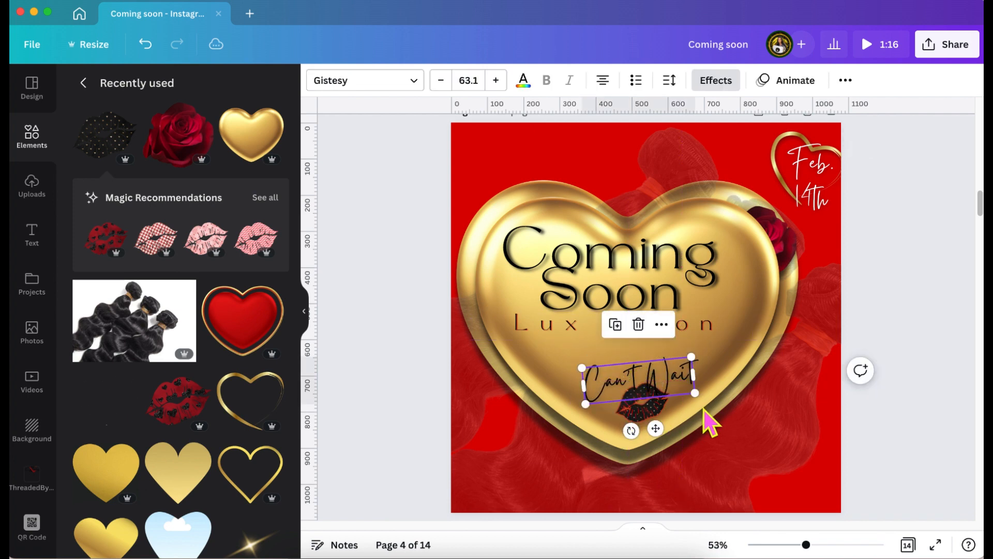
drag(697, 394, 727, 404)
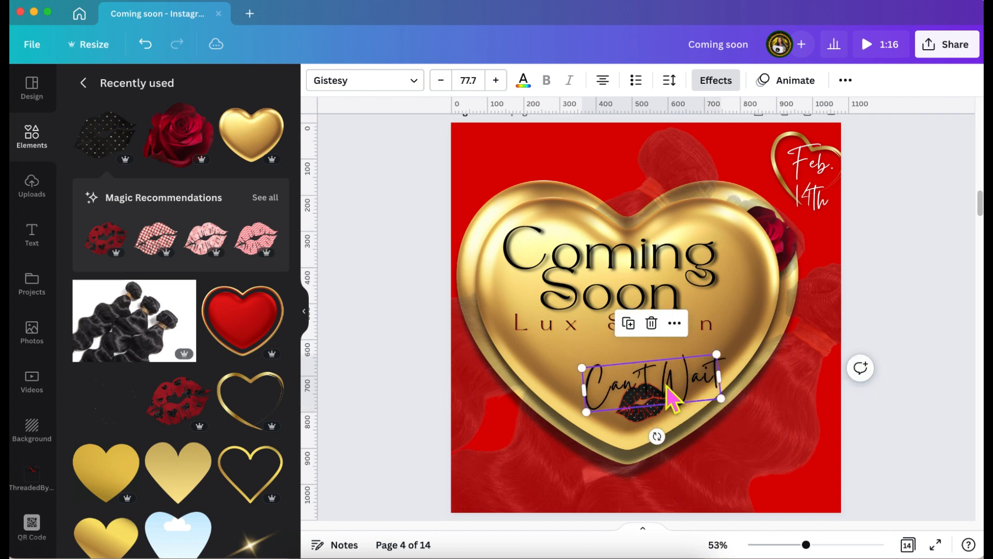
drag(661, 384, 656, 387)
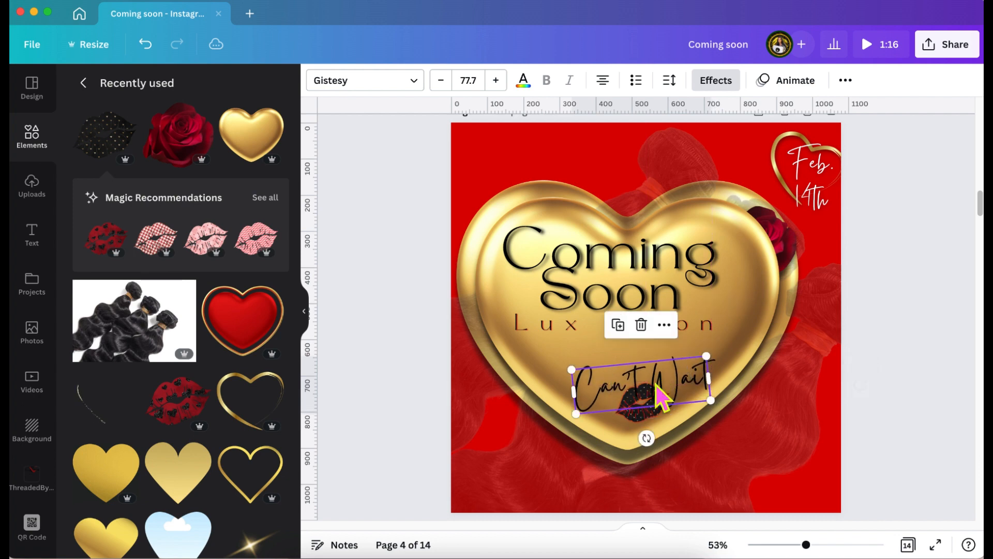
click(939, 280)
scroll(939, 278, down, 1)
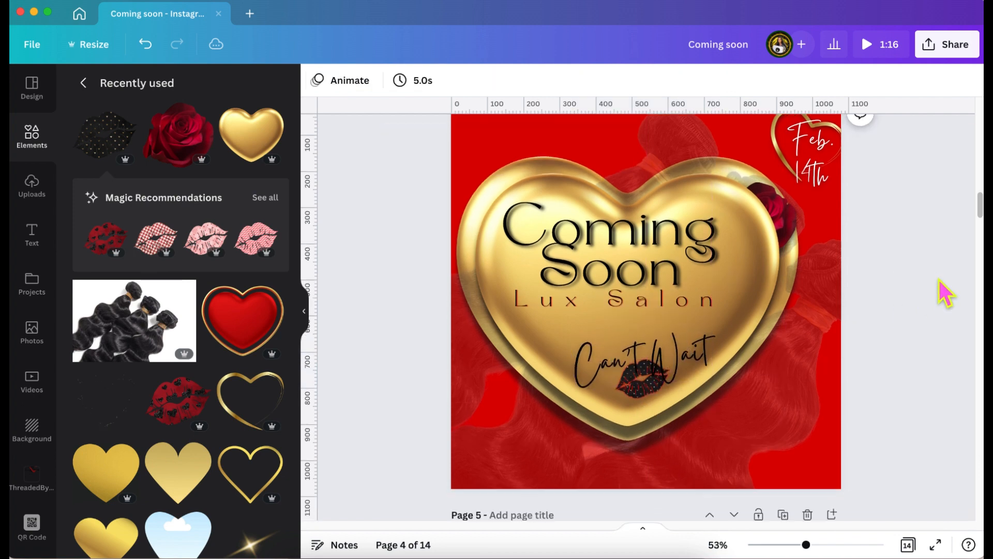
scroll(939, 278, up, 1)
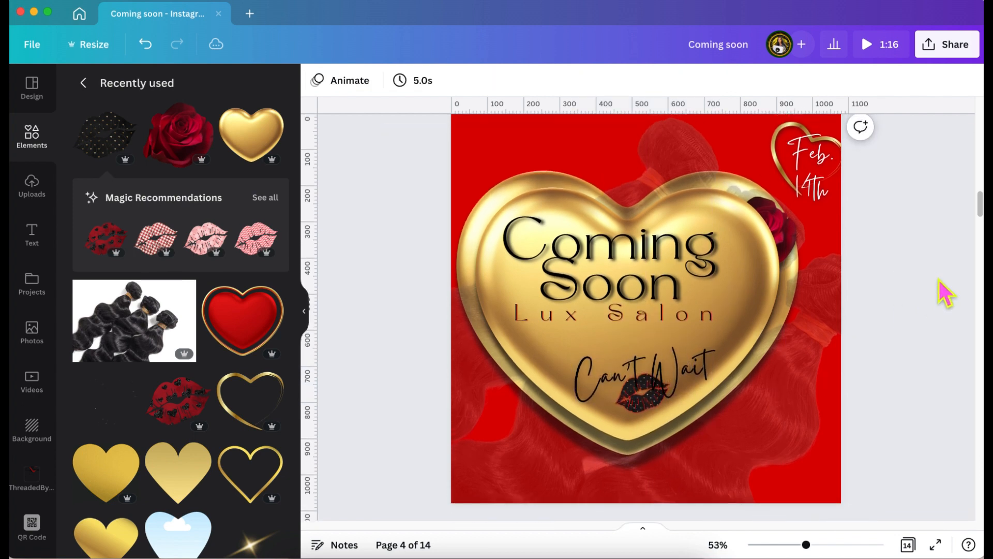
click(789, 479)
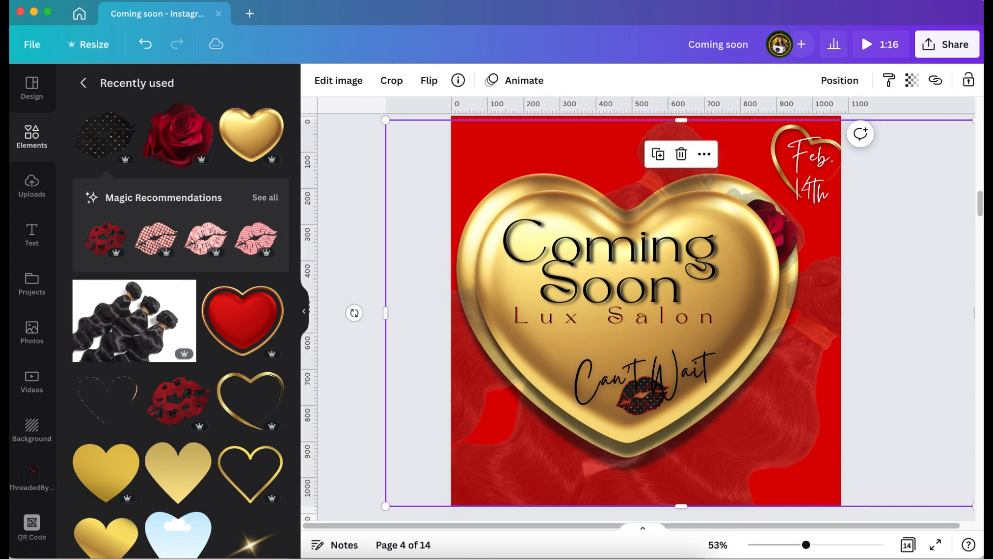
text(t@Youri)
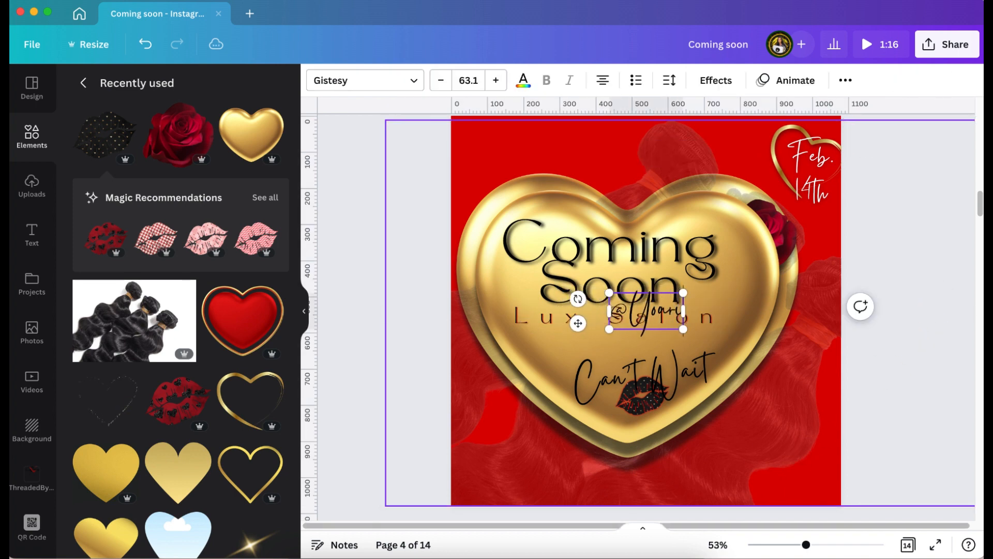
text(nstagram)
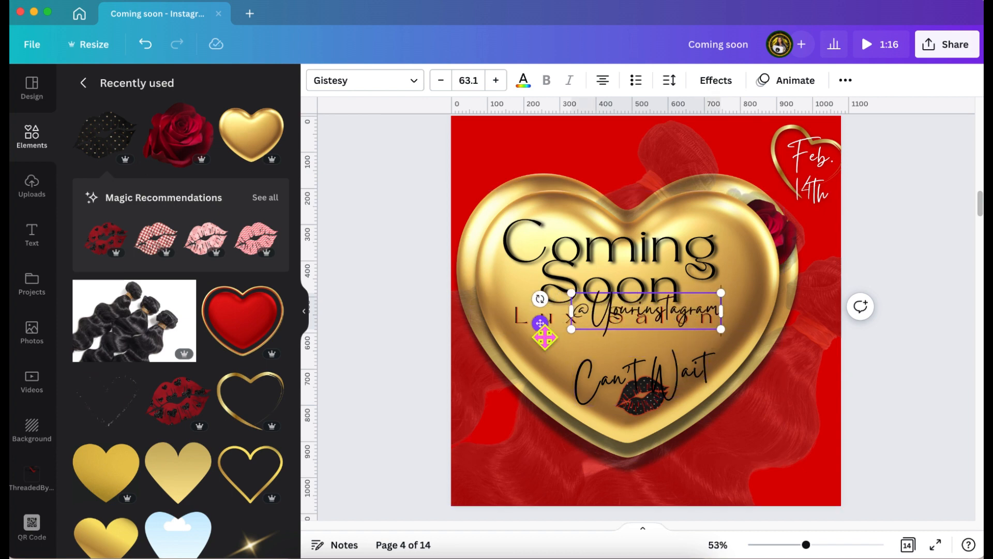
drag(540, 323, 538, 480)
drag(721, 466, 871, 467)
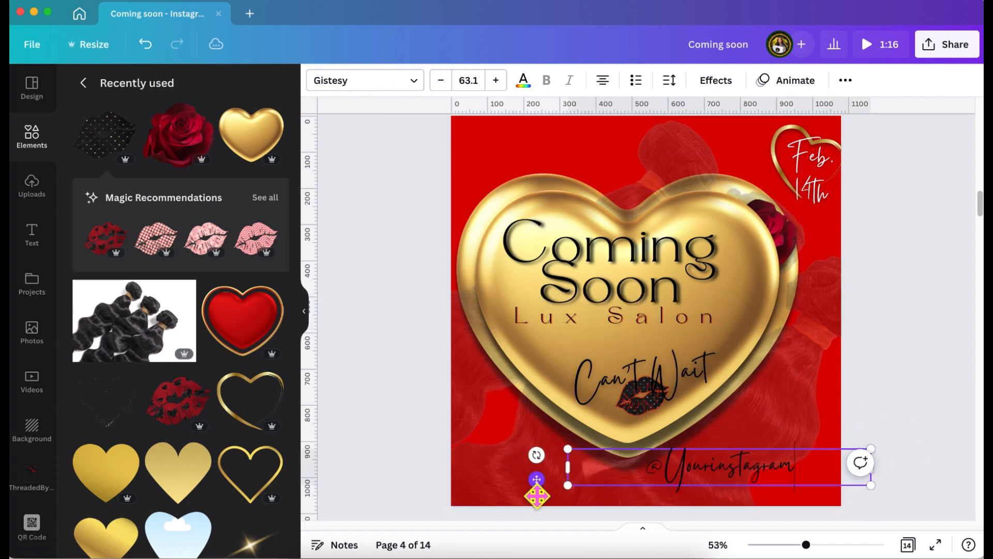
drag(537, 496, 469, 496)
click(414, 87)
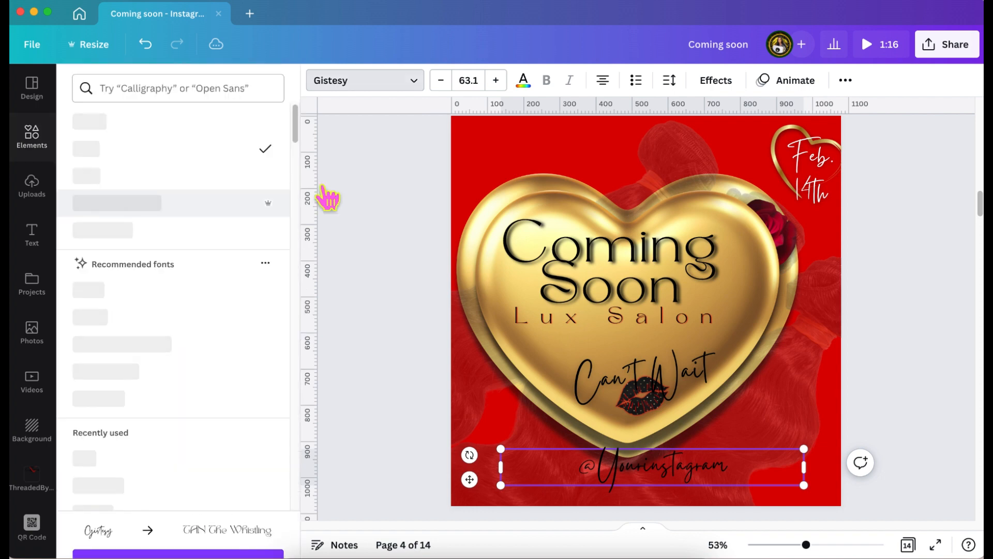
click(181, 178)
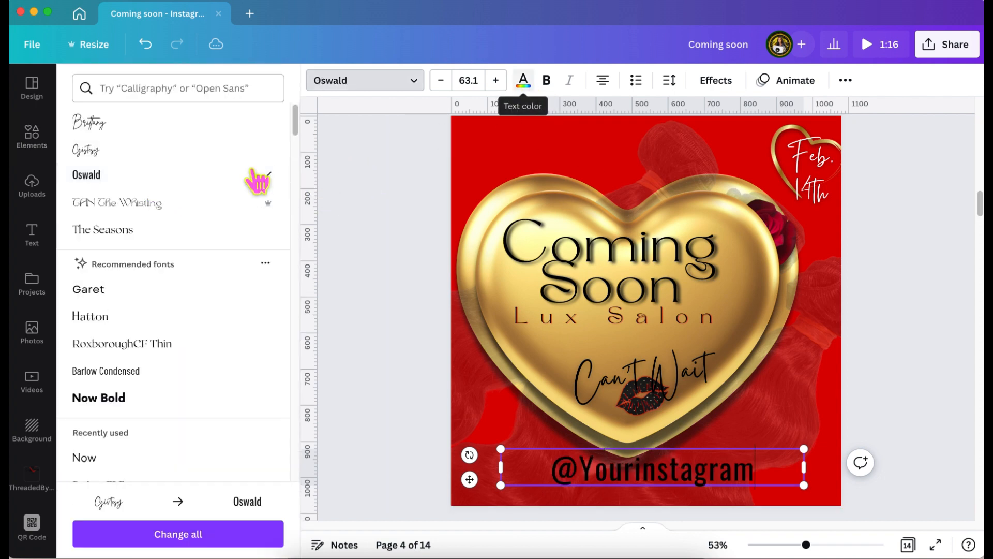
click(523, 80)
click(267, 152)
click(716, 80)
click(245, 171)
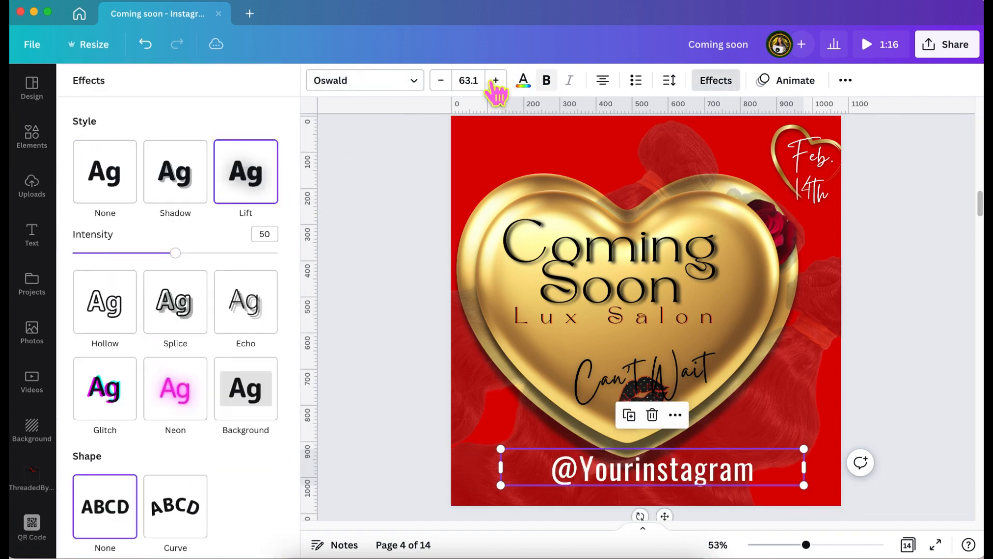
click(468, 80)
click(468, 304)
click(669, 80)
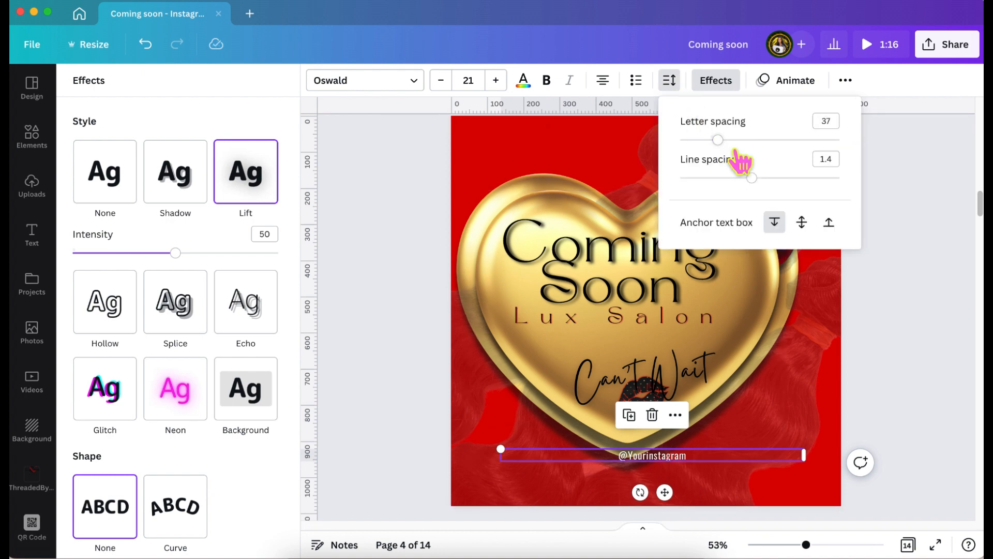
drag(718, 140, 844, 139)
click(715, 486)
drag(663, 495, 663, 542)
click(906, 296)
- Add the animated gold glitter heart to page 4, enlarging and slightly rotating it to trace the large gold heart
click(104, 233)
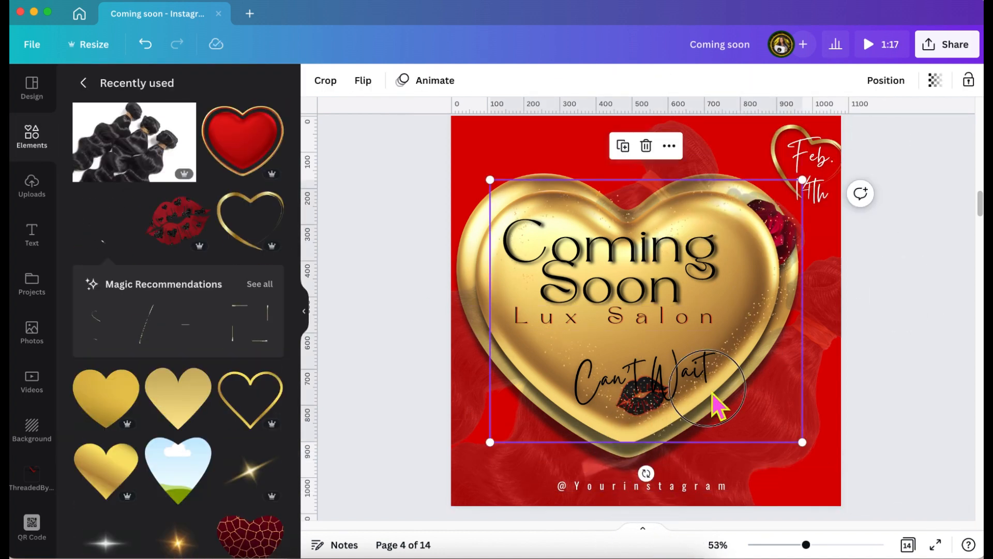
drag(746, 406, 726, 402)
drag(783, 439, 827, 477)
drag(510, 436, 487, 430)
drag(445, 176, 436, 164)
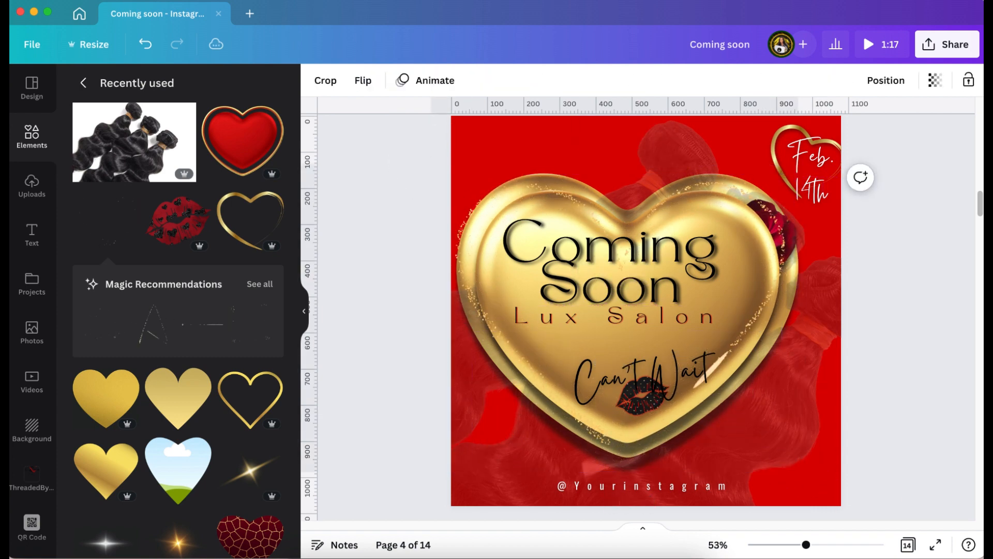
drag(619, 503, 623, 508)
click(885, 80)
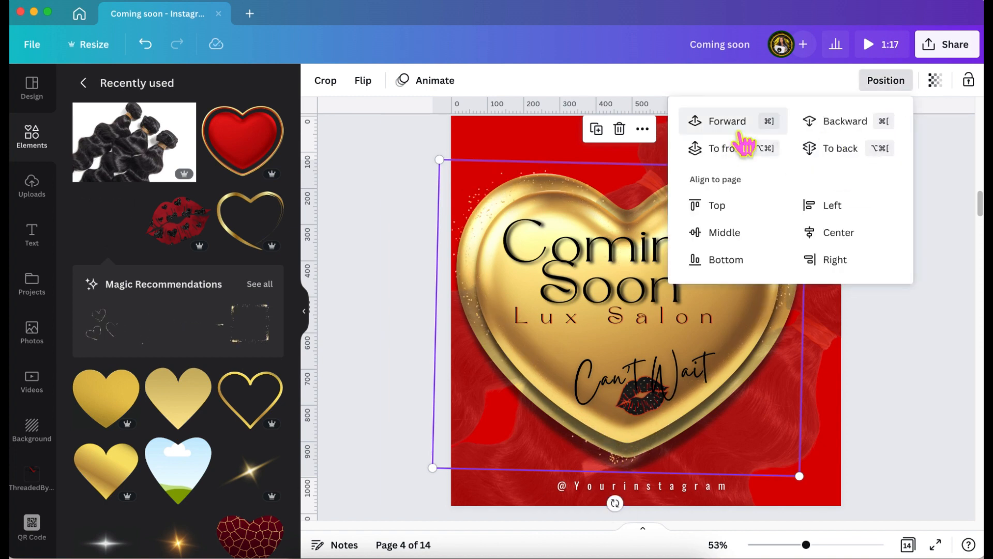
click(935, 359)
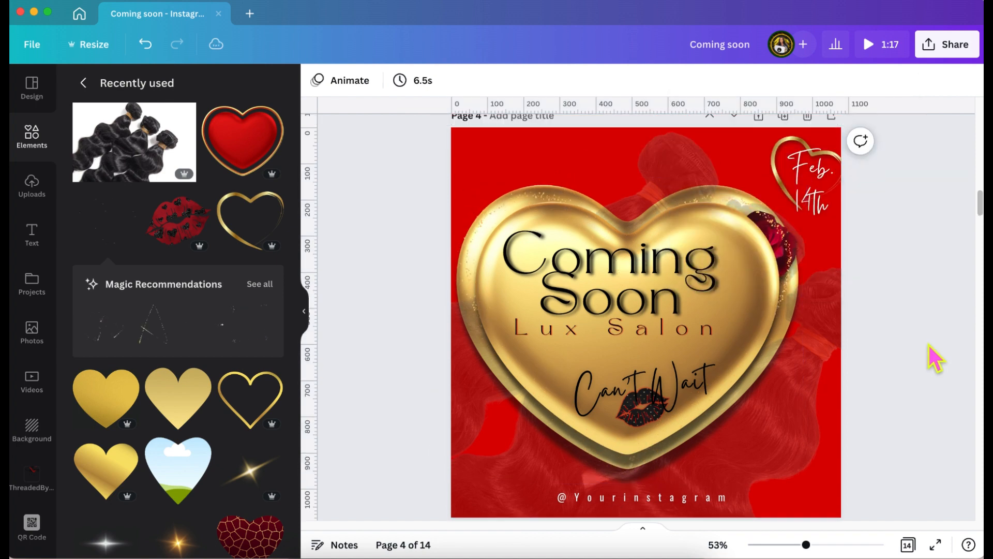
- Duplicate page 4 as page 5 and change the copy's background color to black
scroll(926, 310, up, 1)
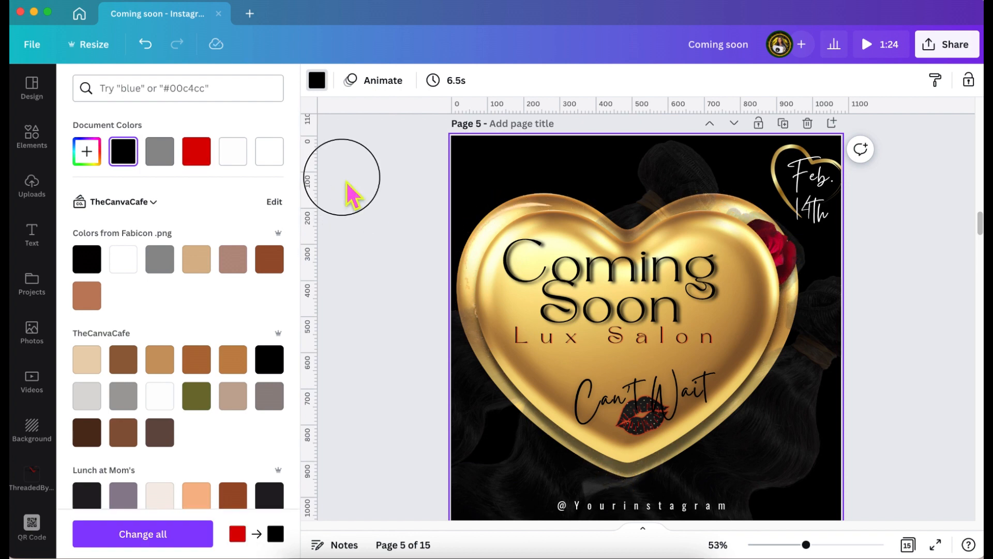
click(347, 181)
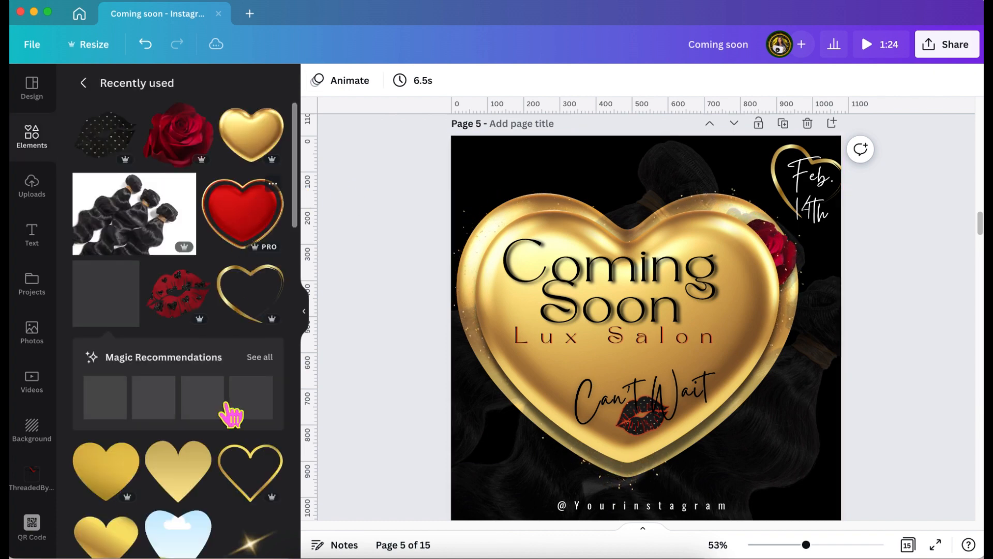
- Add gold light flares on page 5 at the large heart's upper-left lobe and, smaller and tilted, atop the small date heart outline
scroll(218, 399, down, 4)
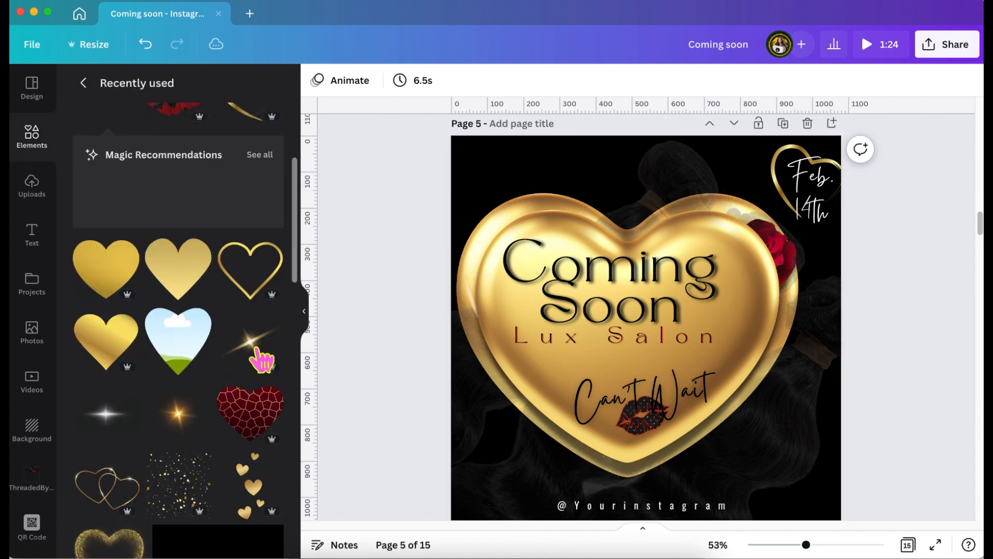
drag(263, 357, 878, 222)
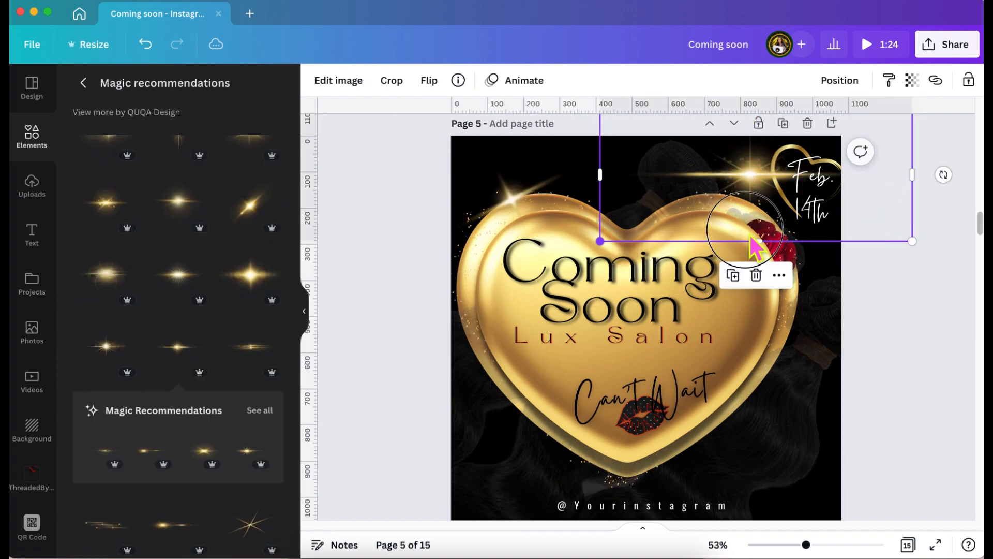
drag(600, 241, 755, 248)
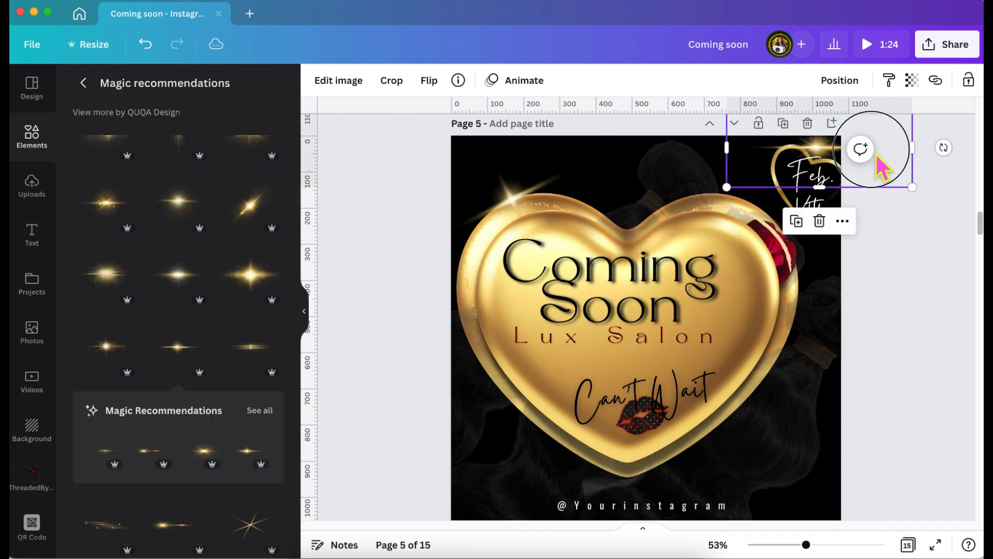
drag(876, 162, 907, 156)
scroll(859, 181, up, 2)
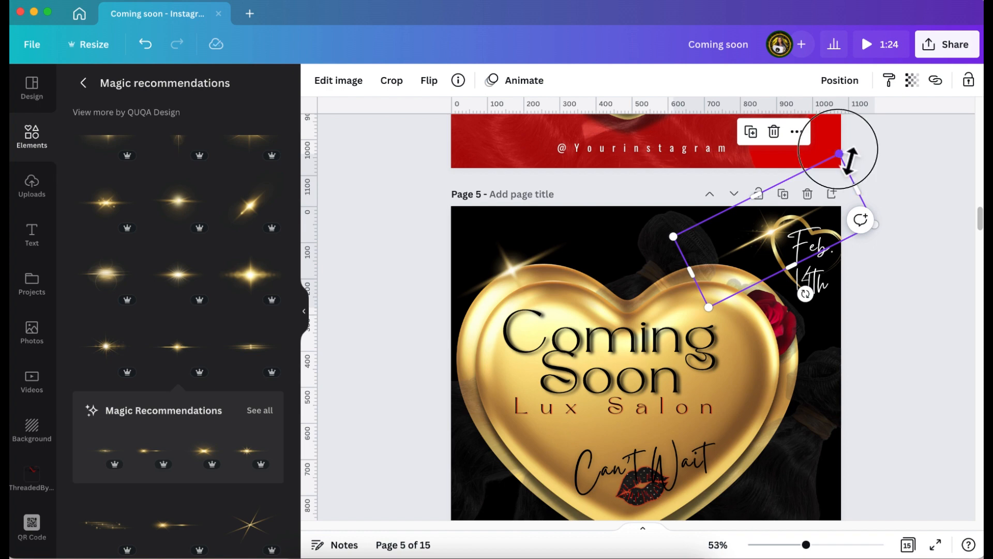
drag(840, 153, 784, 233)
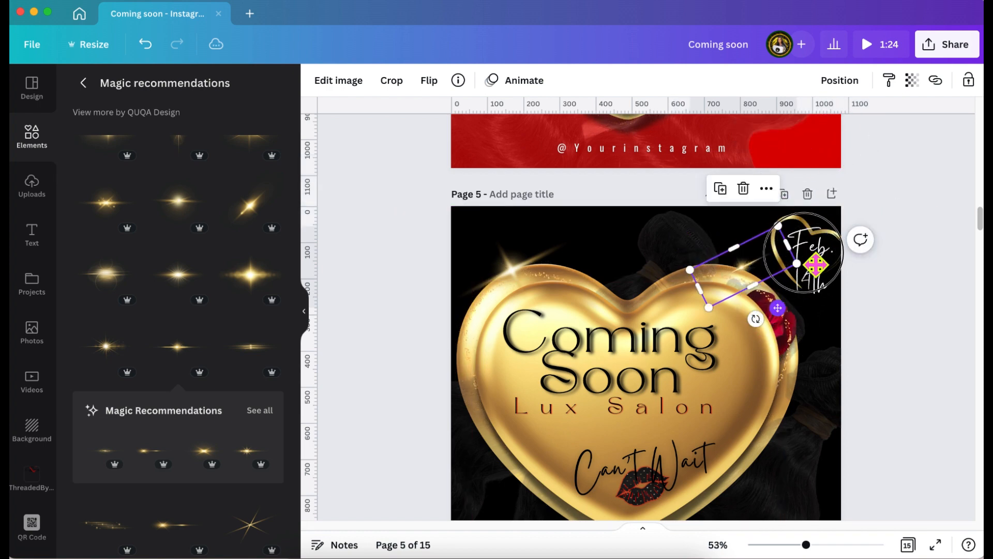
mouse_move(816, 265)
mouse_down()
mouse_move(823, 253)
mouse_move(828, 263)
mouse_up()
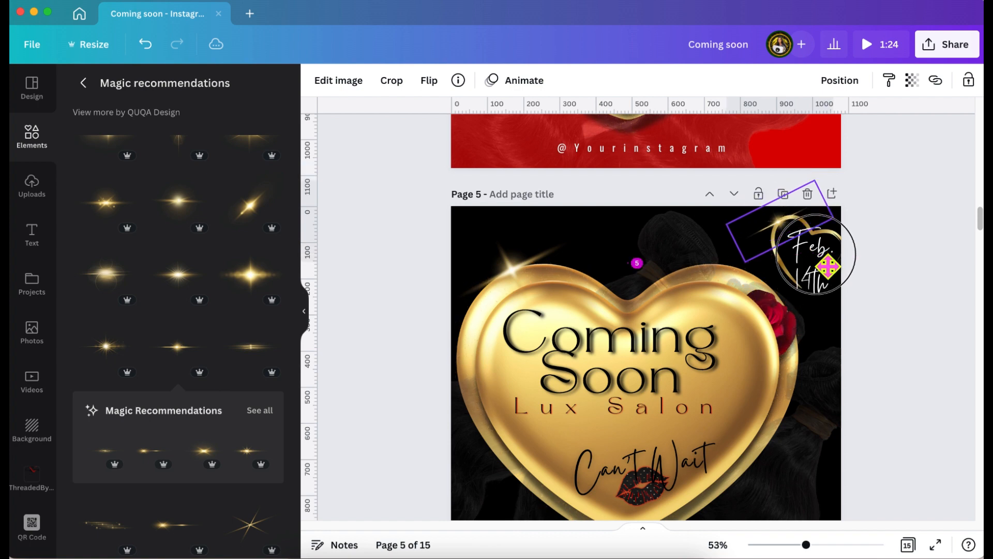
scroll(895, 286, down, 1)
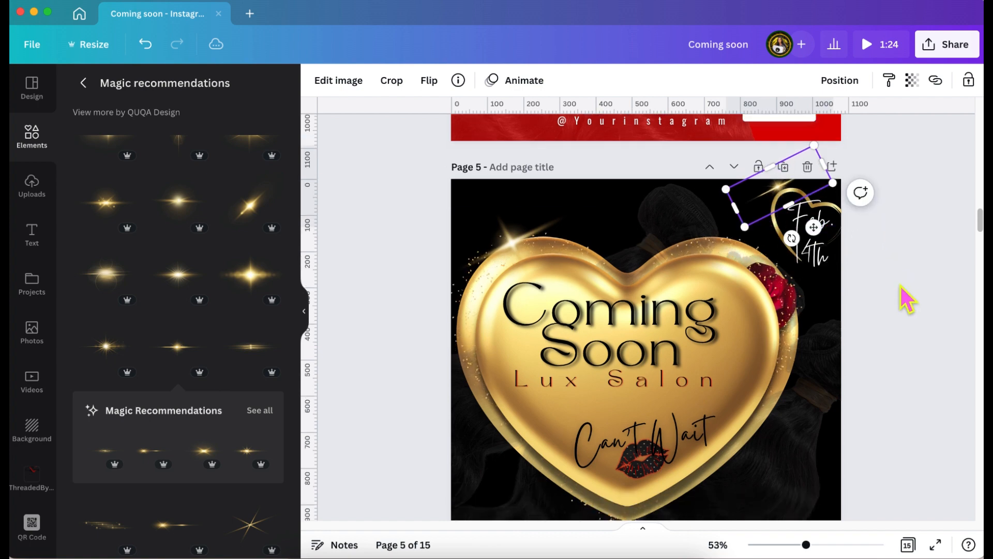
click(894, 285)
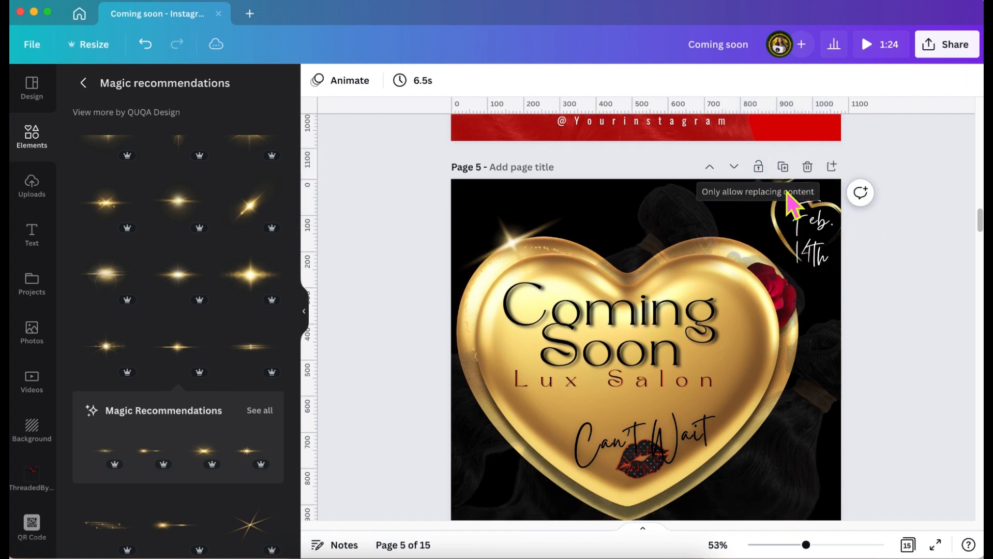
- Replace the flare on the large heart's upper-left lobe on page 5 with a starburst gold flare, tilted diagonally
click(754, 223)
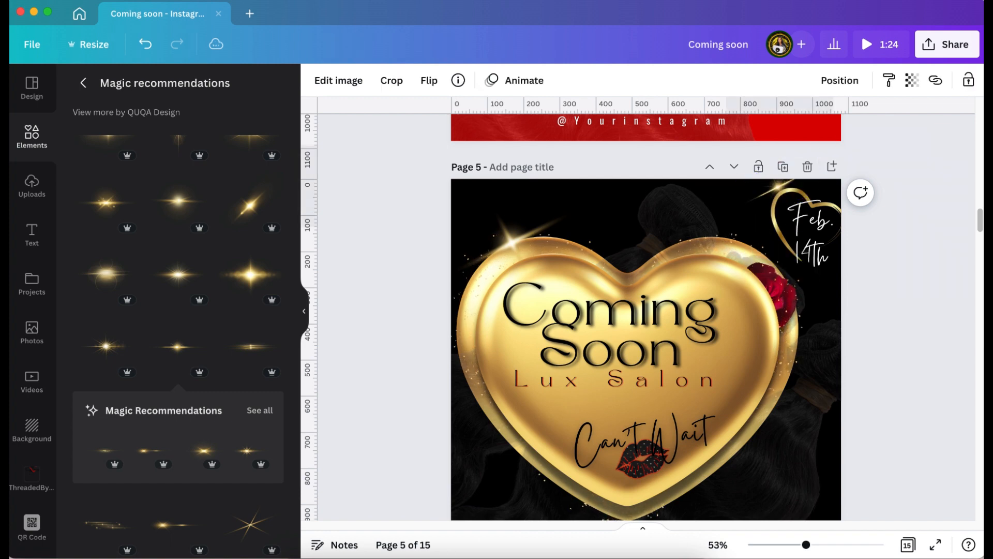
drag(668, 338, 579, 268)
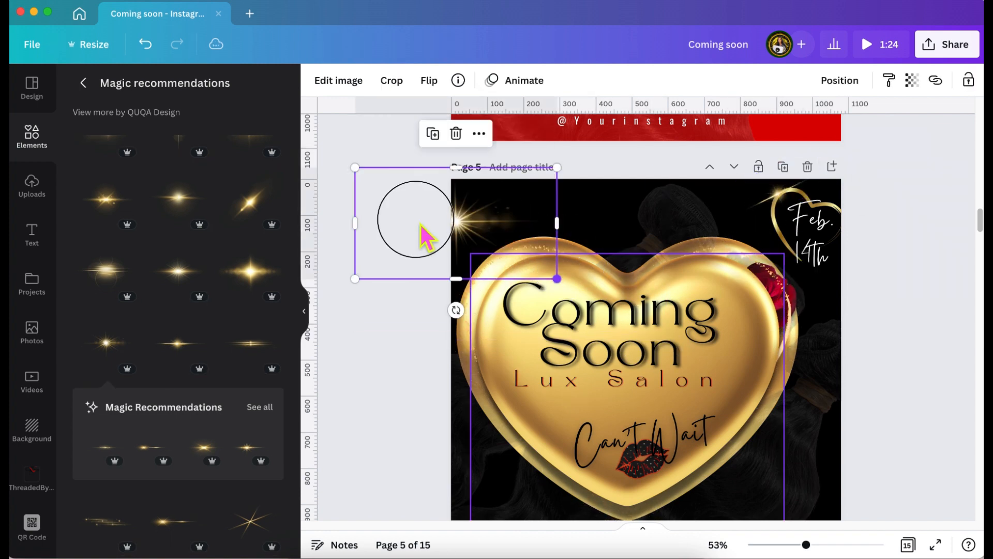
drag(425, 224, 481, 261)
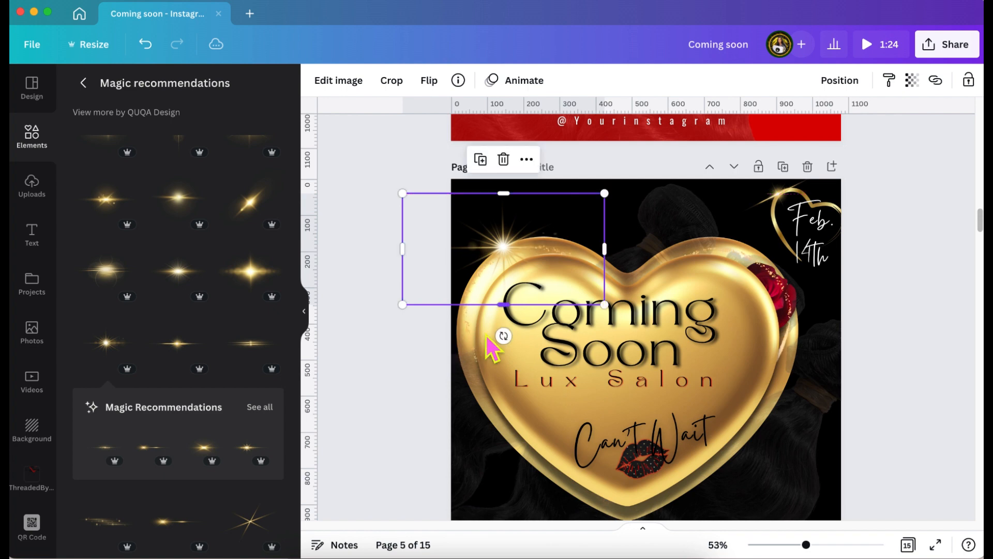
drag(506, 334, 592, 331)
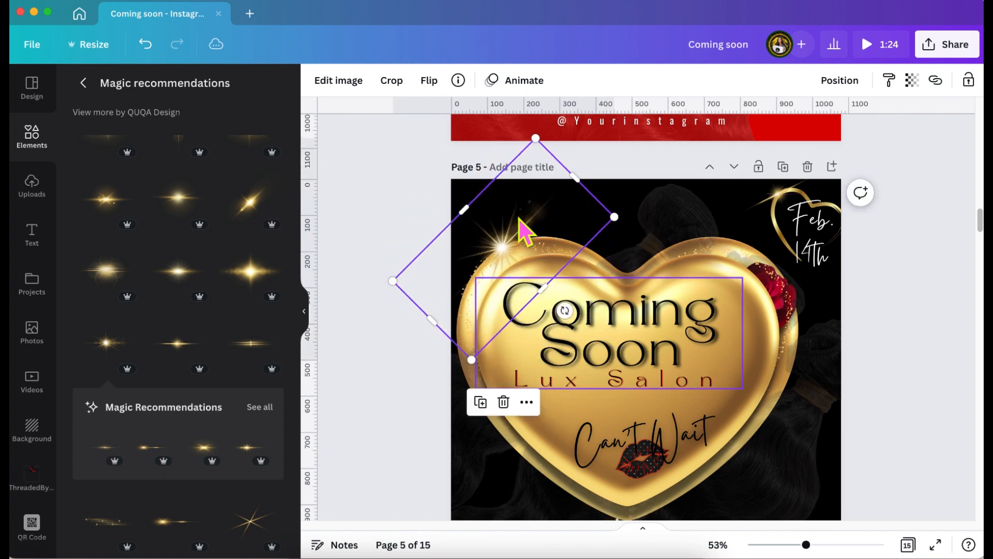
click(901, 365)
scroll(902, 365, down, 2)
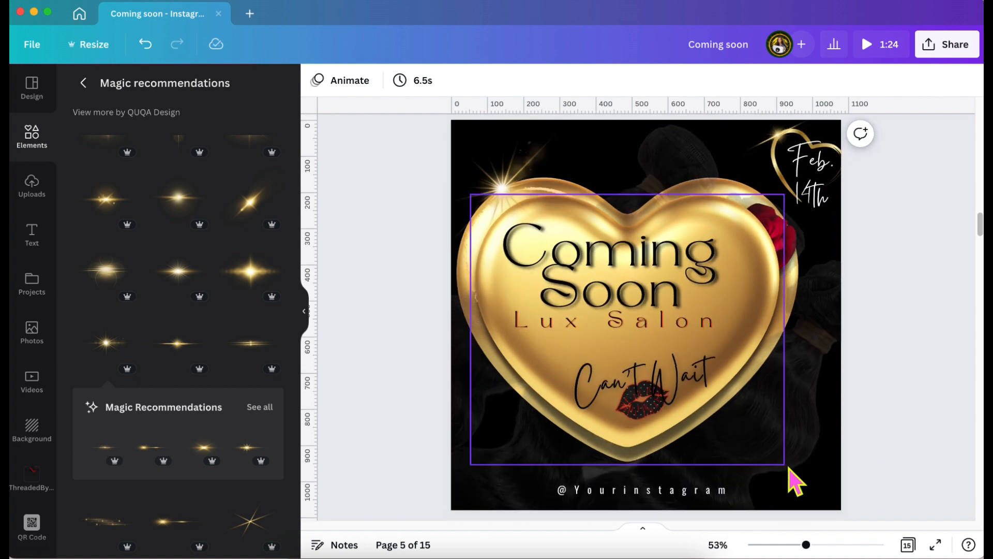
- Set the transparency of the hair bundles image behind the heart on page 5 to 48
click(822, 473)
click(912, 80)
drag(832, 147, 861, 150)
scroll(901, 276, down, 2)
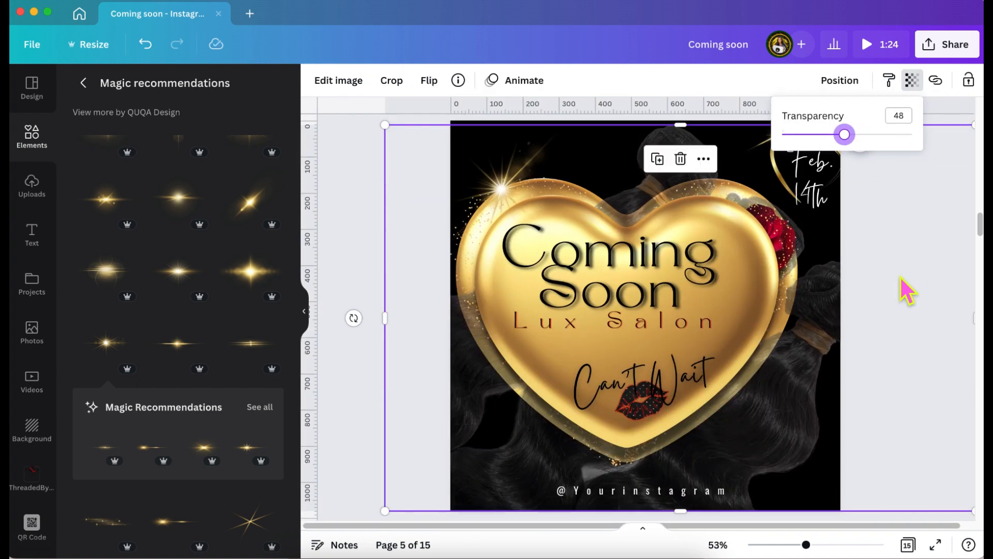
- Enlarge the hair bundles image beyond page 5's edges and reposition it so more hair shows around the large heart
scroll(901, 276, up, 1)
scroll(888, 228, up, 1)
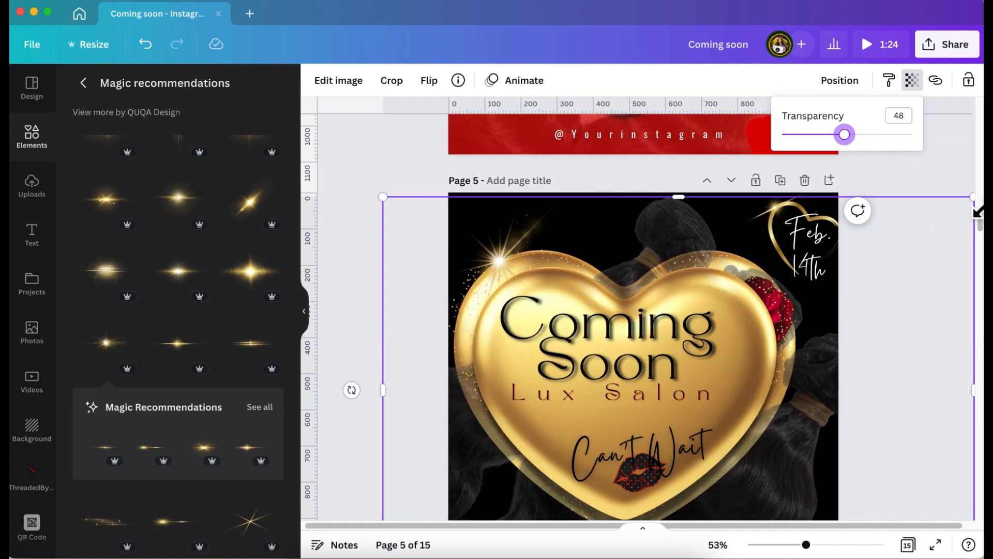
drag(973, 197, 984, 145)
drag(910, 299, 884, 282)
scroll(888, 285, down, 2)
drag(357, 469, 326, 484)
scroll(896, 284, up, 1)
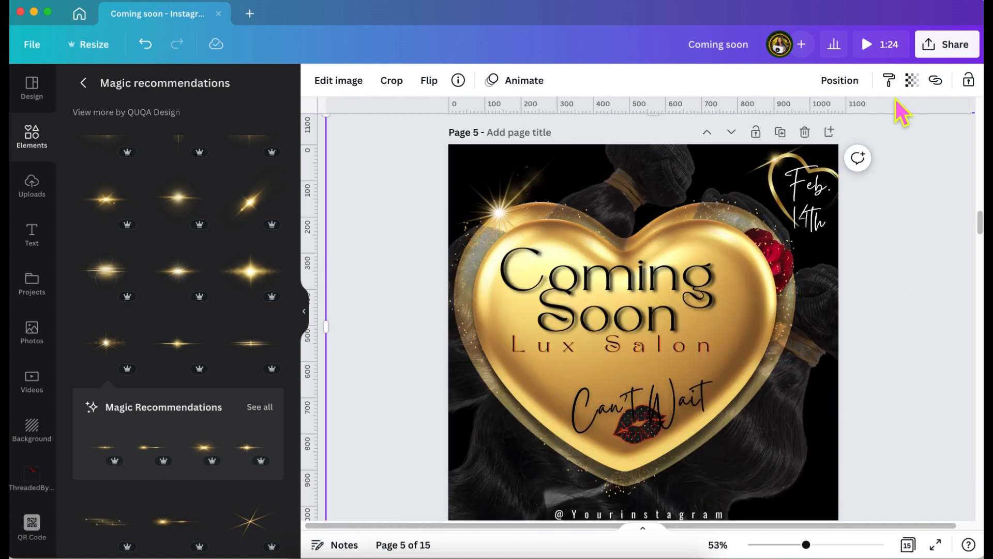
- Set the transparency of the enlarged hair bundles image on page 5 to 30 and deselect it
click(912, 80)
drag(845, 147, 823, 146)
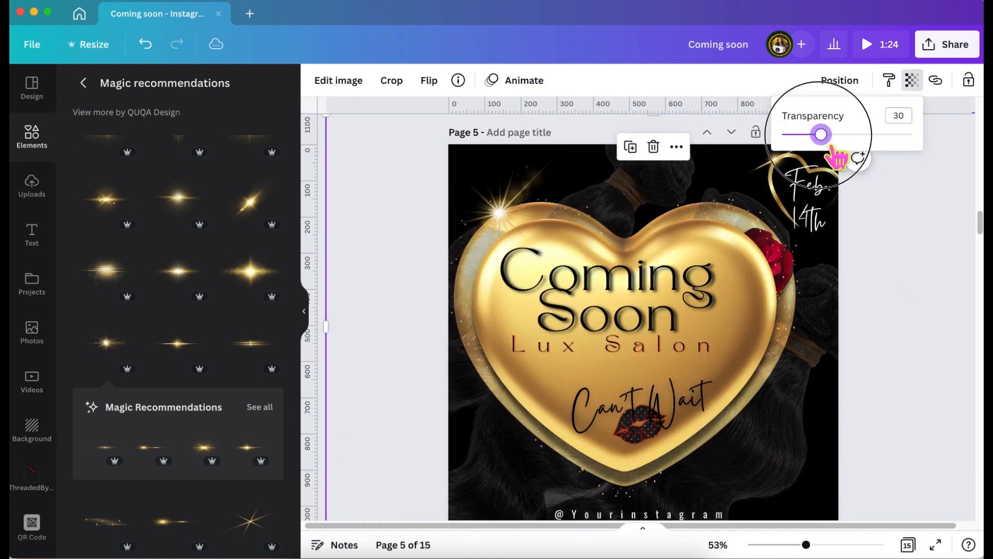
scroll(952, 346, down, 3)
scroll(952, 346, up, 2)
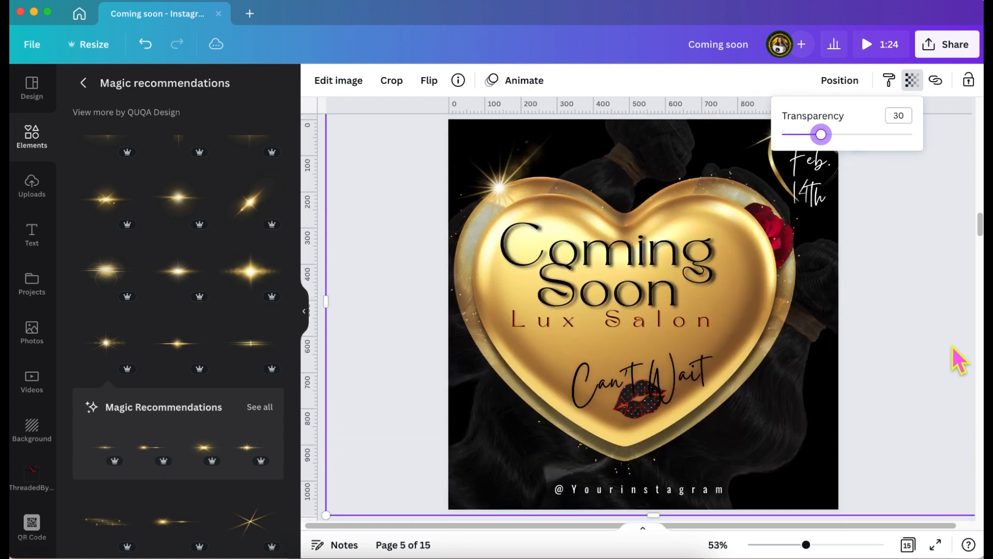
click(952, 345)
click(952, 344)
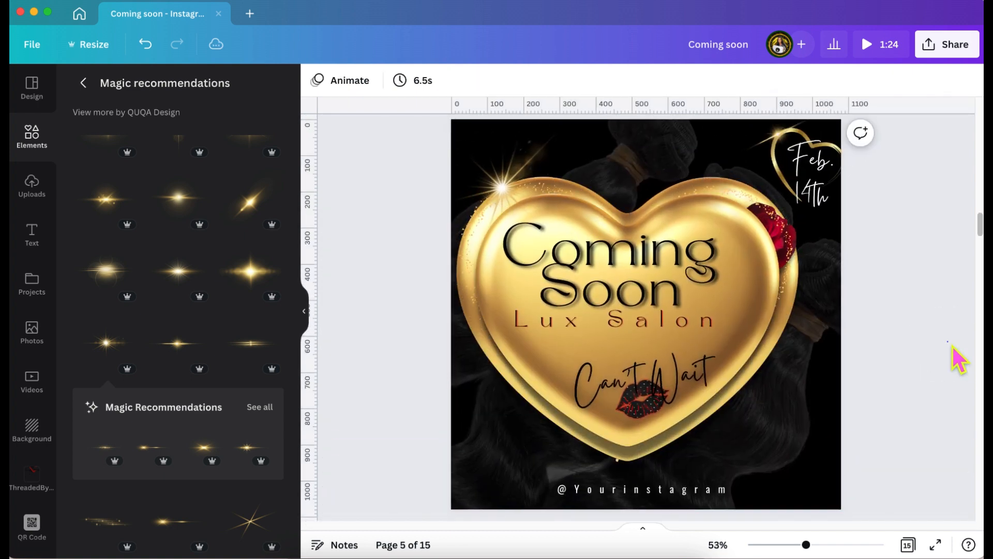
- Compare the red design on page 4 with the black version on page 5
scroll(952, 345, up, 3)
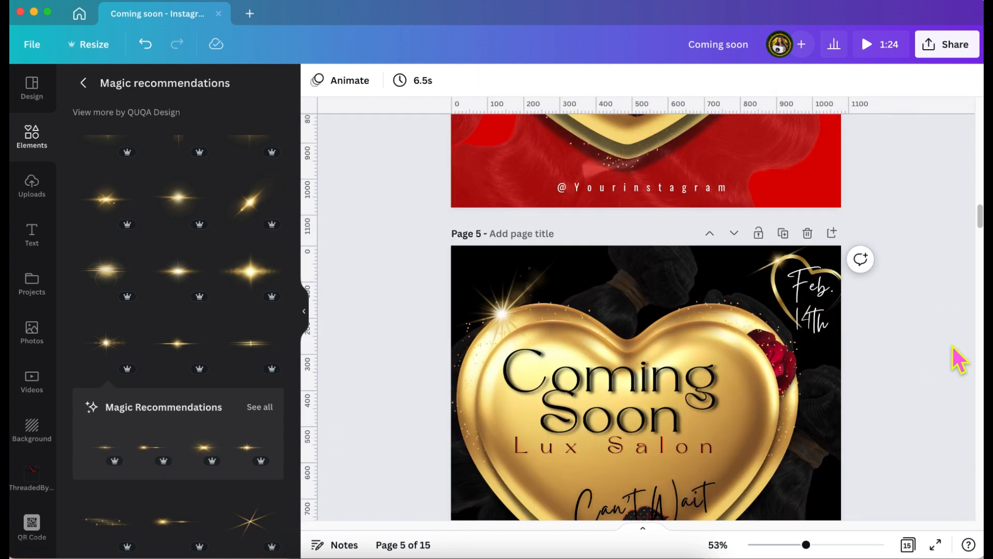
scroll(952, 344, up, 5)
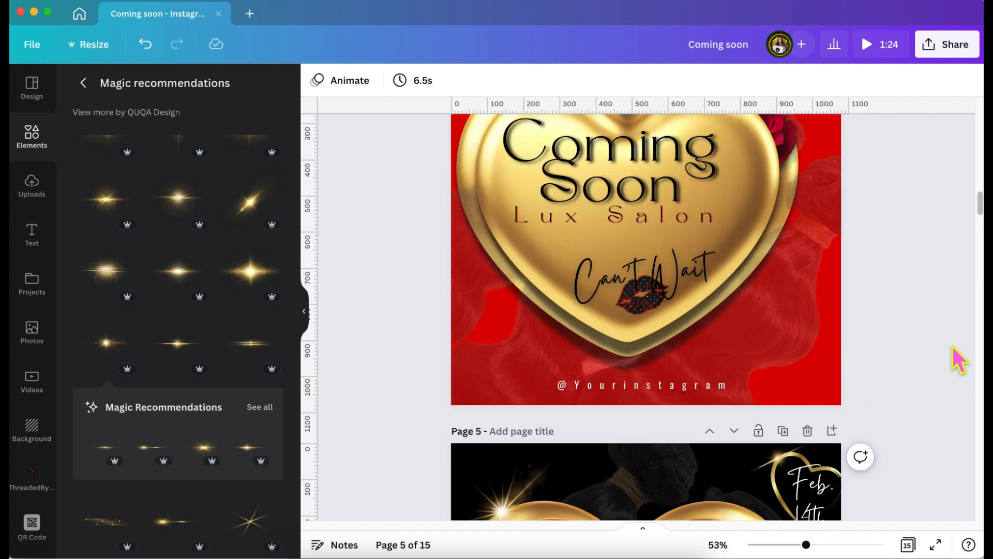
scroll(953, 345, up, 2)
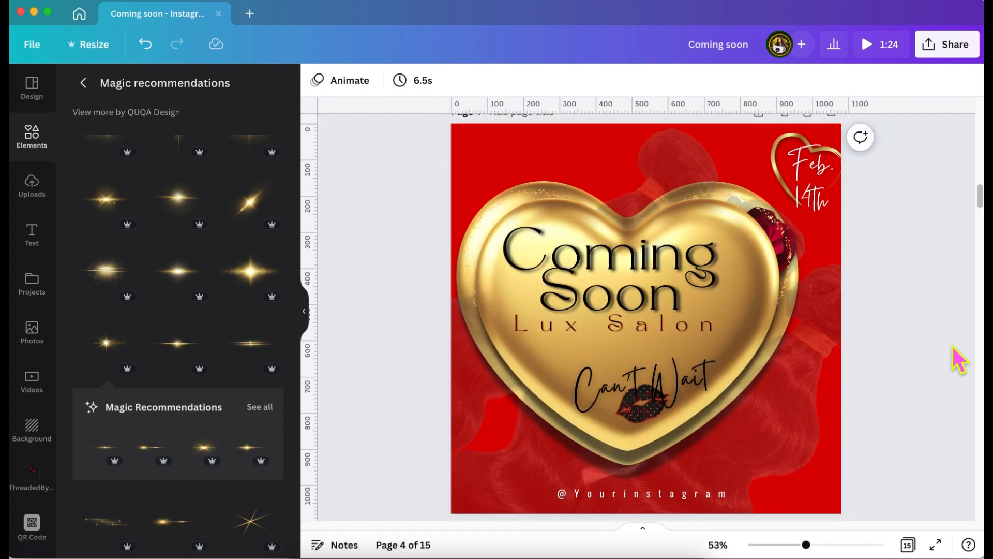
scroll(952, 344, down, 8)
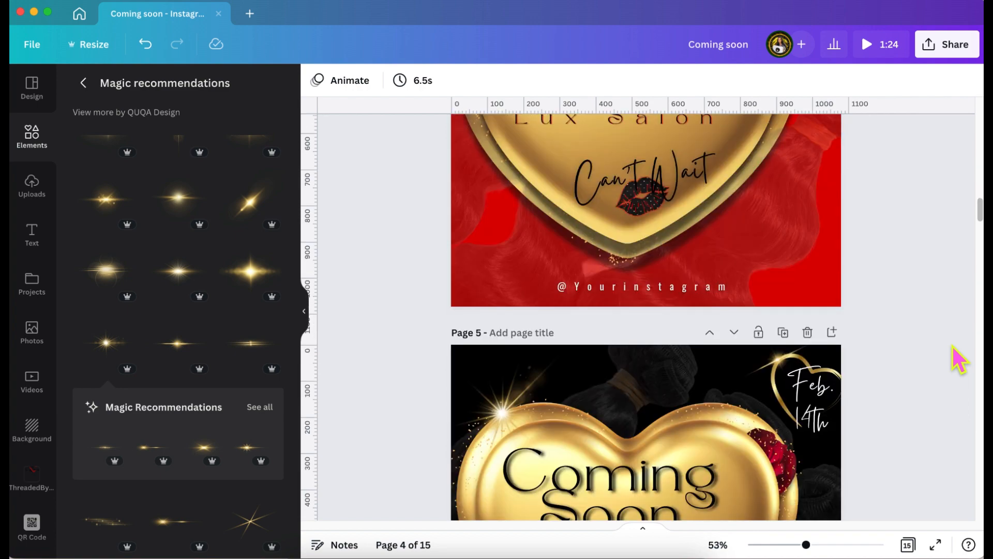
scroll(952, 344, down, 1)
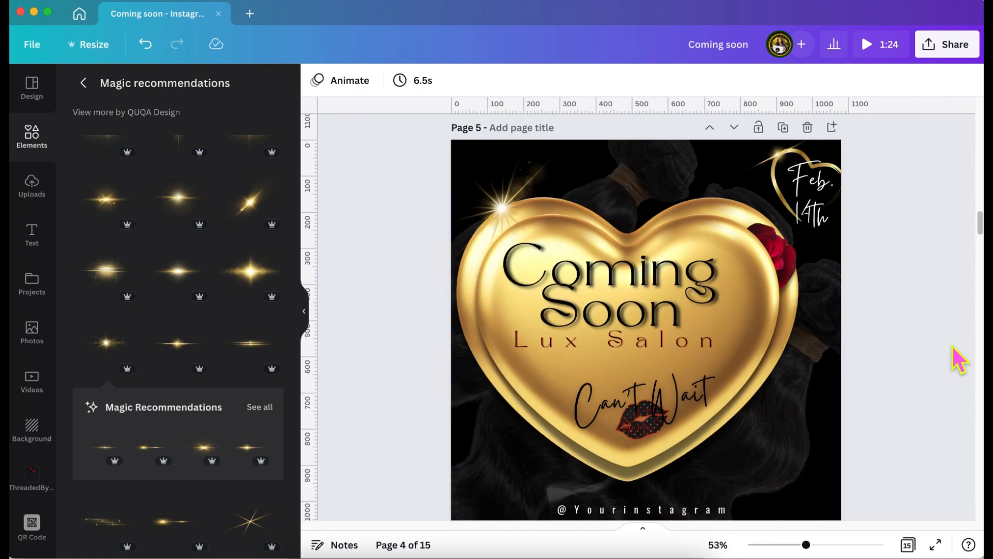